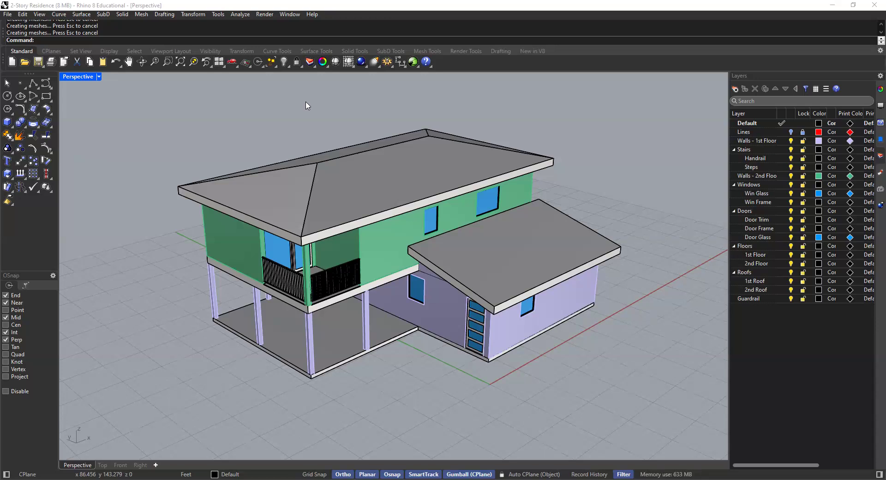
- Duplicate the window on the first-floor wall under the lower roof and place the copy in the open space outside the wall
{"action": "right_click_drag", "start_coordinate": [441, 236], "coordinate": [432, 232], "text": "shift"}
{"action": "scroll", "coordinate": [433, 234], "scroll_direction": "up", "scroll_amount": 5}
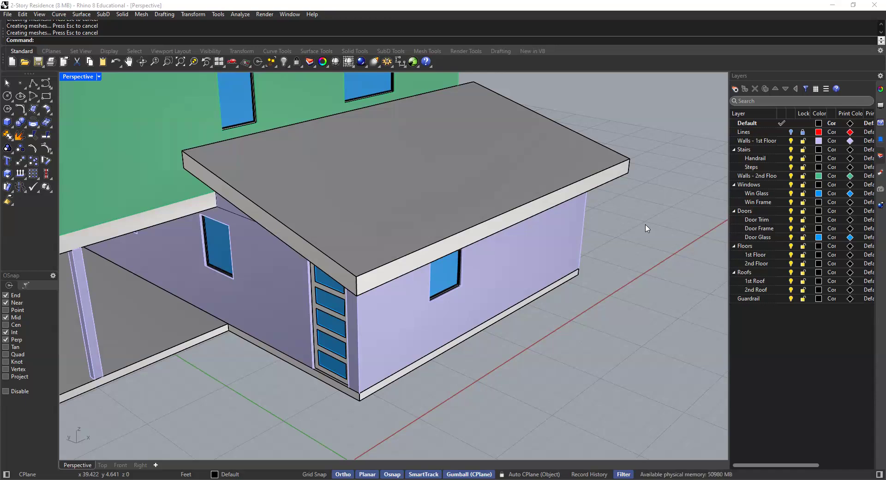
{"action": "scroll", "coordinate": [617, 243], "scroll_direction": "up", "scroll_amount": 5}
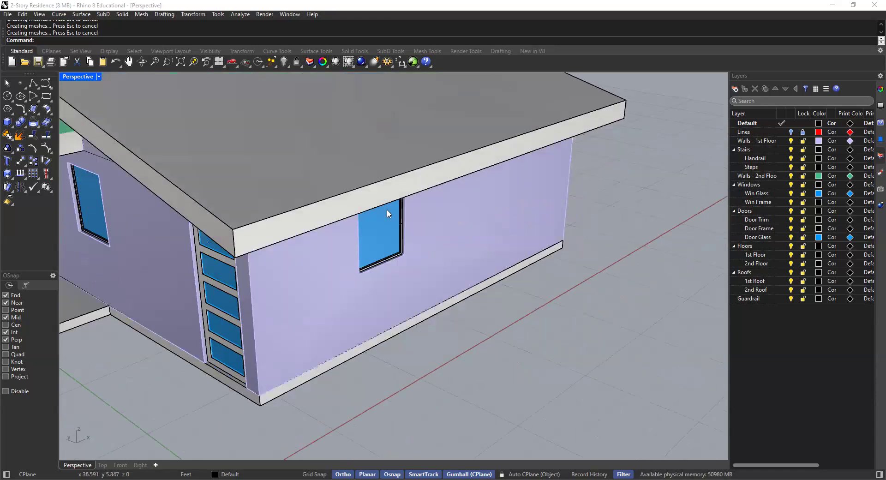
{"action": "left_click", "coordinate": [382, 212]}
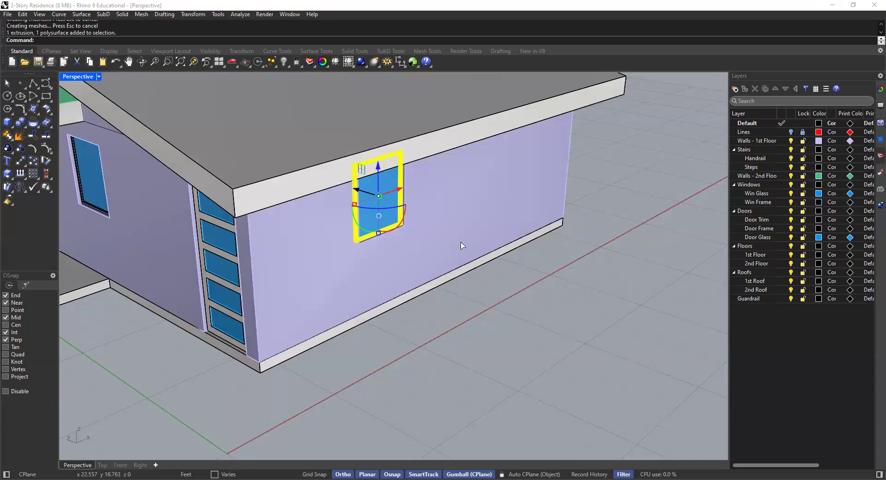
{"action": "left_click_drag", "start_coordinate": [460, 242], "coordinate": [572, 249], "text": "alt"}
{"action": "left_click", "coordinate": [637, 203]}
{"action": "right_click_drag", "start_coordinate": [595, 243], "coordinate": [484, 212], "text": "shift"}
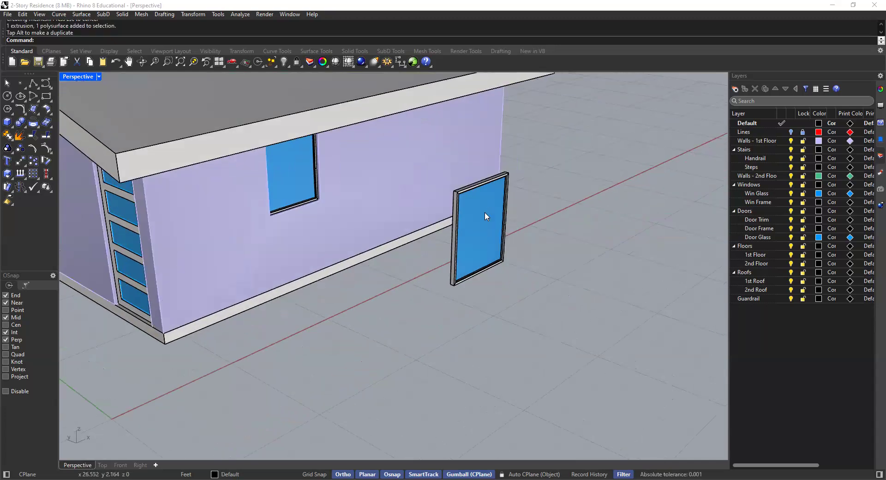
{"action": "scroll", "coordinate": [491, 201], "scroll_direction": "up", "scroll_amount": 4}
{"action": "scroll", "coordinate": [491, 201], "scroll_direction": "up", "scroll_amount": 1}
{"action": "scroll", "coordinate": [504, 197], "scroll_direction": "up", "scroll_amount": 2}
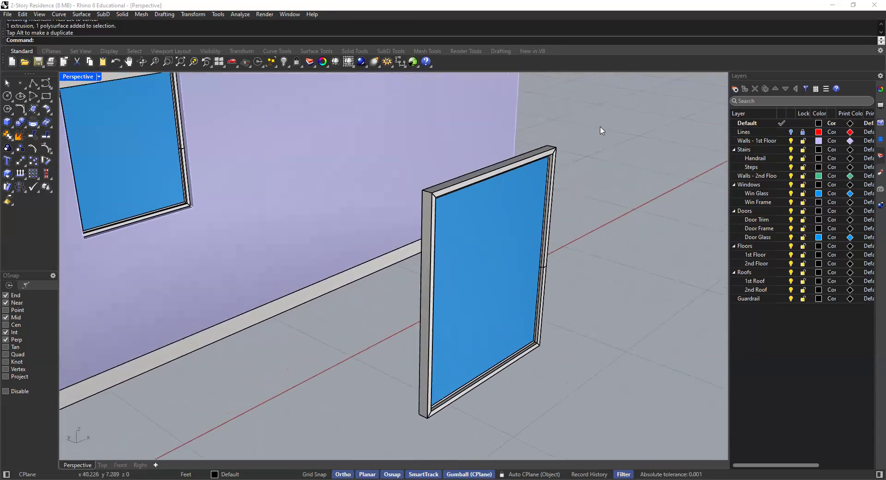
- Show the model's materials and start importing a material from the material library
{"action": "left_click", "coordinate": [872, 173]}
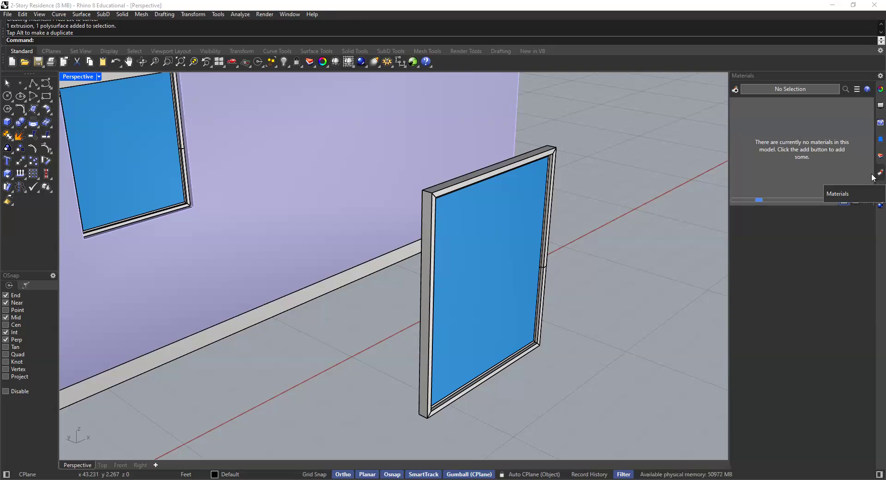
{"action": "left_click", "coordinate": [873, 156]}
{"action": "left_click", "coordinate": [878, 172]}
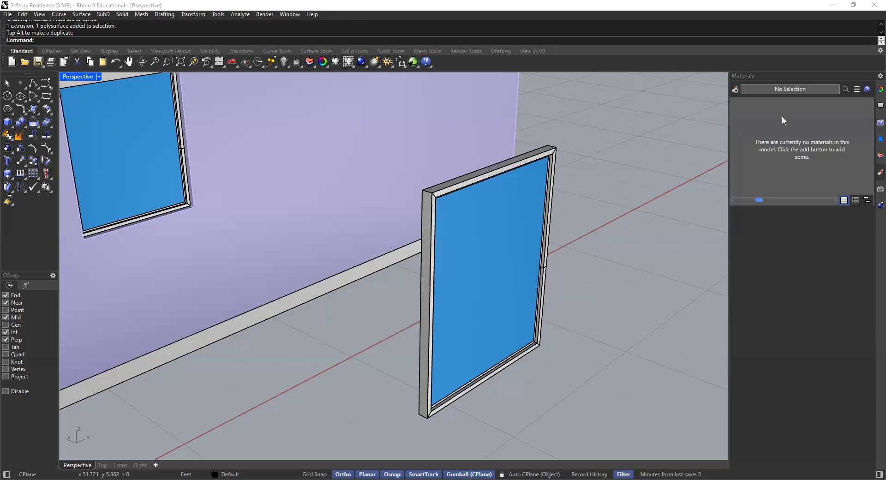
{"action": "left_click", "coordinate": [735, 89]}
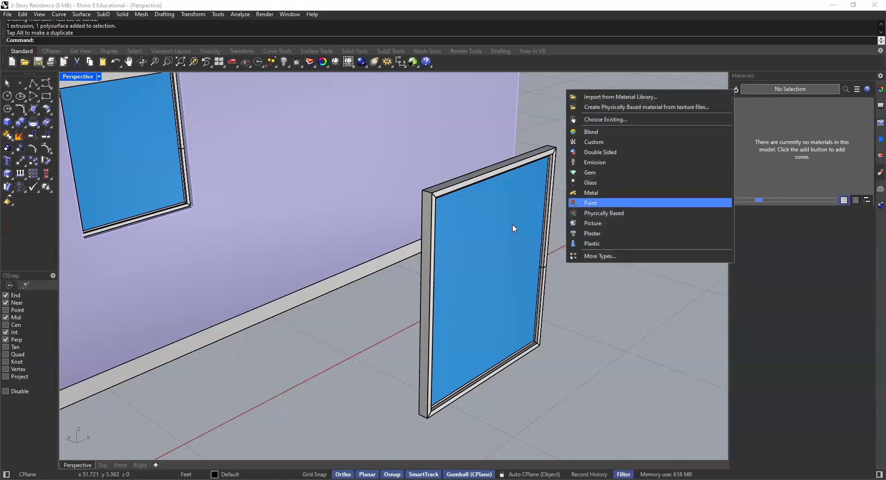
{"action": "left_click", "coordinate": [618, 98]}
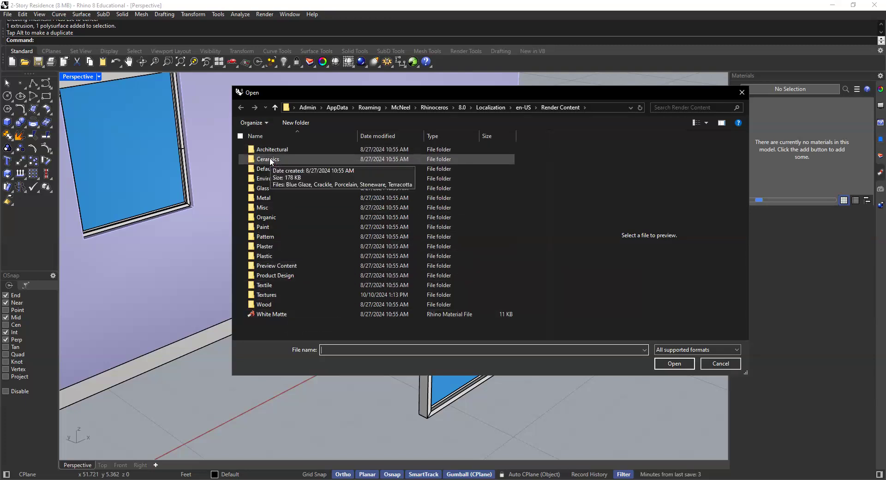
- Look through the library's Glass materials and the Polished materials in the Metal folder
{"action": "double_click", "coordinate": [271, 190]}
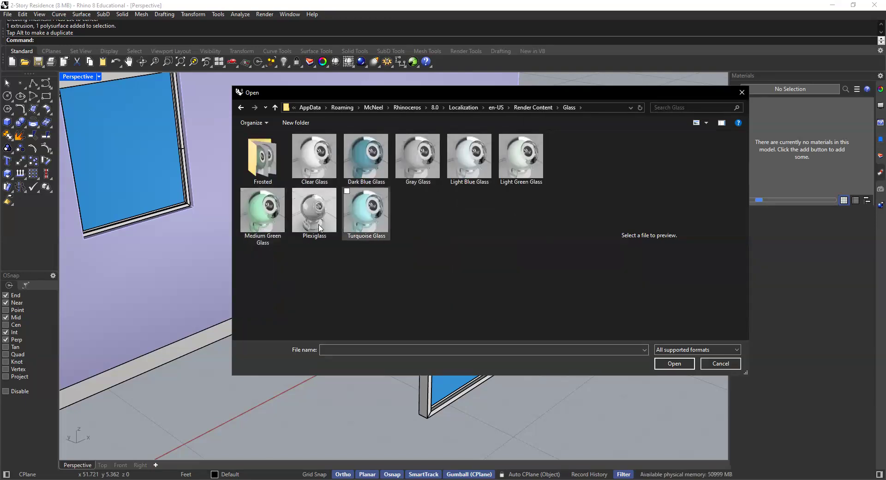
{"action": "left_click", "coordinate": [533, 108]}
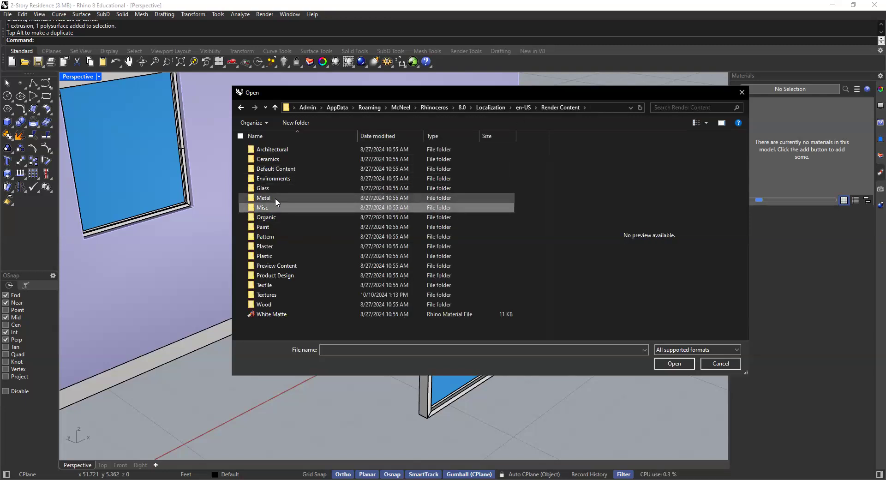
{"action": "double_click", "coordinate": [275, 198]}
{"action": "double_click", "coordinate": [278, 187]}
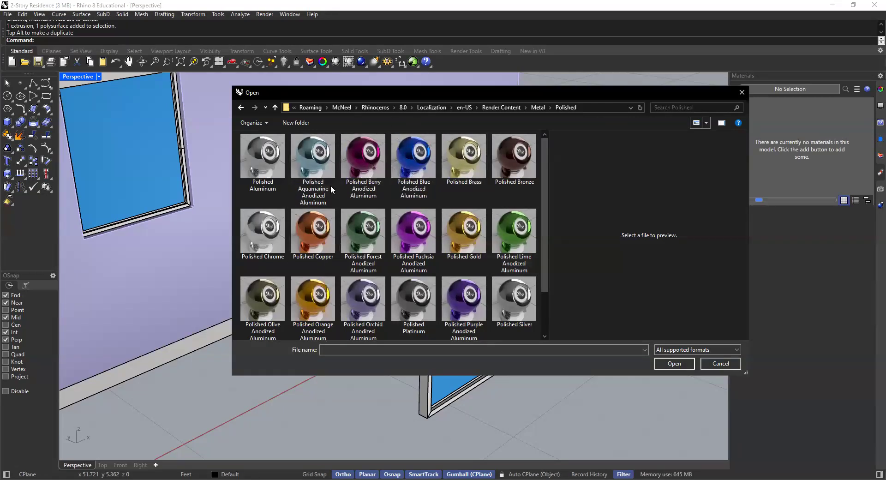
{"action": "left_click", "coordinate": [537, 108]}
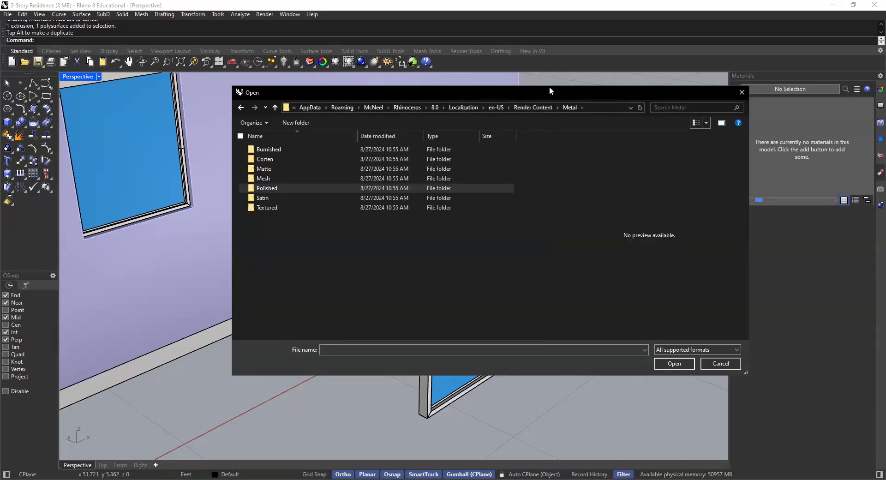
{"action": "left_click_drag", "start_coordinate": [549, 86], "coordinate": [506, 58]}
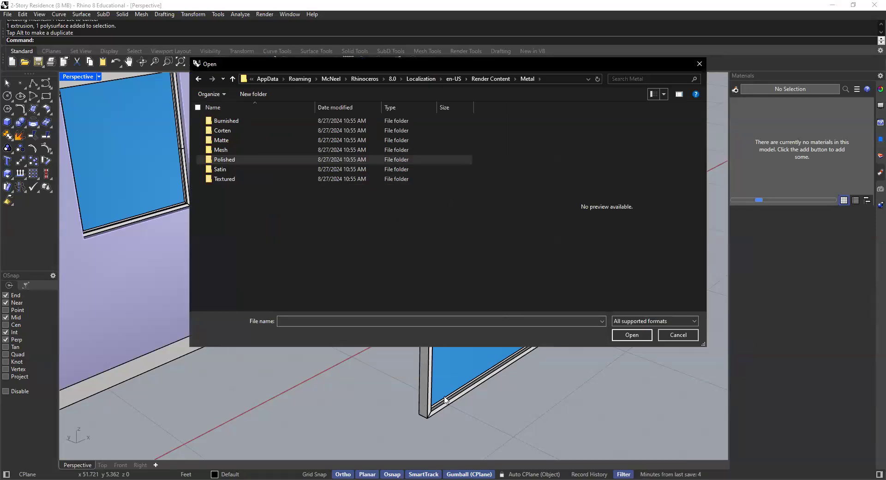
{"action": "left_click", "coordinate": [301, 225]}
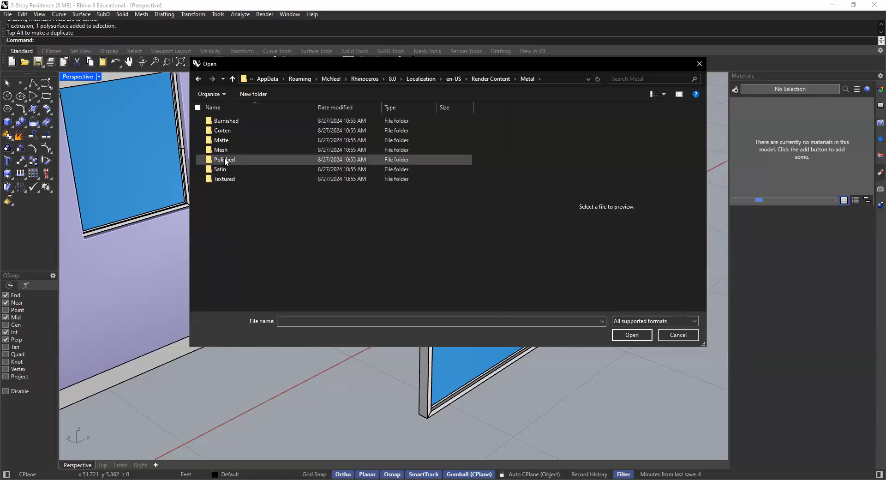
- Import the Satin Aluminum material from the Satin subfolder of the library's Metal folder
{"action": "double_click", "coordinate": [226, 169]}
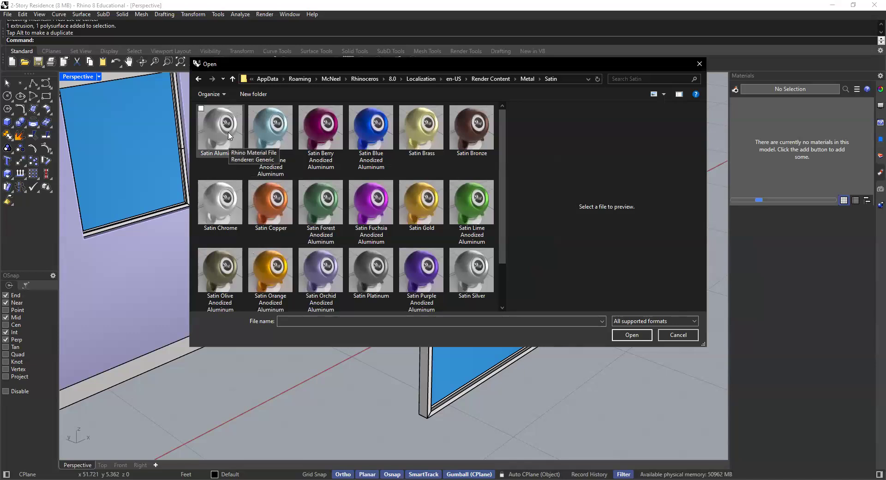
{"action": "left_click", "coordinate": [233, 138]}
{"action": "scroll", "coordinate": [385, 189], "scroll_direction": "down", "scroll_amount": 2}
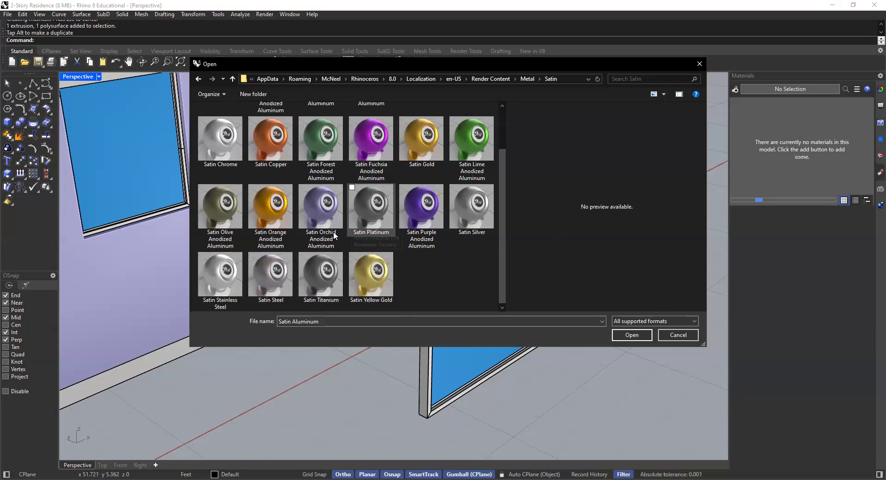
{"action": "scroll", "coordinate": [277, 223], "scroll_direction": "up", "scroll_amount": 2}
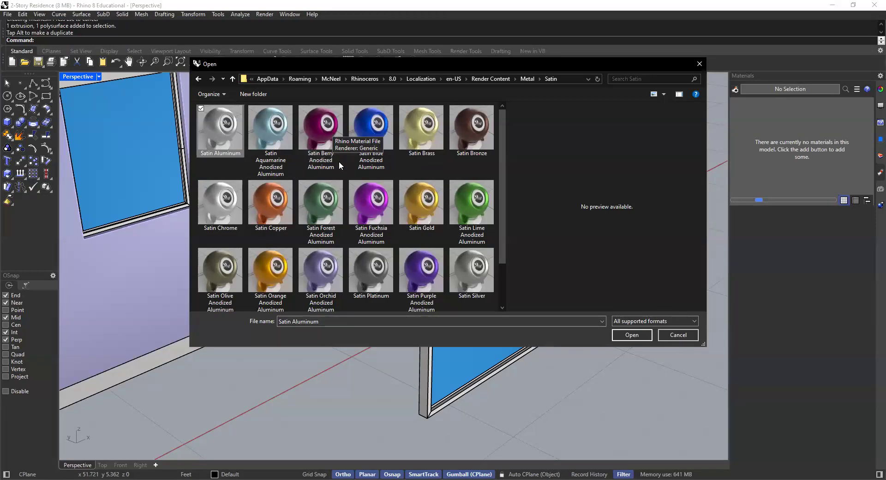
{"action": "scroll", "coordinate": [339, 161], "scroll_direction": "down", "scroll_amount": 2}
{"action": "left_click", "coordinate": [370, 208]}
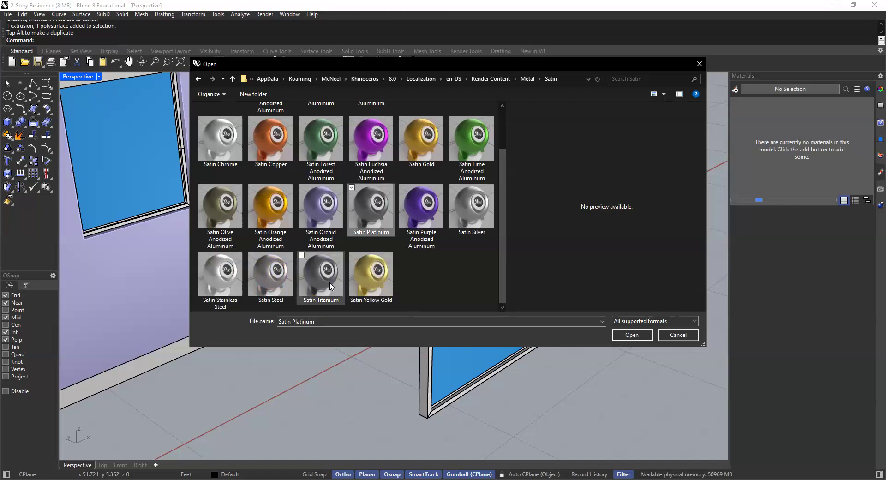
{"action": "left_click", "coordinate": [337, 285]}
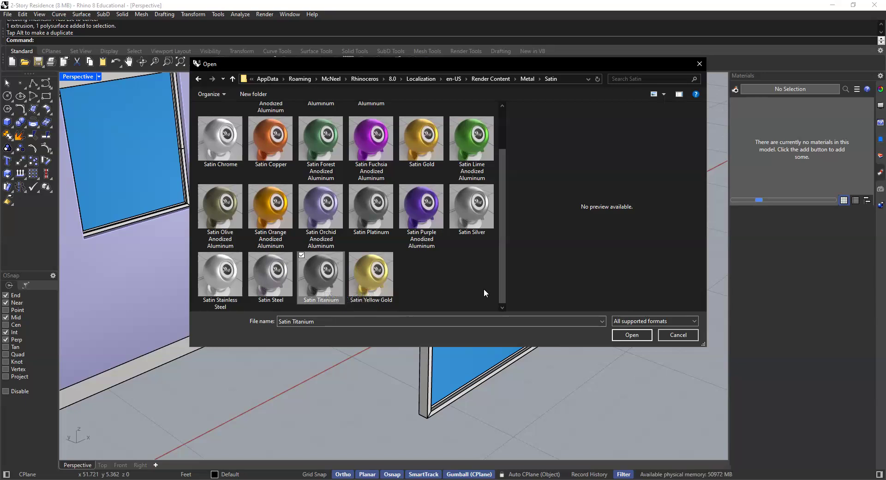
{"action": "left_click", "coordinate": [372, 273]}
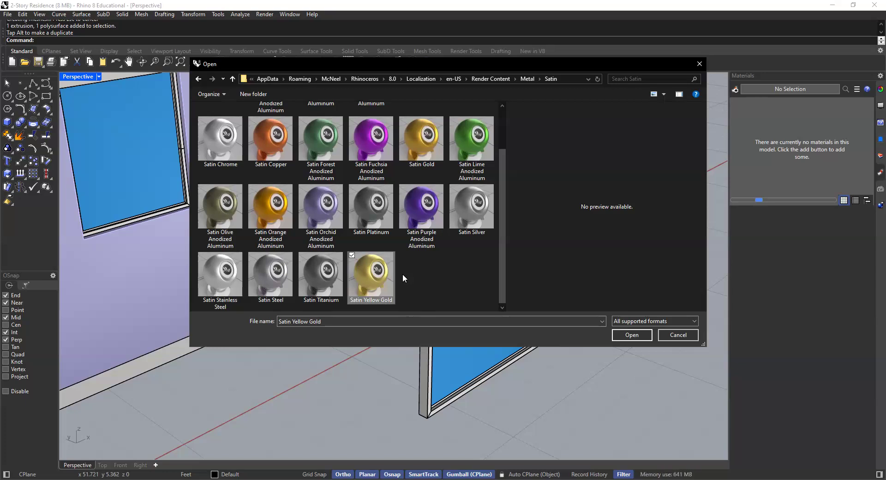
{"action": "left_click", "coordinate": [317, 275]}
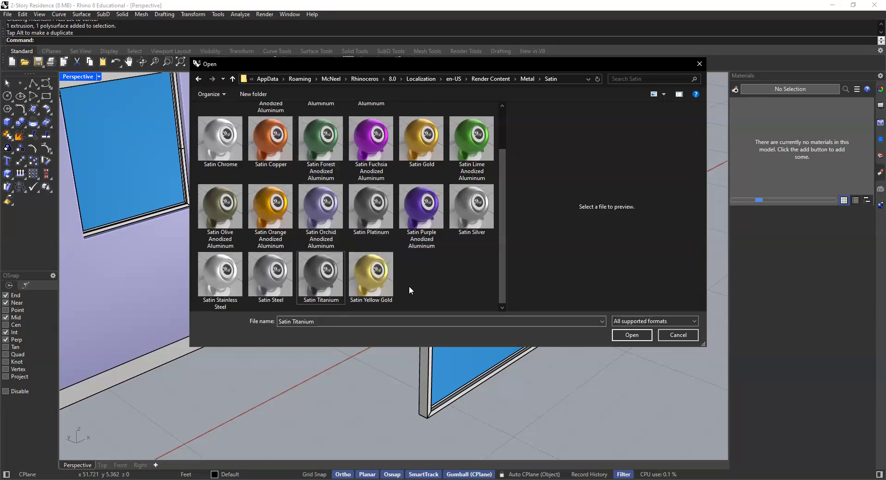
{"action": "scroll", "coordinate": [401, 290], "scroll_direction": "up", "scroll_amount": 2}
{"action": "left_click", "coordinate": [220, 130]}
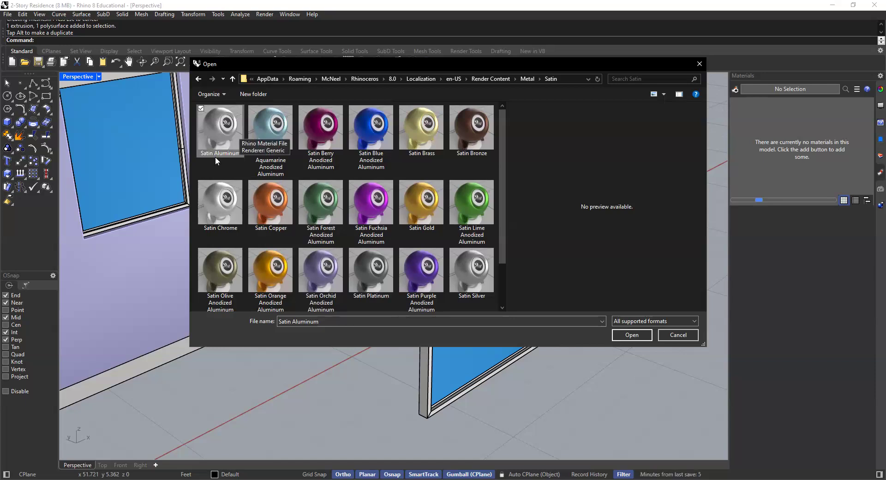
{"action": "left_click", "coordinate": [623, 335]}
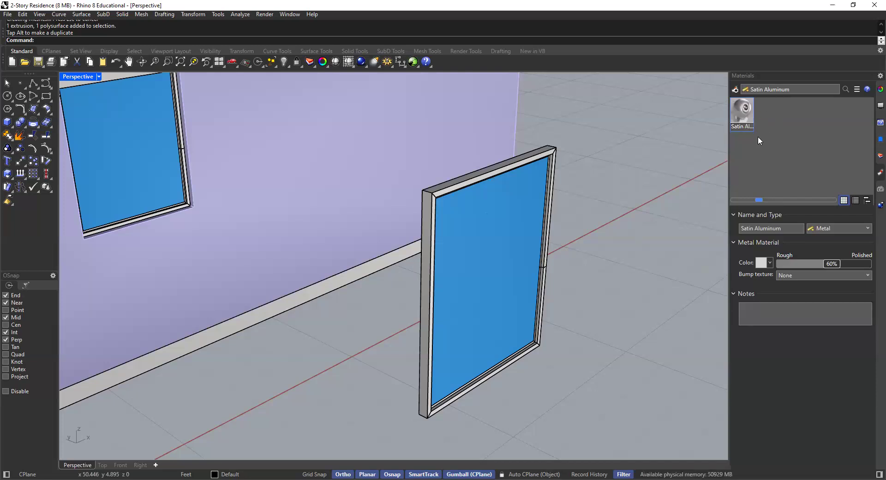
- Ungroup the duplicated window so its frame and glass are separate objects
{"action": "left_click", "coordinate": [458, 187]}
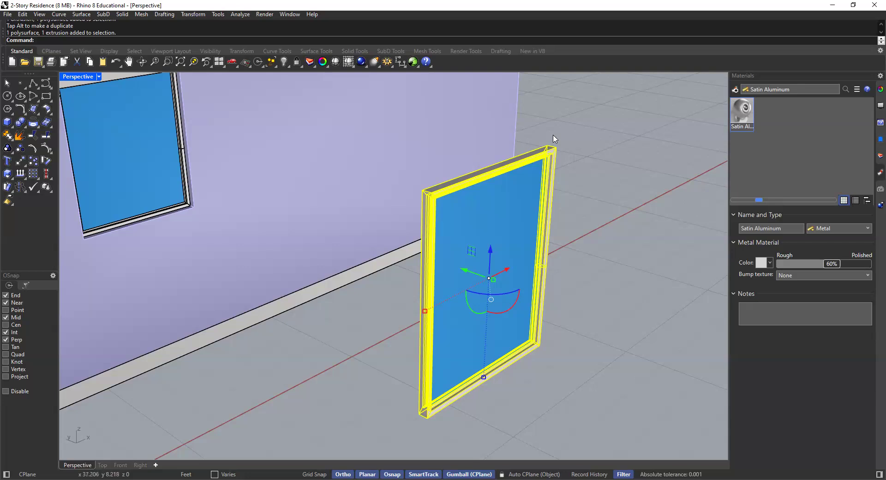
{"action": "type", "text": "Ung"}
{"action": "key", "text": "Return"}
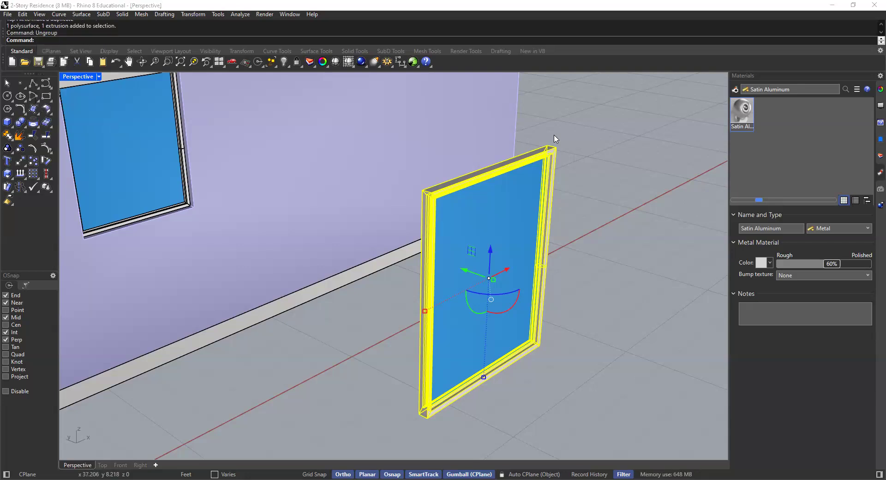
- Assign the Satin Aluminum material to the frame of the duplicated window
{"action": "left_click", "coordinate": [487, 215]}
{"action": "left_click", "coordinate": [542, 144], "text": "shift"}
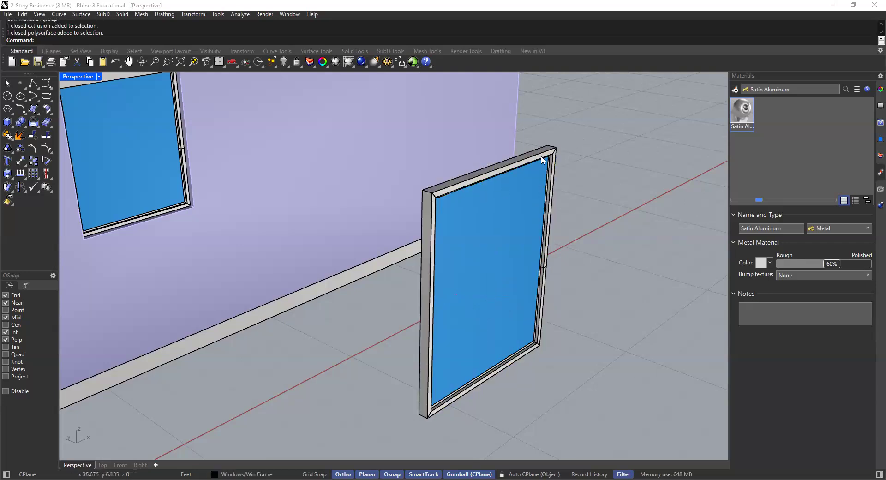
{"action": "left_click", "coordinate": [492, 173], "text": "shift"}
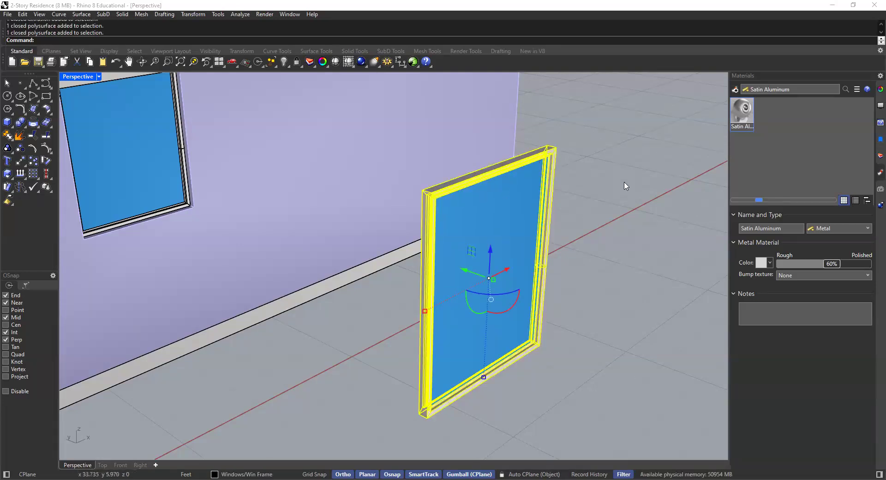
{"action": "right_click", "coordinate": [741, 109]}
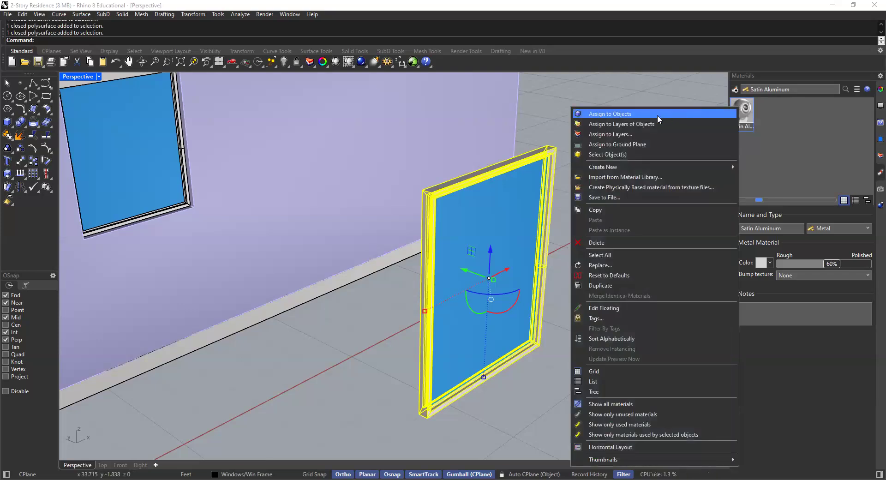
{"action": "left_click", "coordinate": [605, 116]}
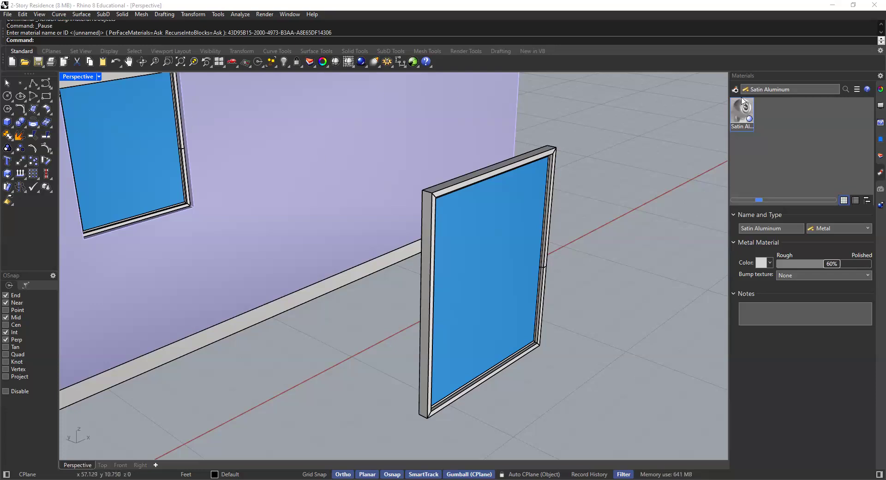
- Switch the Perspective viewport to Rendered display and inspect the duplicated window's frame up close
{"action": "left_click", "coordinate": [99, 76]}
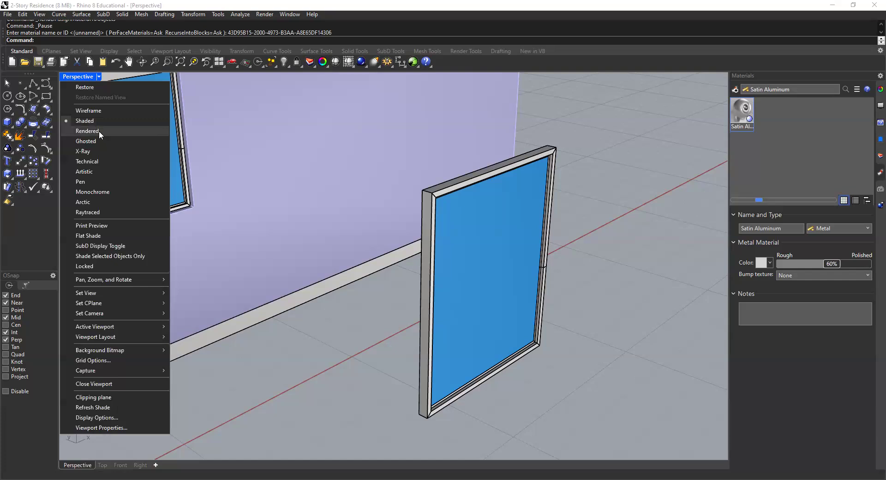
{"action": "left_click", "coordinate": [99, 131]}
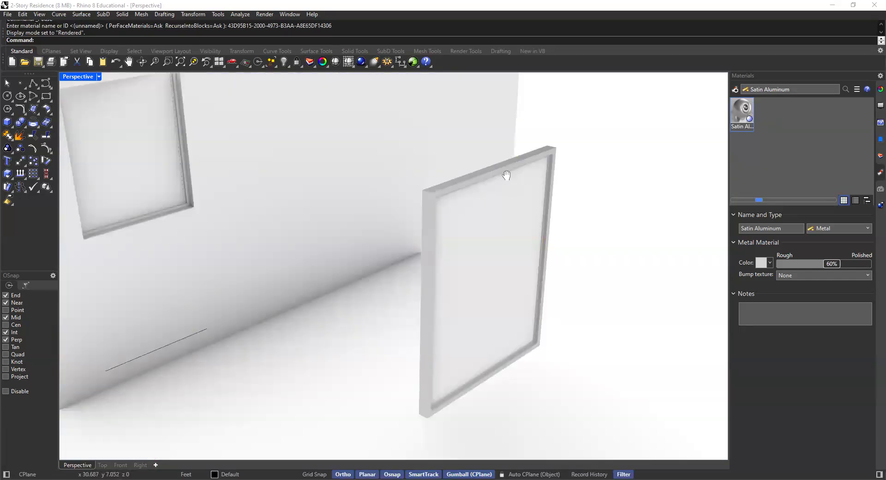
{"action": "right_click_drag", "start_coordinate": [495, 168], "coordinate": [504, 173], "text": "shift"}
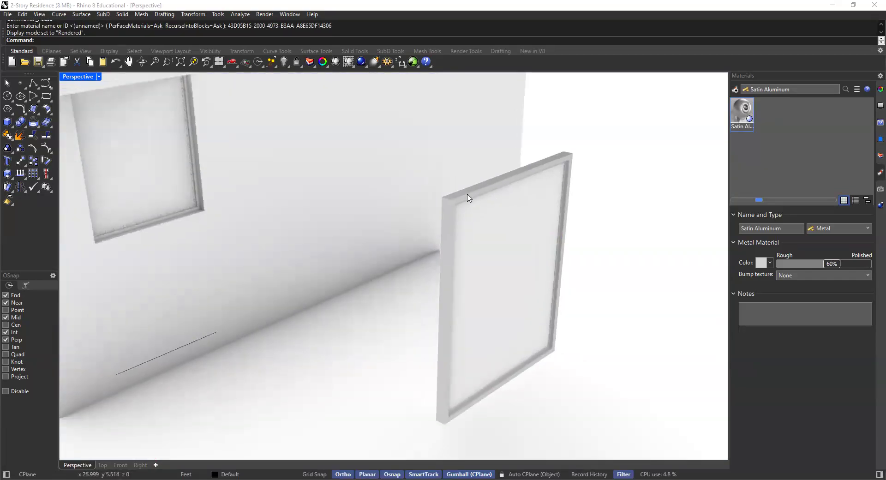
{"action": "scroll", "coordinate": [488, 190], "scroll_direction": "up", "scroll_amount": 3}
{"action": "scroll", "coordinate": [488, 184], "scroll_direction": "down", "scroll_amount": 3}
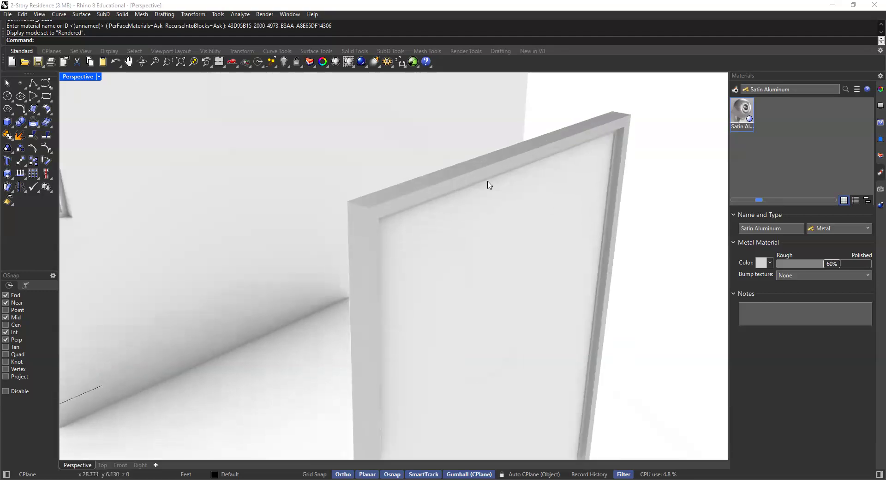
{"action": "right_click_drag", "start_coordinate": [456, 189], "coordinate": [474, 189]}
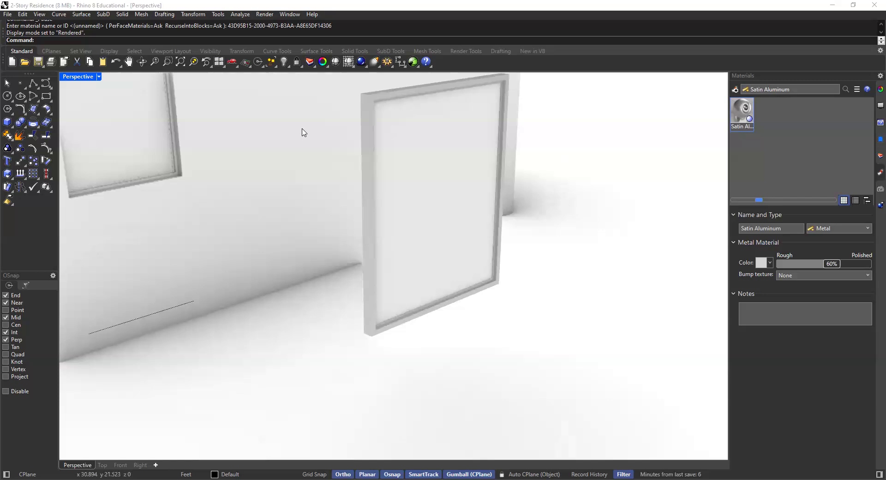
- Import the Light Blue Glass material from the Glass folder of the material library
{"action": "right_click_drag", "start_coordinate": [421, 126], "coordinate": [389, 130]}
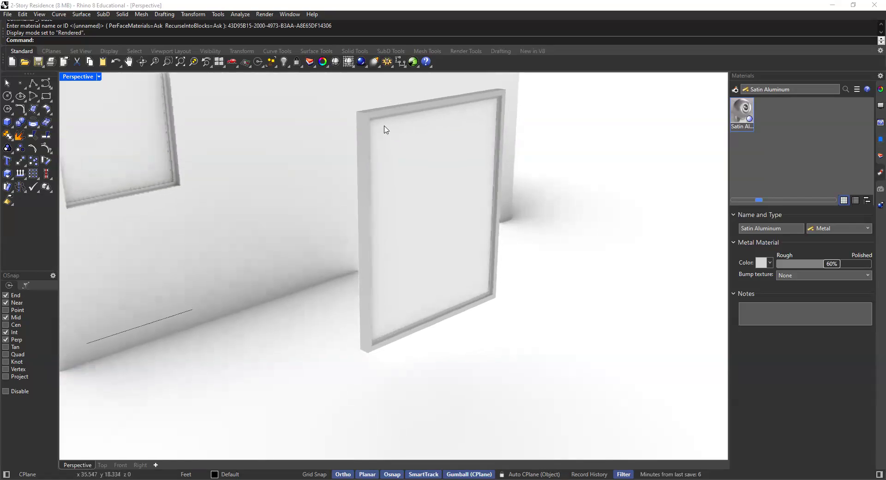
{"action": "scroll", "coordinate": [392, 119], "scroll_direction": "up", "scroll_amount": 4}
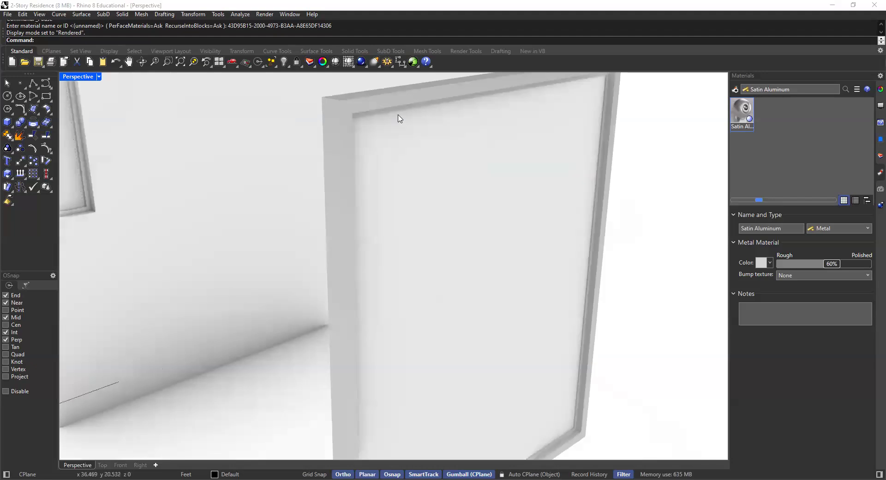
{"action": "scroll", "coordinate": [409, 119], "scroll_direction": "down", "scroll_amount": 1}
{"action": "right_click_drag", "start_coordinate": [412, 118], "coordinate": [367, 137], "text": "shift"}
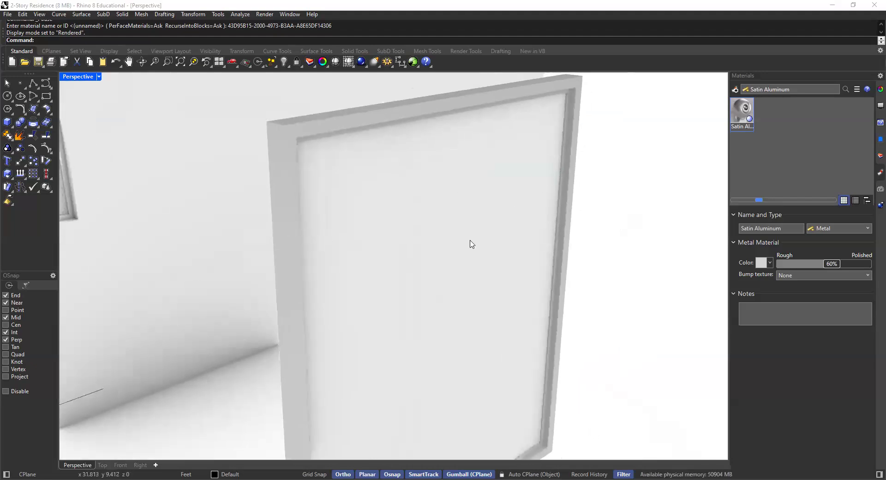
{"action": "left_click", "coordinate": [735, 90]}
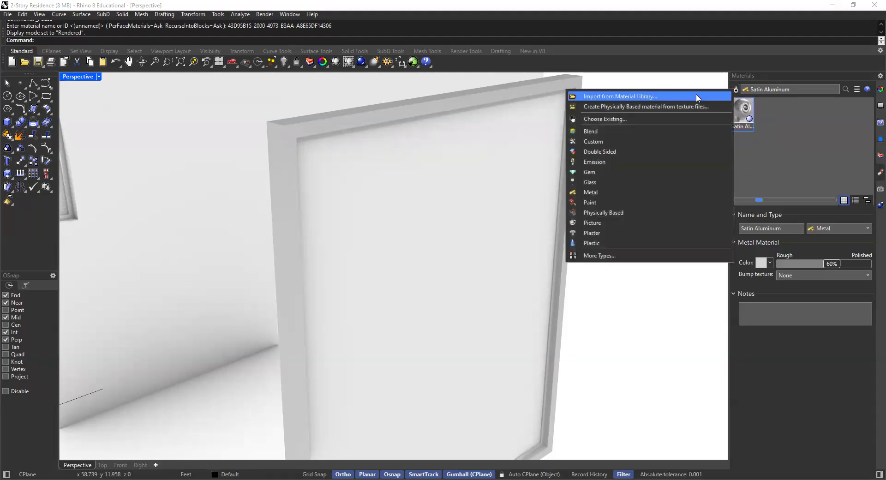
{"action": "left_click", "coordinate": [615, 99]}
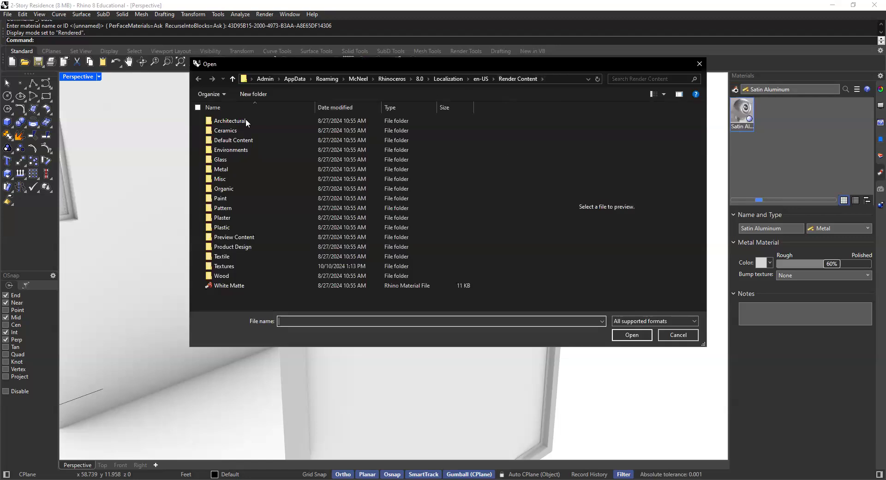
{"action": "double_click", "coordinate": [221, 159]}
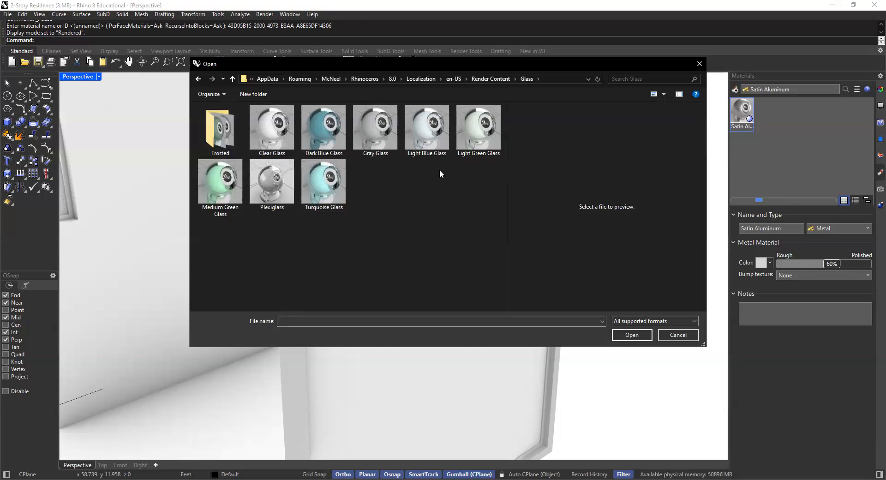
{"action": "left_click", "coordinate": [427, 143]}
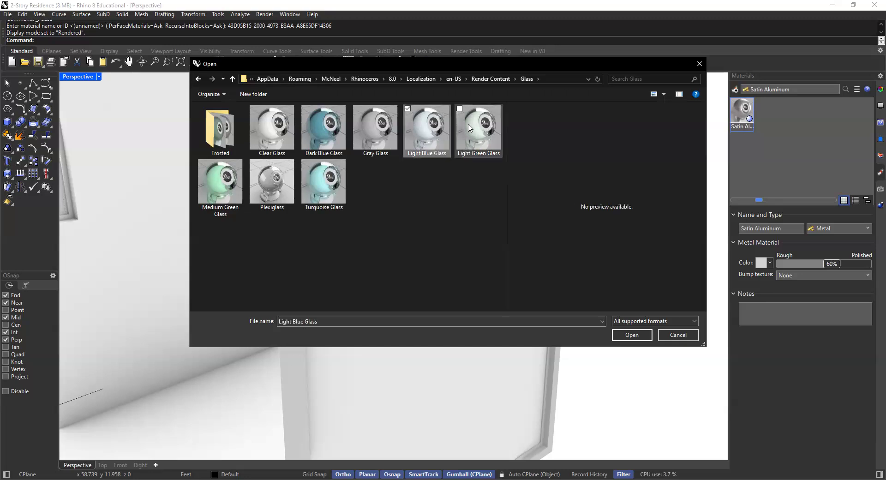
{"action": "left_click", "coordinate": [635, 338]}
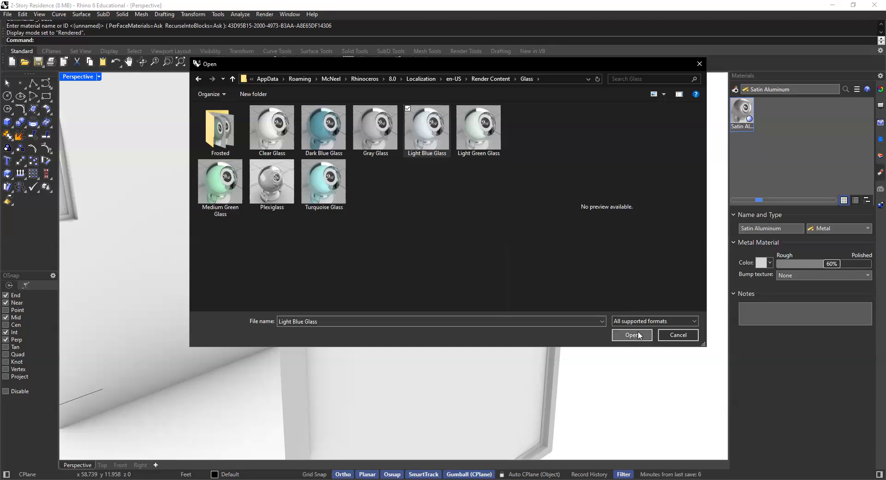
- Assign the Light Blue Glass material to the glass pane of the duplicated window
{"action": "left_click", "coordinate": [508, 160]}
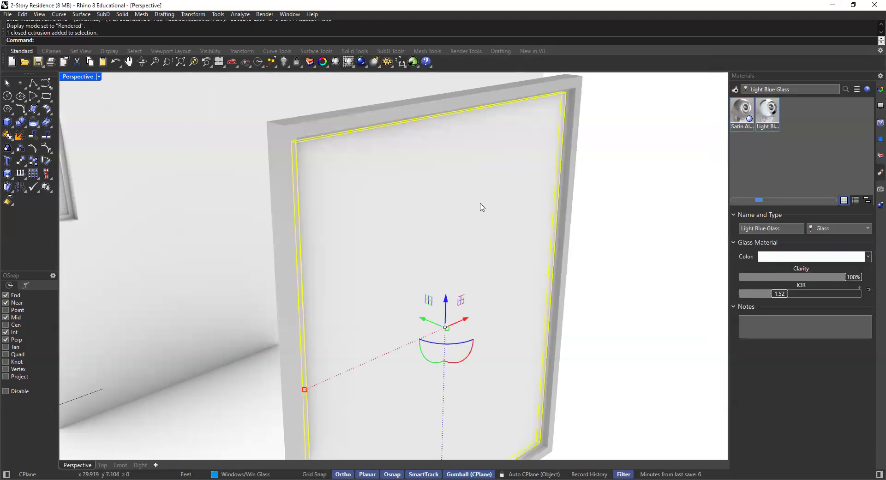
{"action": "right_click", "coordinate": [768, 111]}
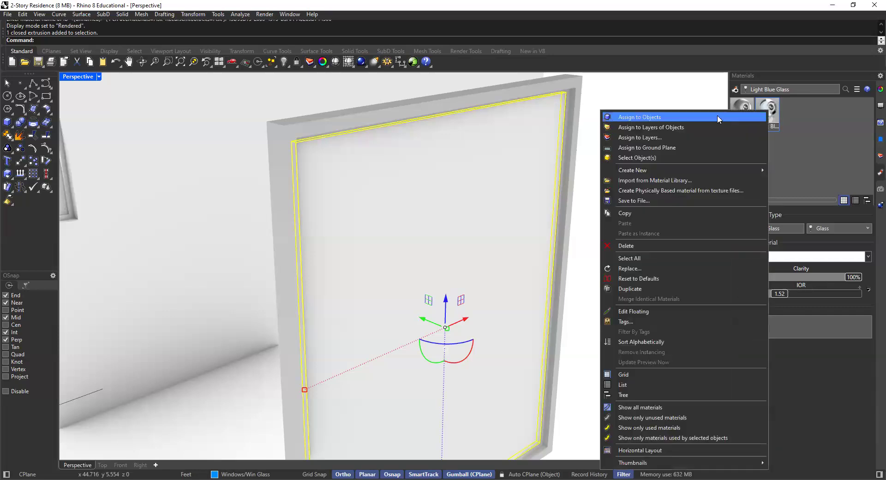
{"action": "left_click", "coordinate": [717, 116]}
{"action": "left_click", "coordinate": [696, 197]}
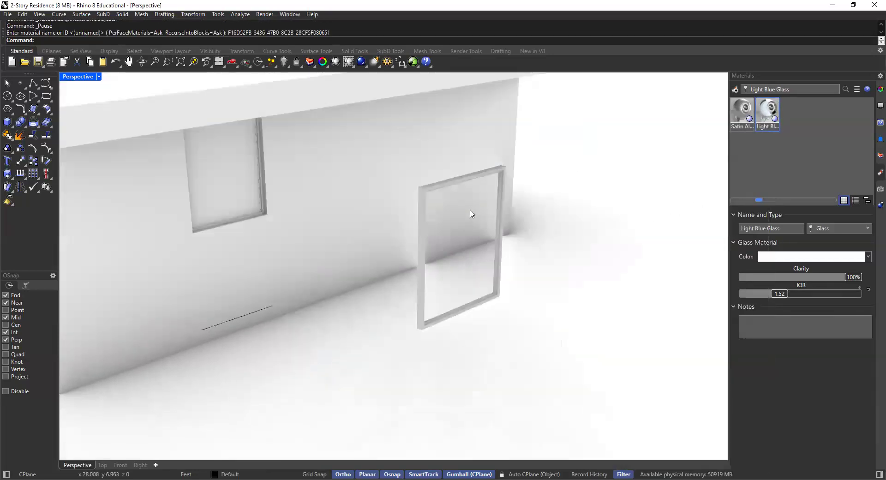
{"action": "right_click_drag", "start_coordinate": [459, 224], "coordinate": [437, 223]}
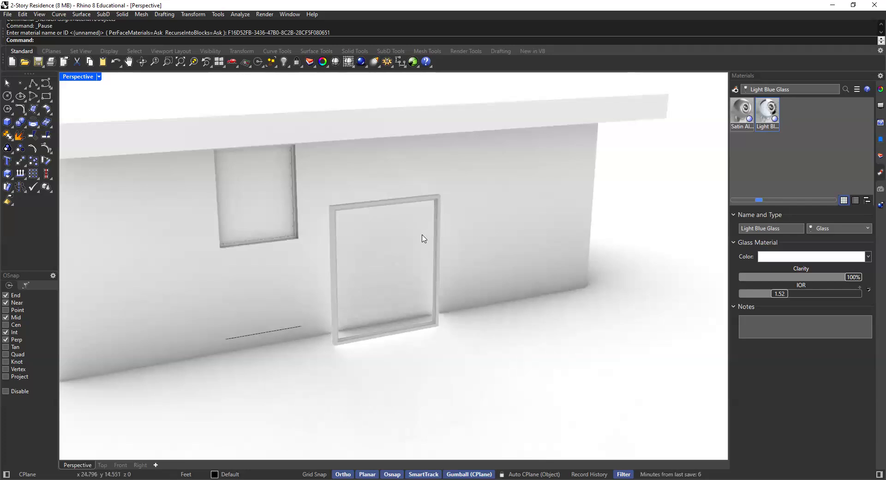
{"action": "scroll", "coordinate": [422, 233], "scroll_direction": "up", "scroll_amount": 2}
{"action": "left_click", "coordinate": [423, 180]}
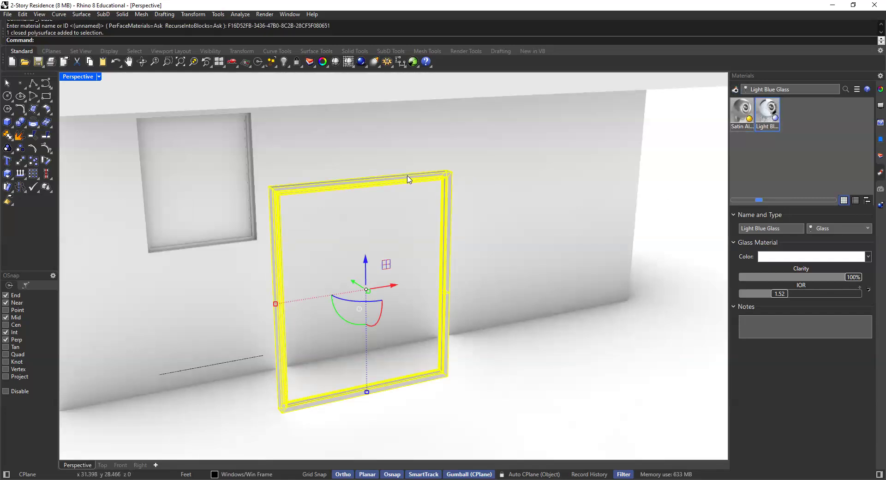
{"action": "right_click", "coordinate": [759, 112]}
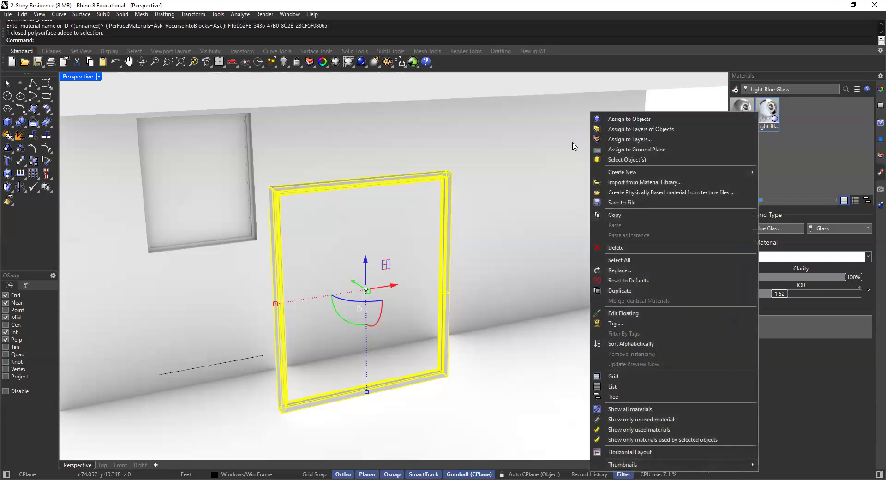
{"action": "left_click", "coordinate": [809, 161]}
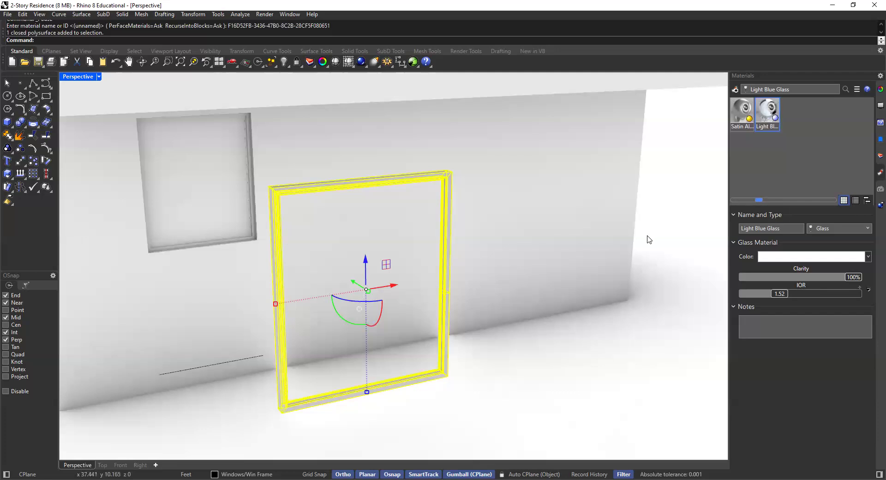
{"action": "scroll", "coordinate": [646, 239], "scroll_direction": "down", "scroll_amount": 8}
{"action": "right_click_drag", "start_coordinate": [526, 214], "coordinate": [581, 226]}
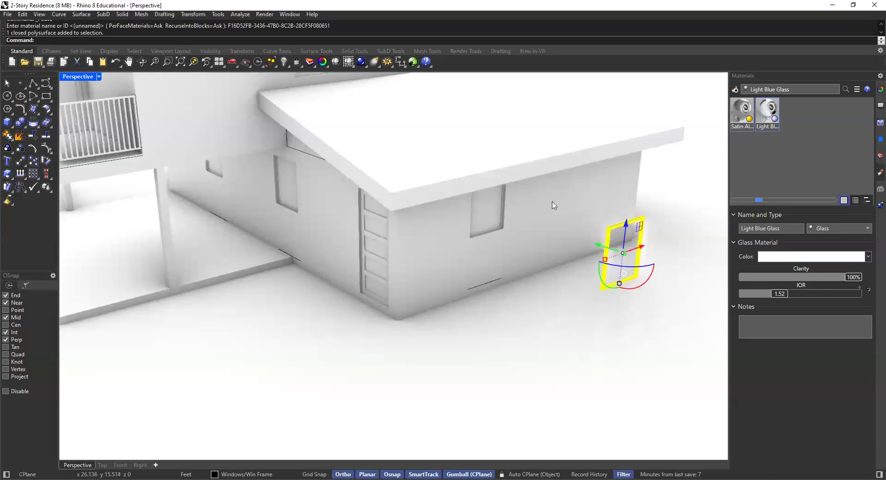
{"action": "left_click", "coordinate": [663, 227]}
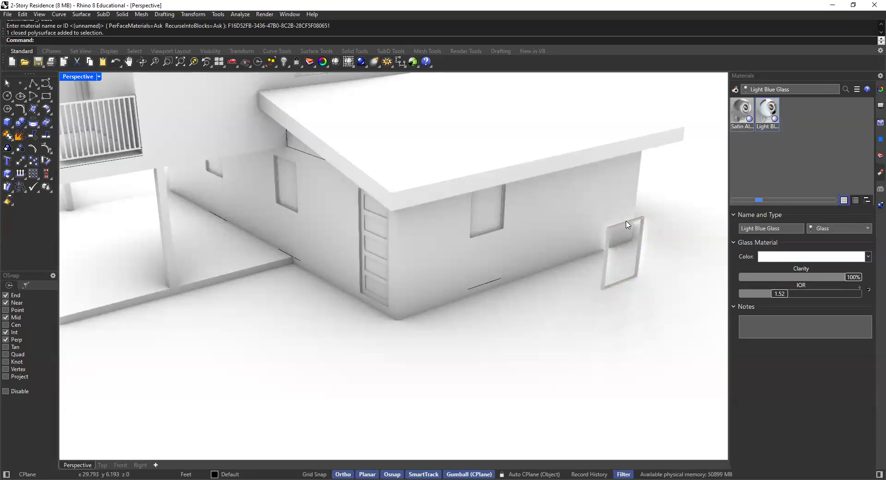
- Select all objects on the Win Frame layer and assign the Satin Aluminum material to them
{"action": "scroll", "coordinate": [626, 267], "scroll_direction": "down", "scroll_amount": 8}
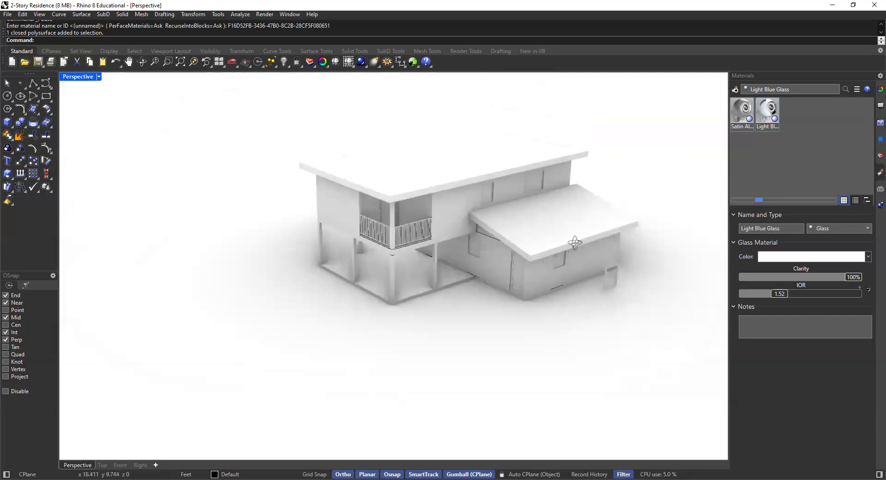
{"action": "right_click_drag", "start_coordinate": [575, 242], "coordinate": [381, 280]}
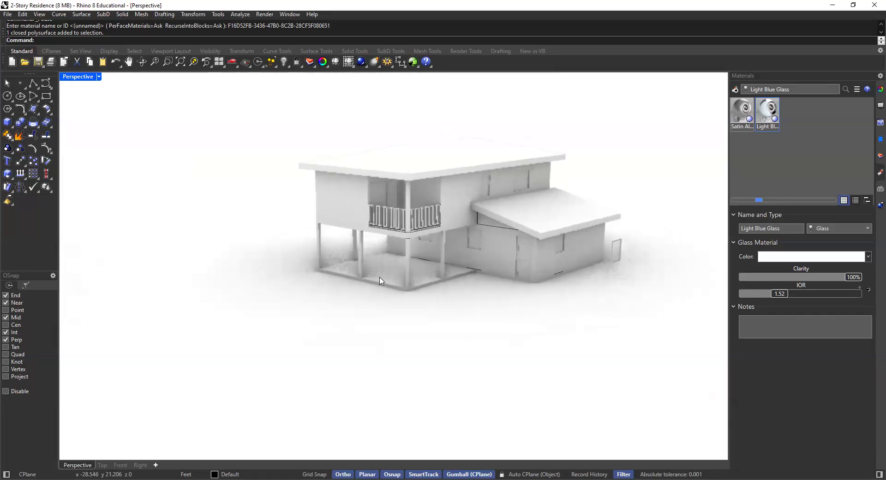
{"action": "scroll", "coordinate": [531, 230], "scroll_direction": "up", "scroll_amount": 4}
{"action": "right_click_drag", "start_coordinate": [609, 241], "coordinate": [590, 254], "text": "shift"}
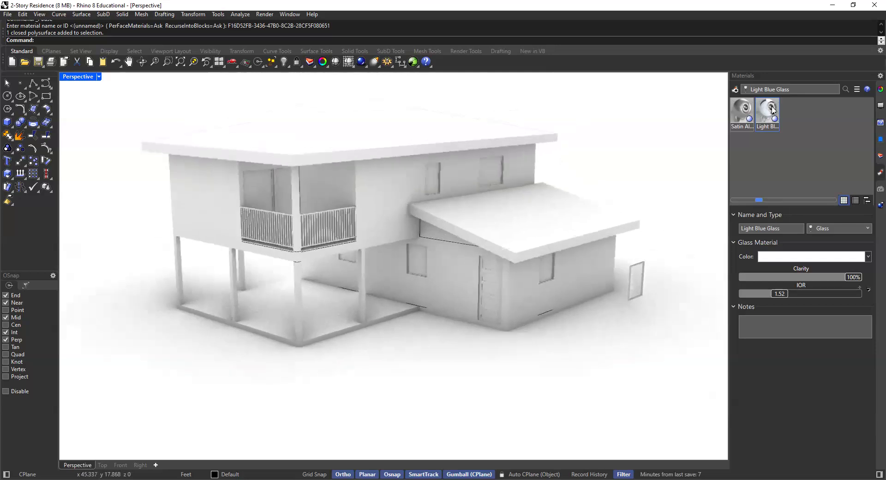
{"action": "left_click", "coordinate": [879, 156]}
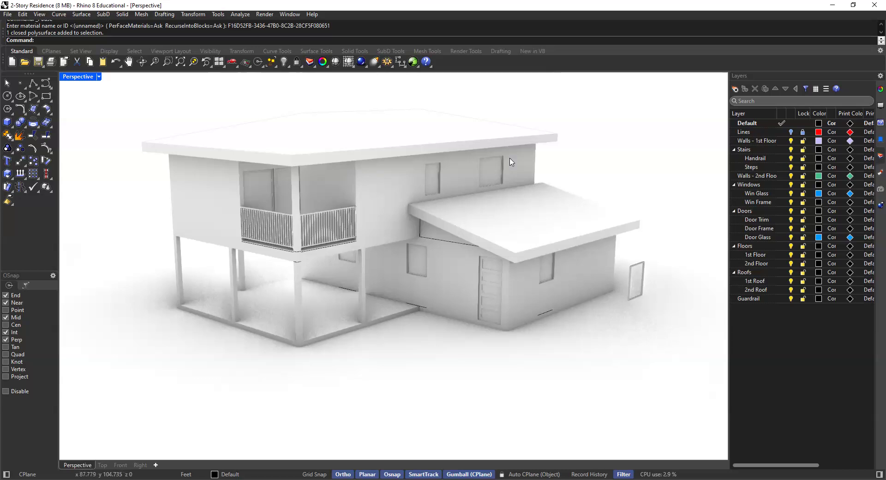
{"action": "left_click", "coordinate": [775, 203]}
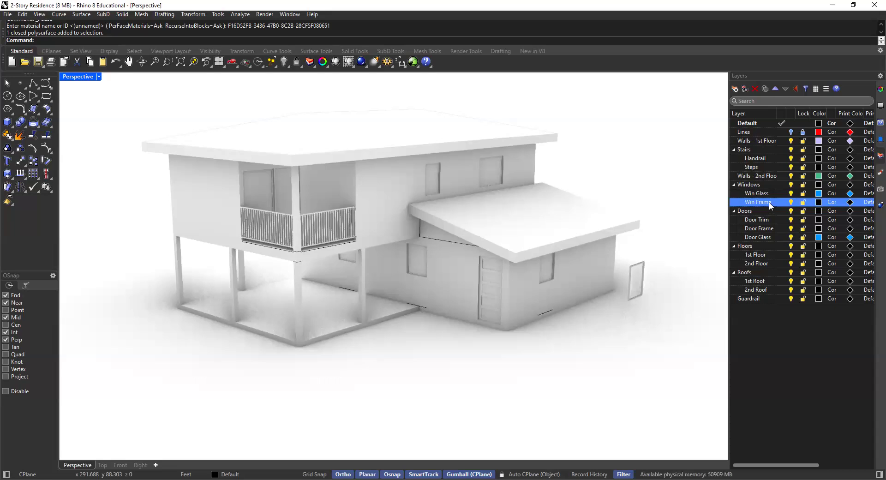
{"action": "right_click", "coordinate": [768, 201]}
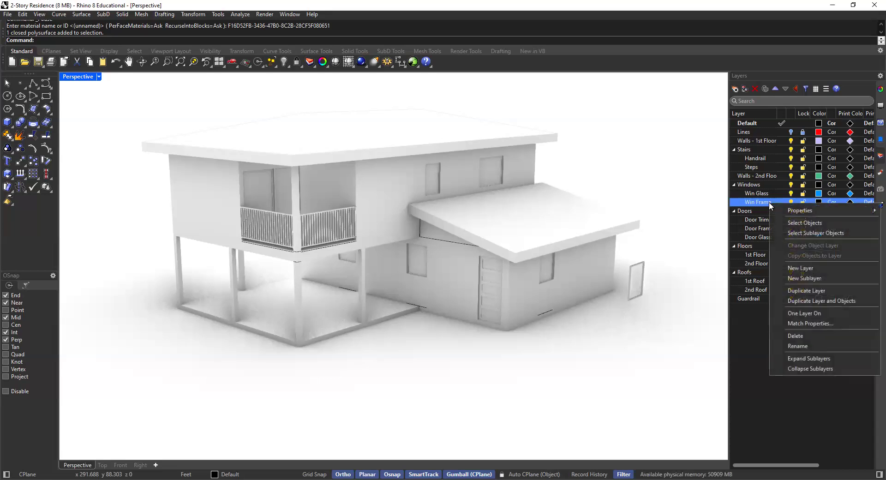
{"action": "left_click", "coordinate": [805, 223]}
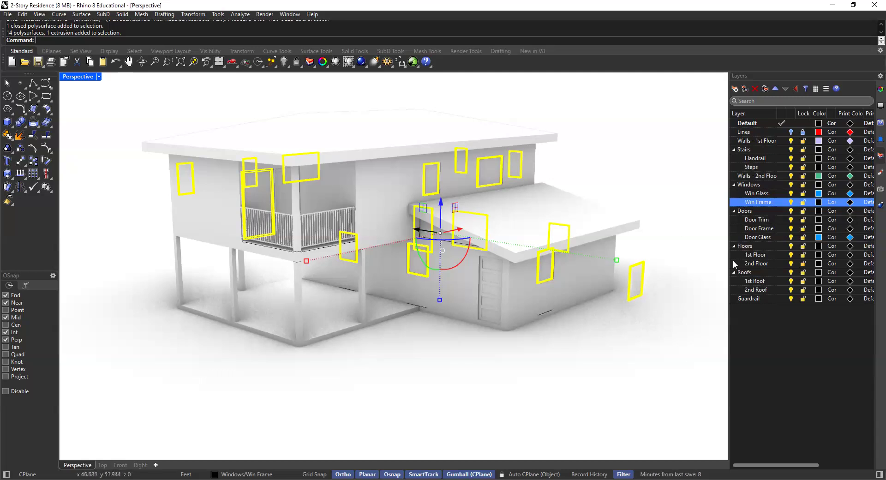
{"action": "left_click", "coordinate": [872, 174]}
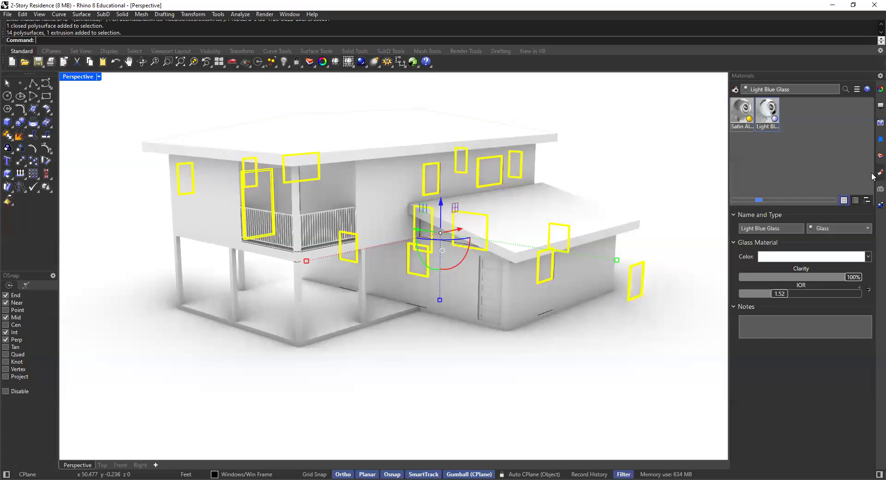
{"action": "right_click", "coordinate": [740, 112]}
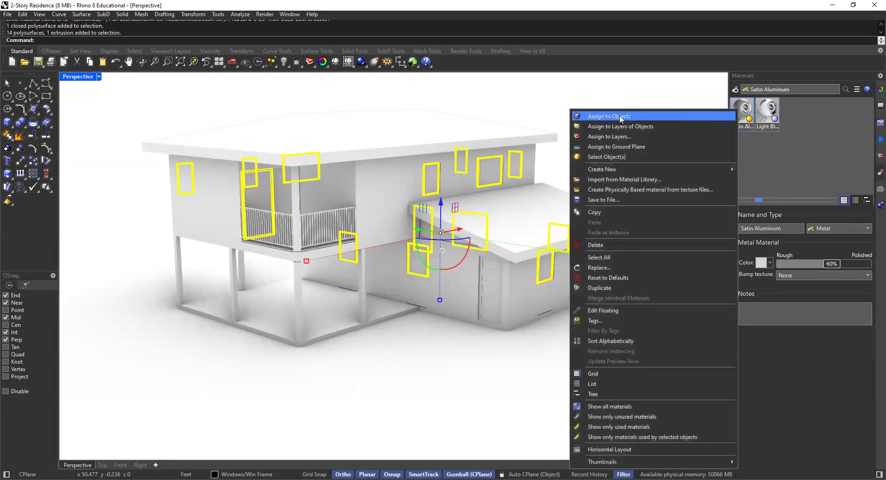
{"action": "left_click", "coordinate": [618, 121]}
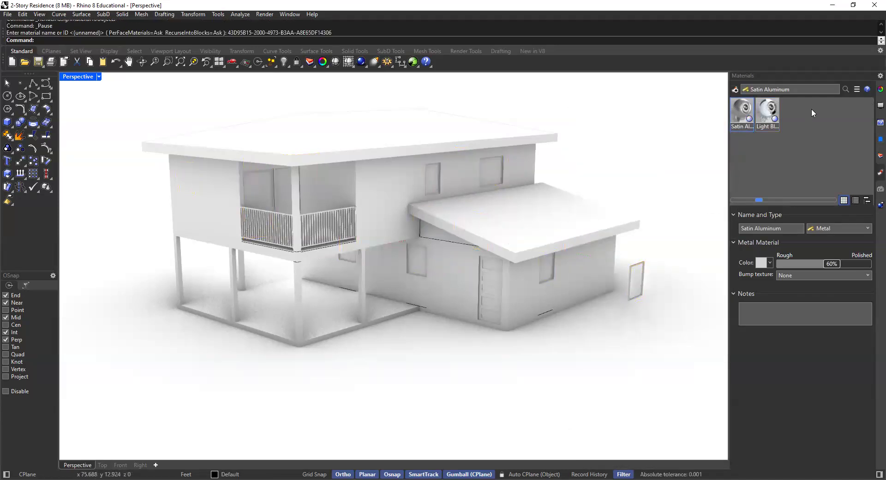
- Select all objects on the Win Glass layer and assign the Light Blue Glass material to them
{"action": "left_click", "coordinate": [879, 156]}
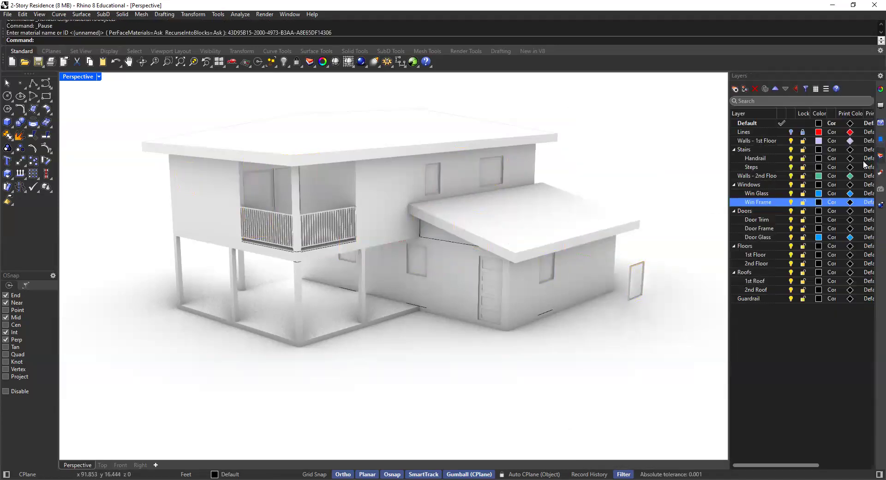
{"action": "left_click", "coordinate": [752, 194]}
{"action": "right_click", "coordinate": [759, 196]}
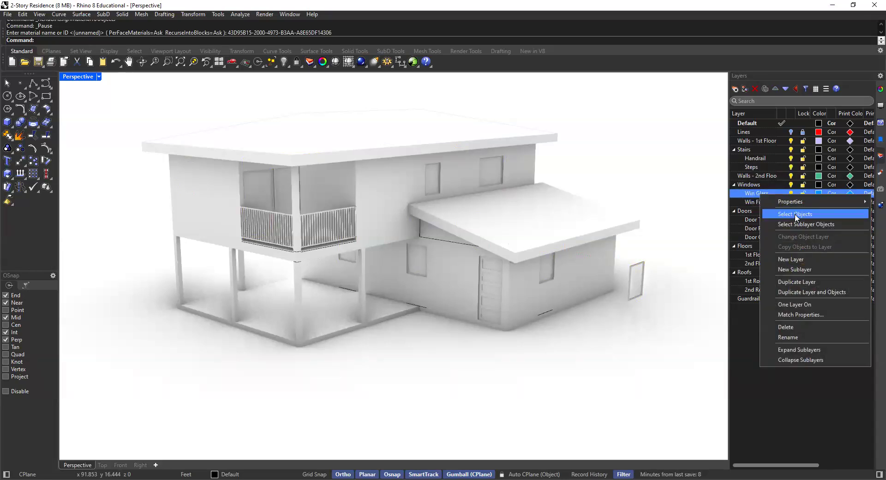
{"action": "left_click", "coordinate": [795, 214]}
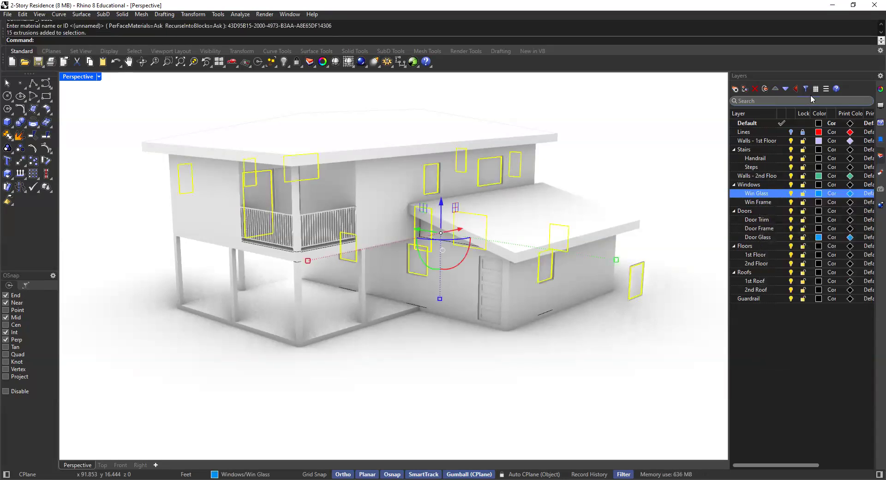
{"action": "left_click", "coordinate": [879, 172]}
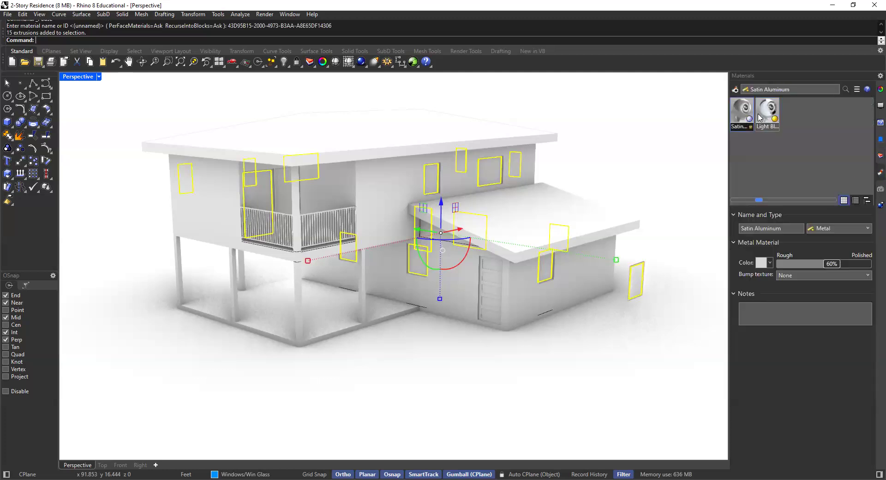
{"action": "right_click", "coordinate": [769, 117]}
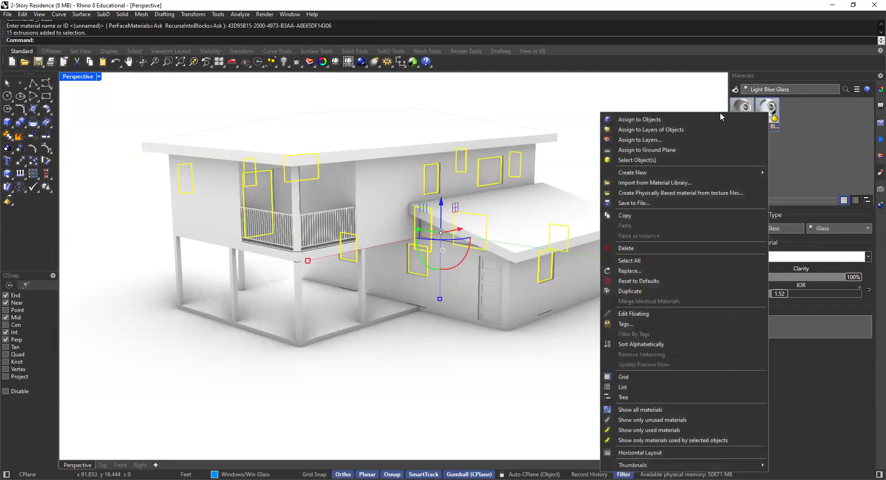
{"action": "left_click", "coordinate": [657, 121]}
{"action": "left_click", "coordinate": [641, 134]}
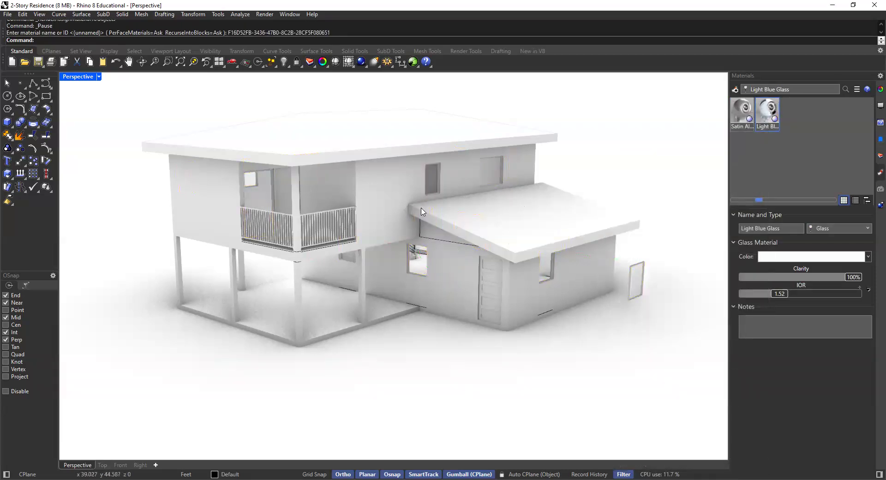
- Examine the window glass on both floors of the residence, including the opening behind the balcony
{"action": "scroll", "coordinate": [433, 209], "scroll_direction": "up", "scroll_amount": 2}
{"action": "right_click_drag", "start_coordinate": [447, 200], "coordinate": [455, 228]}
{"action": "scroll", "coordinate": [531, 277], "scroll_direction": "up", "scroll_amount": 3}
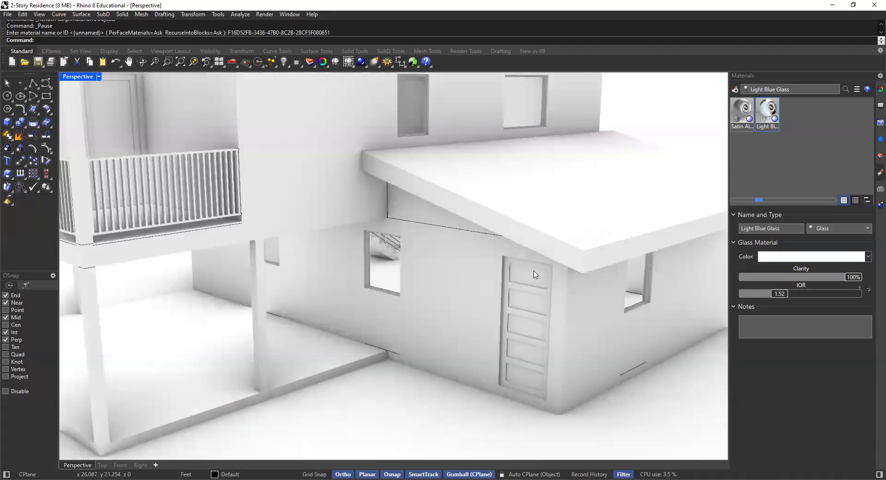
{"action": "scroll", "coordinate": [535, 344], "scroll_direction": "down", "scroll_amount": 3}
{"action": "right_click_drag", "start_coordinate": [194, 162], "coordinate": [342, 209], "text": "shift"}
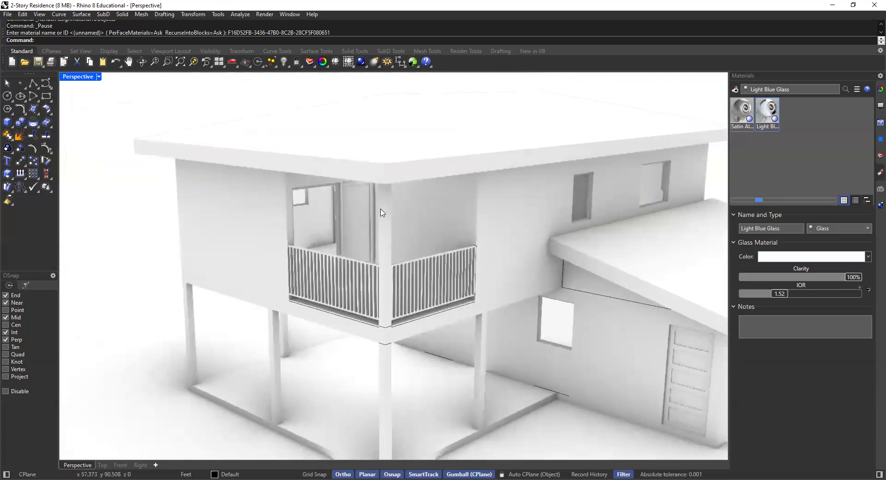
- Select all objects on the Door Frame layer and assign the Satin Aluminum material to them
{"action": "left_click", "coordinate": [880, 139]}
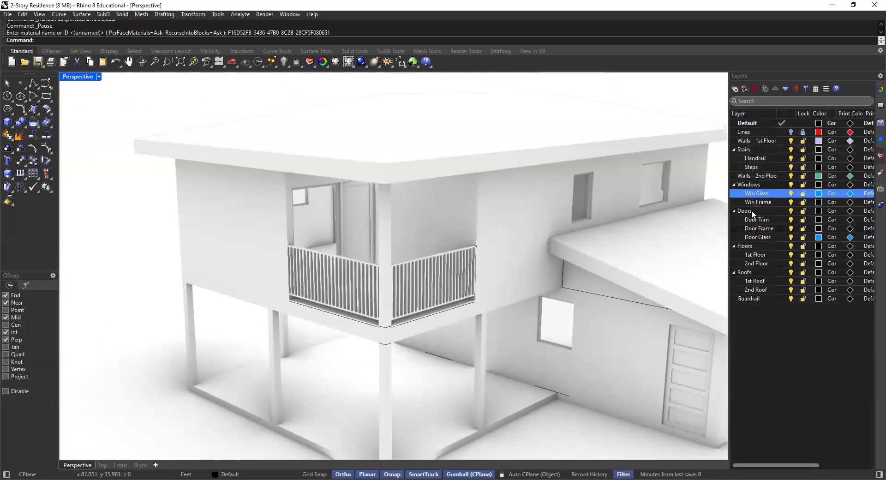
{"action": "left_click", "coordinate": [773, 228]}
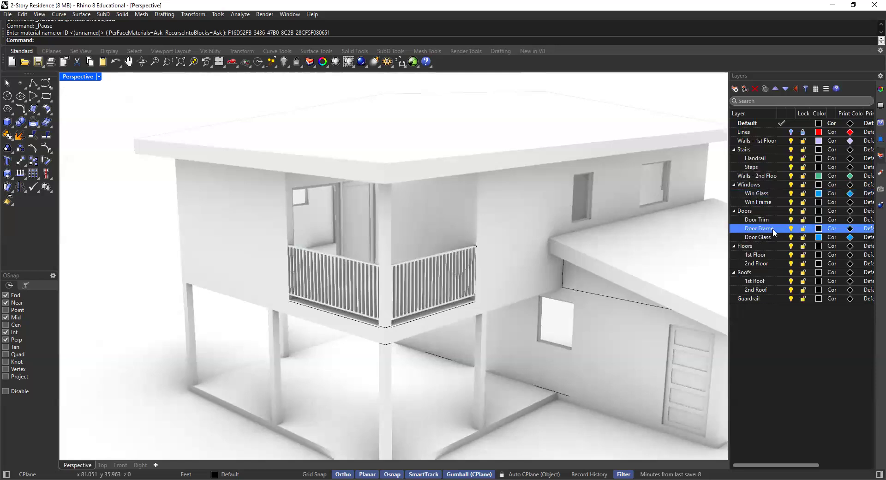
{"action": "right_click", "coordinate": [773, 228]}
{"action": "left_click", "coordinate": [798, 249]}
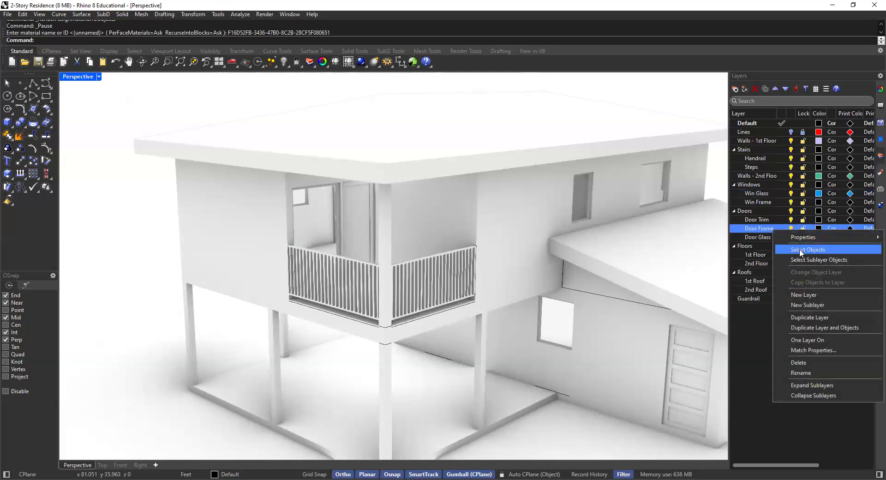
{"action": "left_click", "coordinate": [879, 172]}
{"action": "left_click", "coordinate": [739, 120]}
{"action": "right_click", "coordinate": [739, 122]}
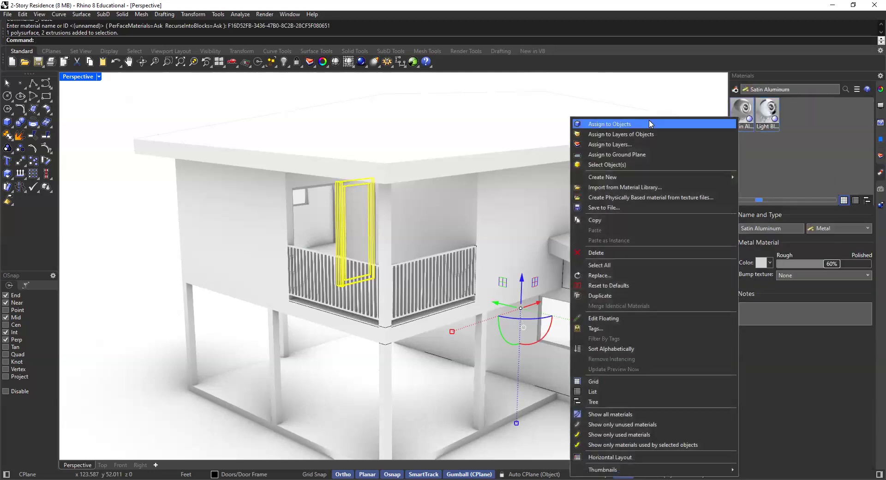
{"action": "left_click", "coordinate": [649, 125]}
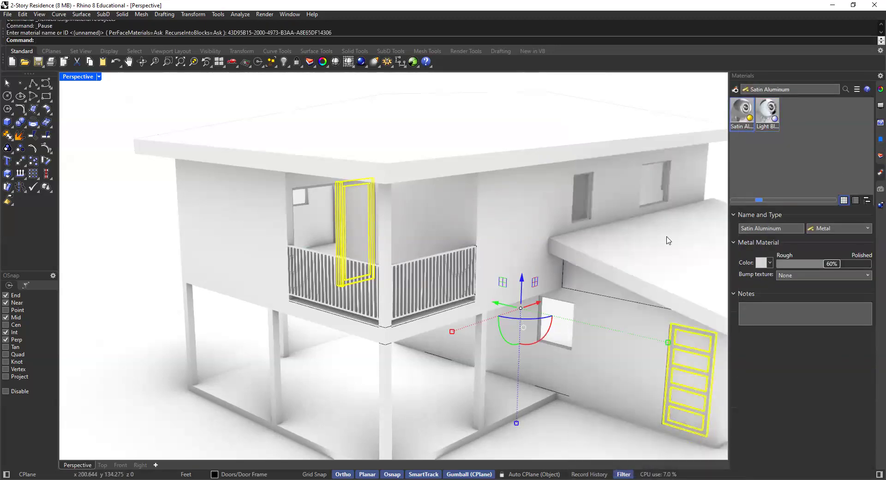
- Select all objects on the Door Glass layer and assign the Light Blue Glass material to them
{"action": "left_click", "coordinate": [880, 156]}
{"action": "left_click", "coordinate": [769, 237]}
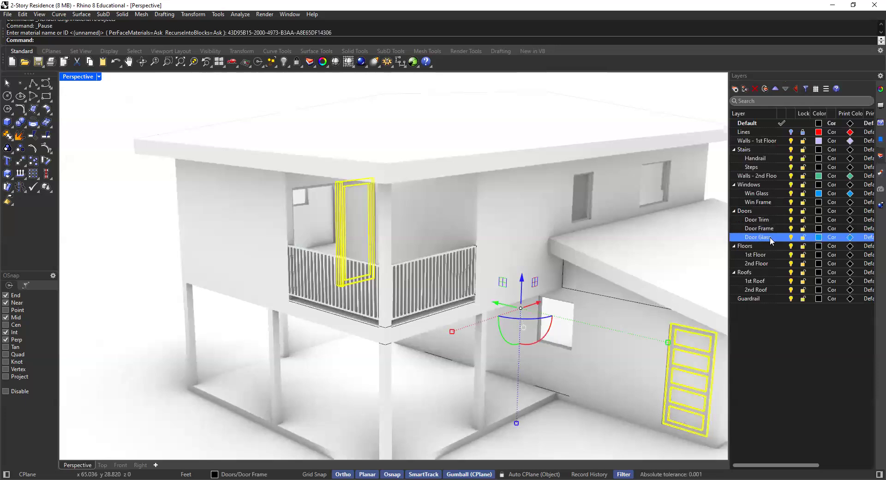
{"action": "right_click", "coordinate": [769, 237]}
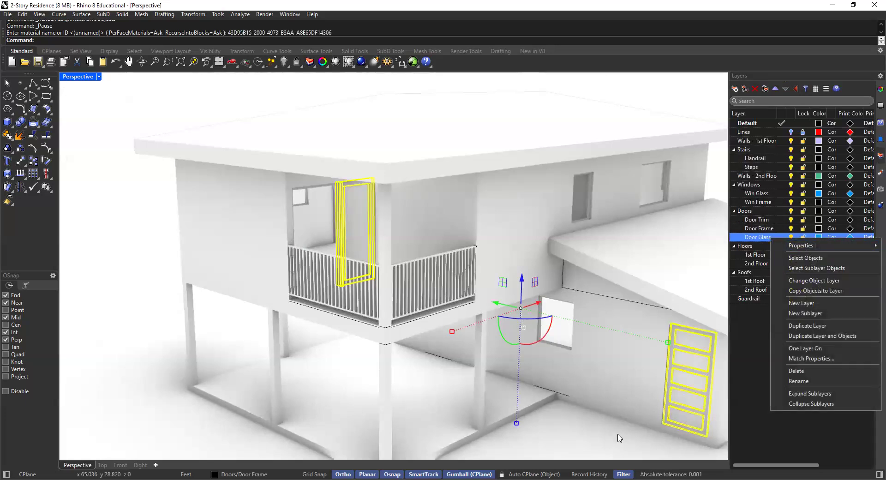
{"action": "left_click", "coordinate": [611, 419]}
{"action": "left_click", "coordinate": [190, 123]}
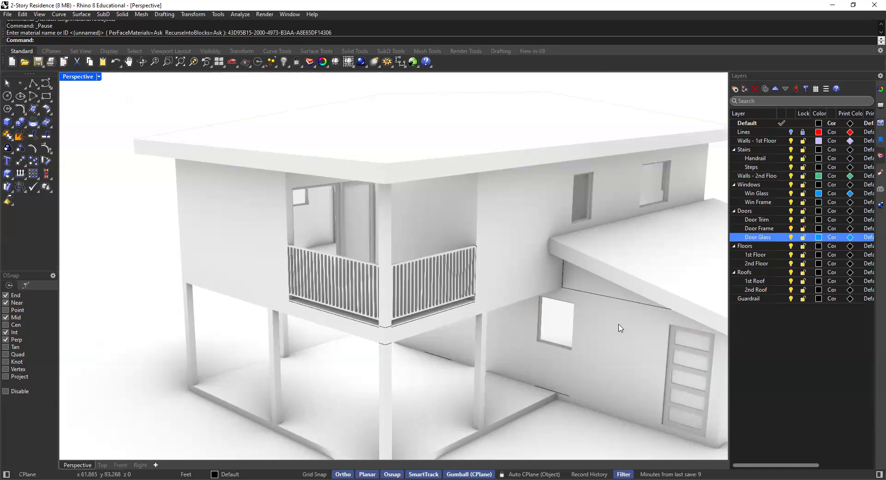
{"action": "right_click", "coordinate": [754, 238]}
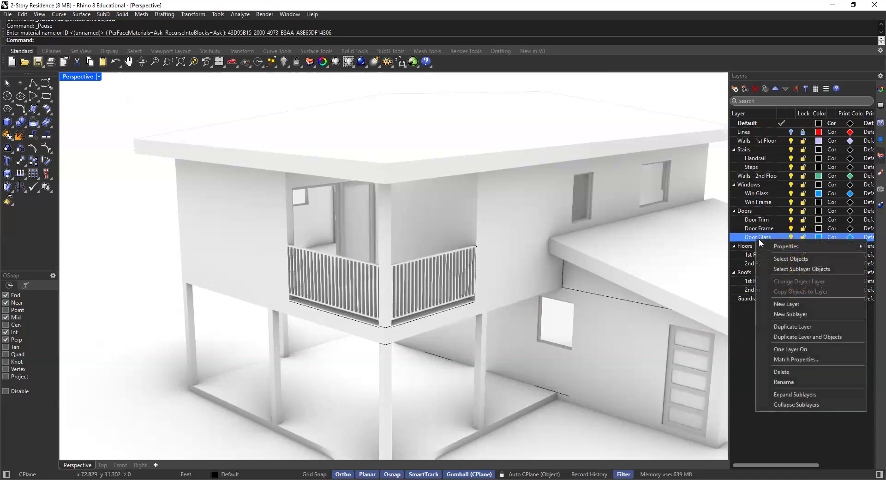
{"action": "left_click", "coordinate": [786, 259]}
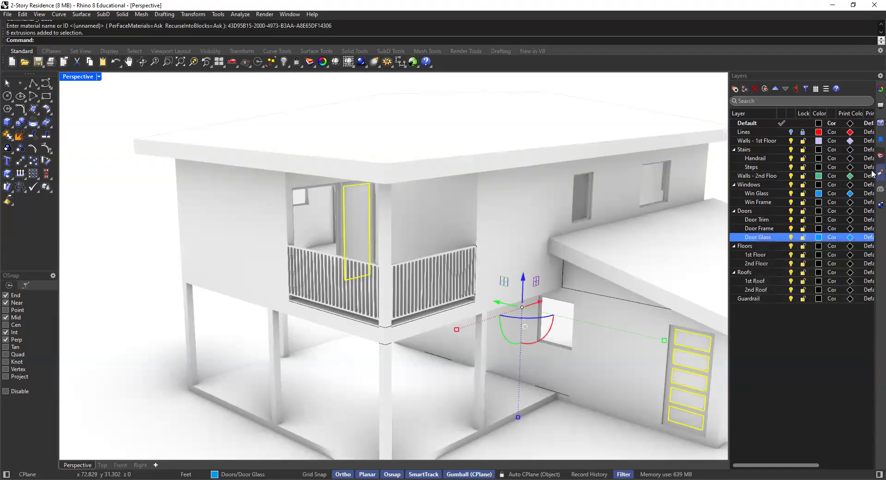
{"action": "left_click", "coordinate": [880, 172]}
{"action": "right_click", "coordinate": [767, 113]}
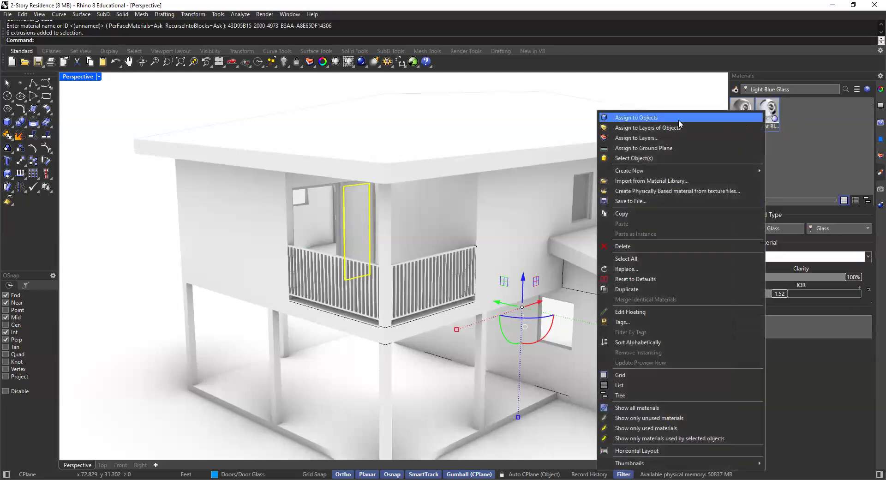
{"action": "left_click", "coordinate": [663, 120]}
{"action": "left_click", "coordinate": [117, 221]}
- Delete the duplicated window, frame and glass, standing on its own beside the house
{"action": "scroll", "coordinate": [498, 233], "scroll_direction": "down", "scroll_amount": 5}
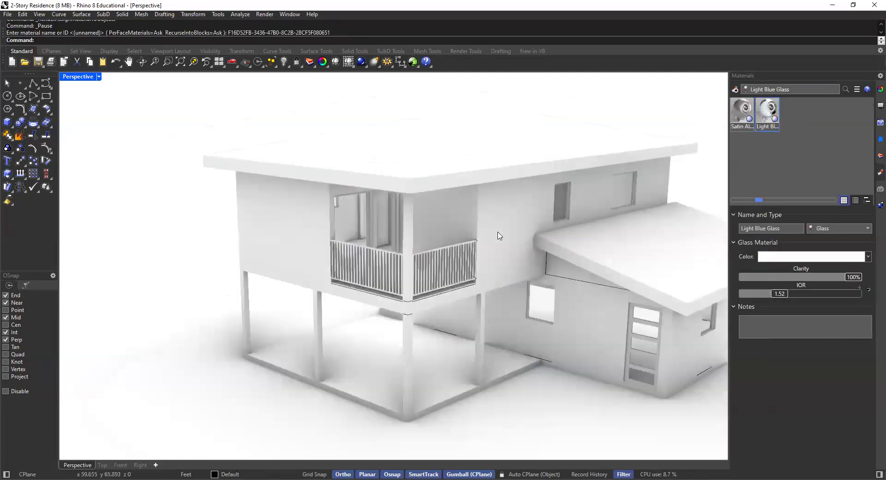
{"action": "right_click_drag", "start_coordinate": [528, 255], "coordinate": [601, 239]}
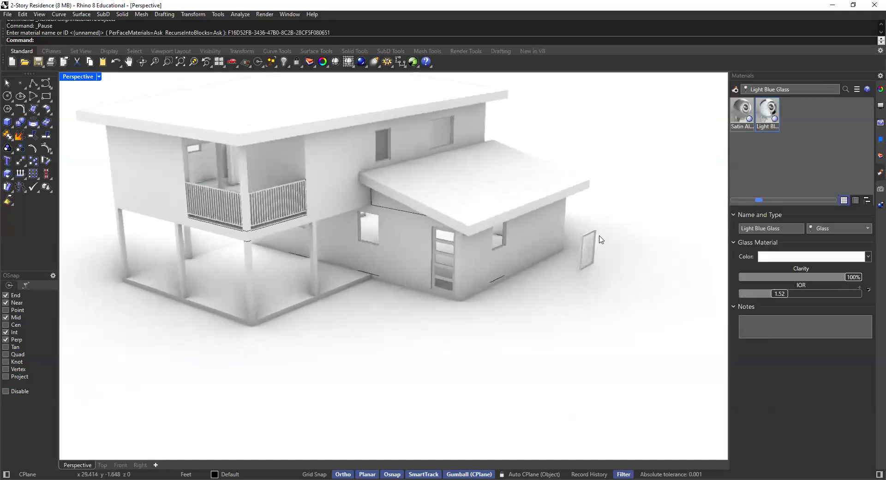
{"action": "left_click_drag", "start_coordinate": [578, 282], "coordinate": [607, 223]}
{"action": "key", "text": "Delete"}
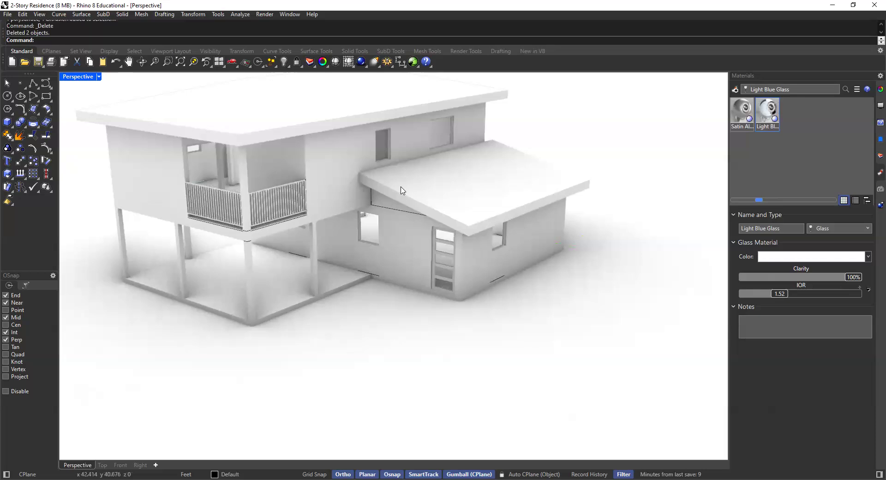
- Examine the frame and glass of the first-floor side window and the glazed door up close from outside
{"action": "right_click_drag", "start_coordinate": [462, 191], "coordinate": [456, 202]}
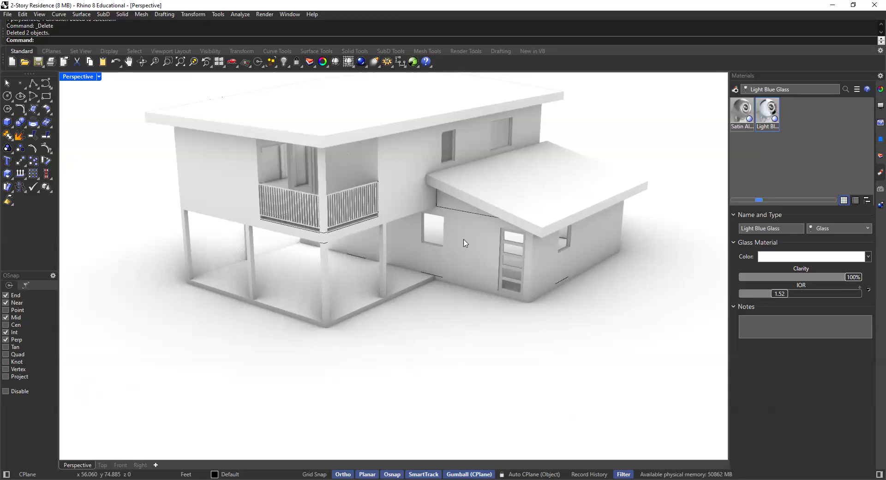
{"action": "scroll", "coordinate": [529, 253], "scroll_direction": "up", "scroll_amount": 10}
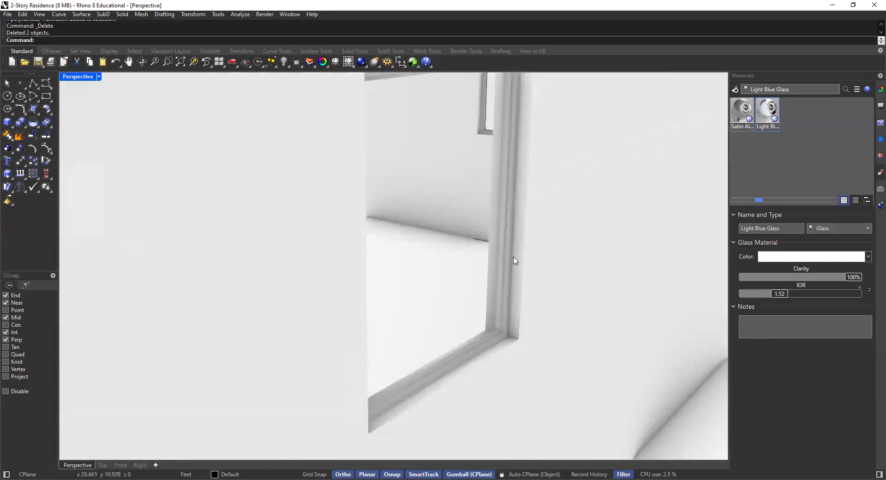
{"action": "scroll", "coordinate": [515, 260], "scroll_direction": "up", "scroll_amount": 5}
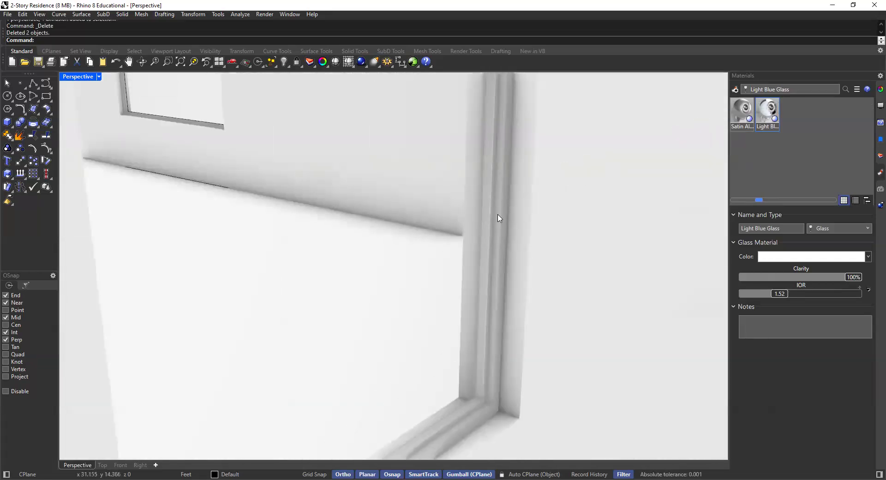
{"action": "right_click_drag", "start_coordinate": [501, 274], "coordinate": [487, 248], "text": "shift"}
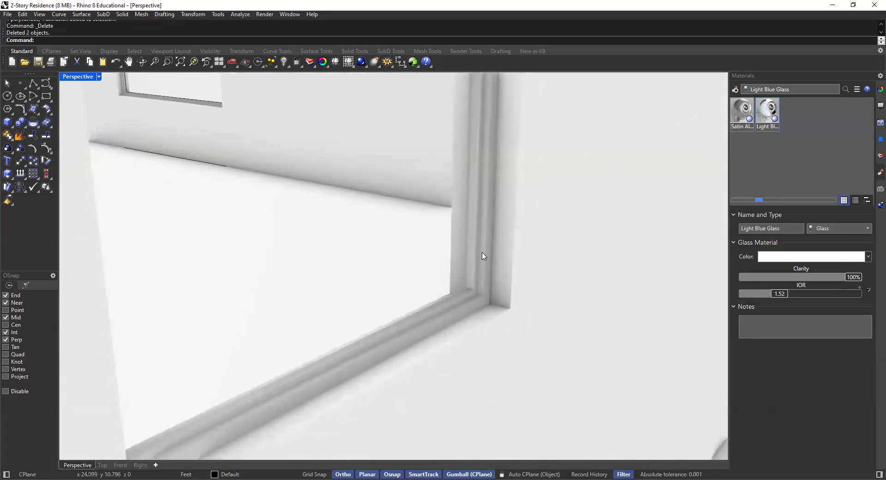
{"action": "left_click", "coordinate": [484, 232]}
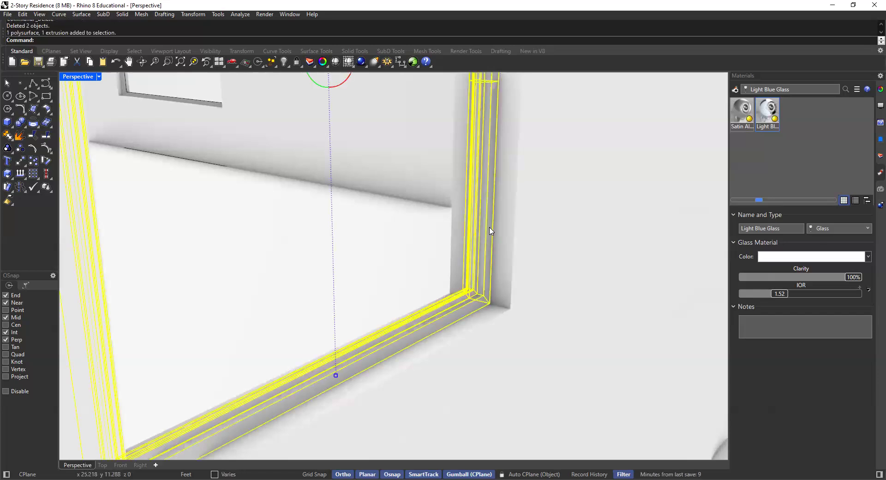
{"action": "scroll", "coordinate": [490, 220], "scroll_direction": "up", "scroll_amount": 2}
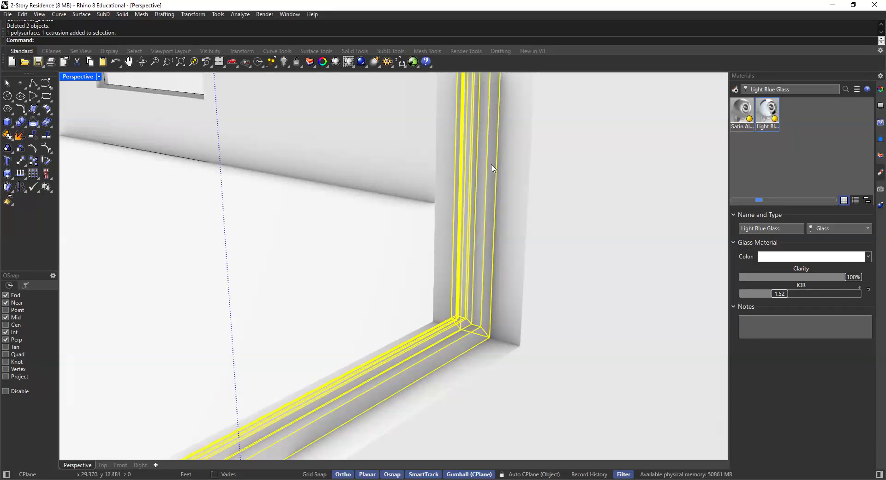
{"action": "scroll", "coordinate": [561, 205], "scroll_direction": "down", "scroll_amount": 10}
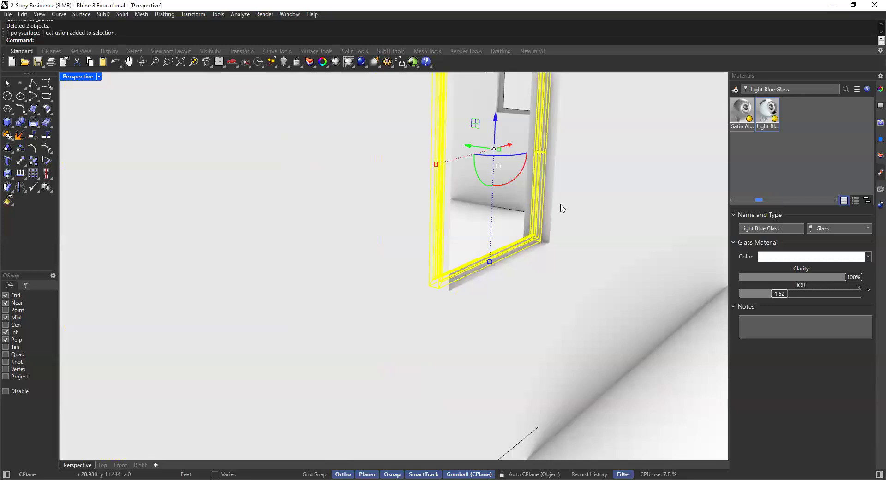
{"action": "right_click_drag", "start_coordinate": [447, 210], "coordinate": [515, 250], "text": "shift"}
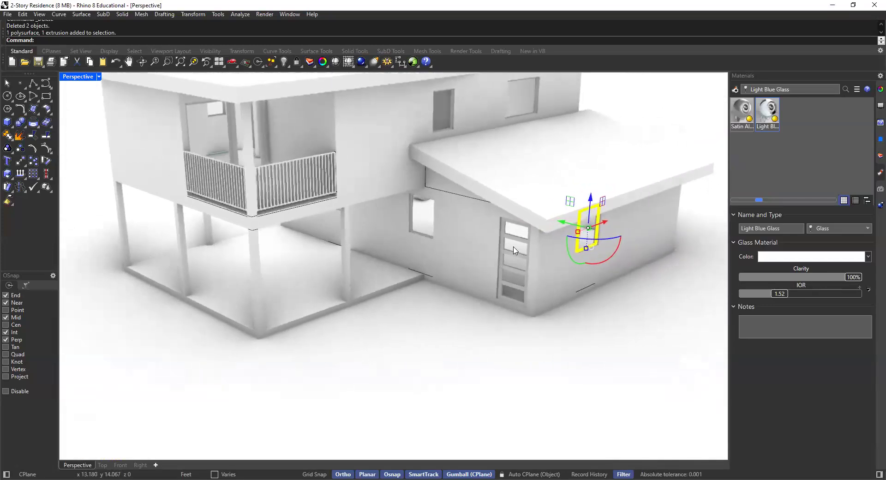
{"action": "scroll", "coordinate": [490, 239], "scroll_direction": "up", "scroll_amount": 4}
{"action": "scroll", "coordinate": [492, 232], "scroll_direction": "down", "scroll_amount": 2}
{"action": "right_click_drag", "start_coordinate": [443, 187], "coordinate": [450, 198]}
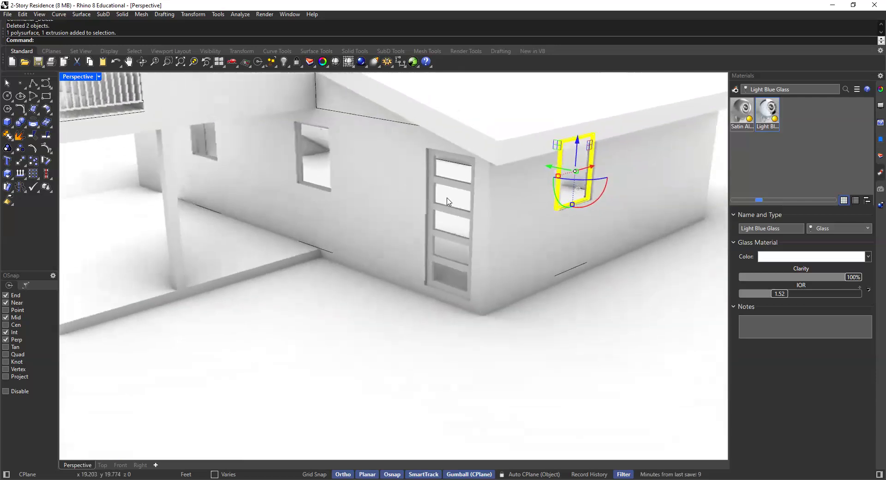
{"action": "scroll", "coordinate": [496, 220], "scroll_direction": "up", "scroll_amount": 2}
{"action": "key", "text": "Escape"}
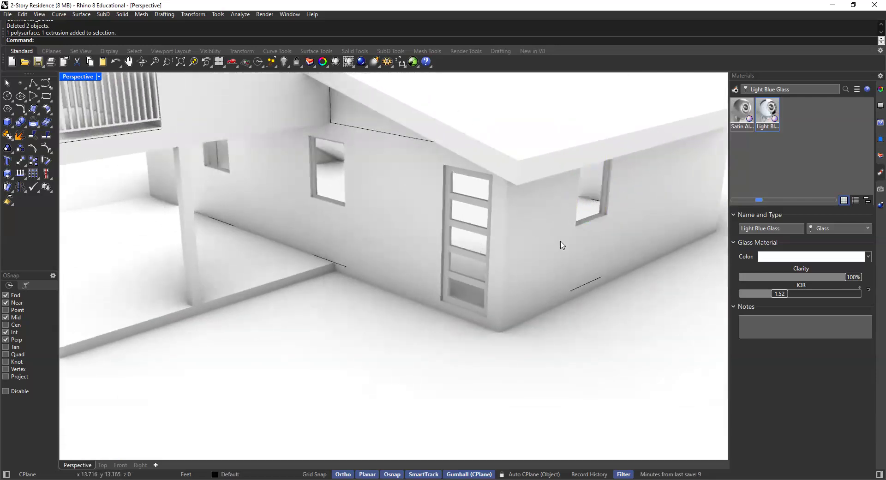
{"action": "scroll", "coordinate": [601, 212], "scroll_direction": "up", "scroll_amount": 3}
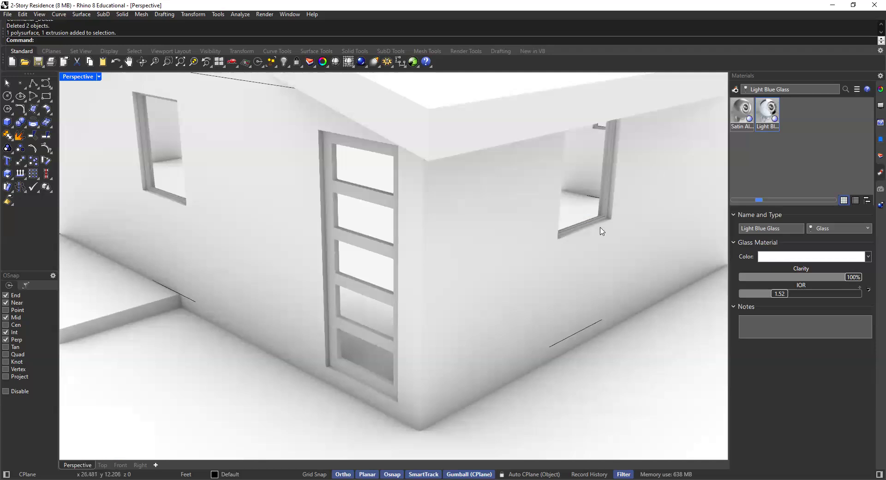
{"action": "scroll", "coordinate": [507, 224], "scroll_direction": "down", "scroll_amount": 3}
{"action": "right_click_drag", "start_coordinate": [495, 231], "coordinate": [549, 220]}
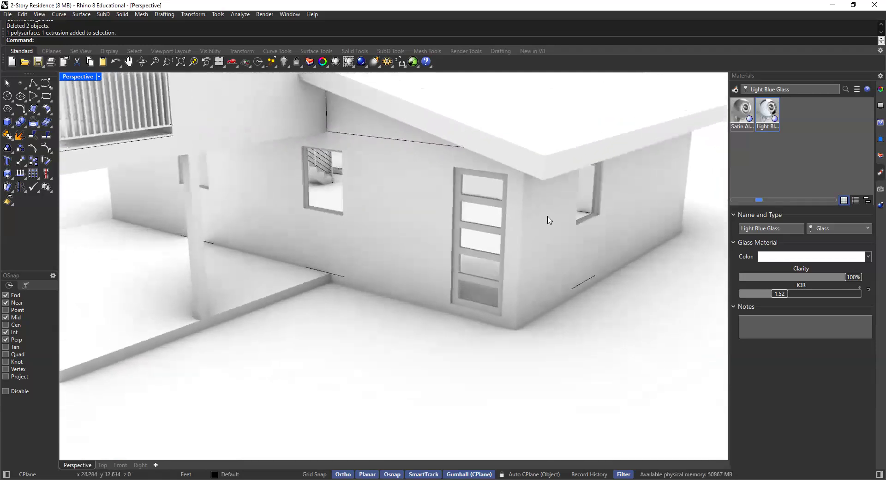
{"action": "left_click", "coordinate": [549, 220]}
{"action": "left_click", "coordinate": [310, 346]}
- Move the leftover closed curve outlining the wall under the lower roof's slope to the Lines layer
{"action": "scroll", "coordinate": [443, 181], "scroll_direction": "up", "scroll_amount": 5}
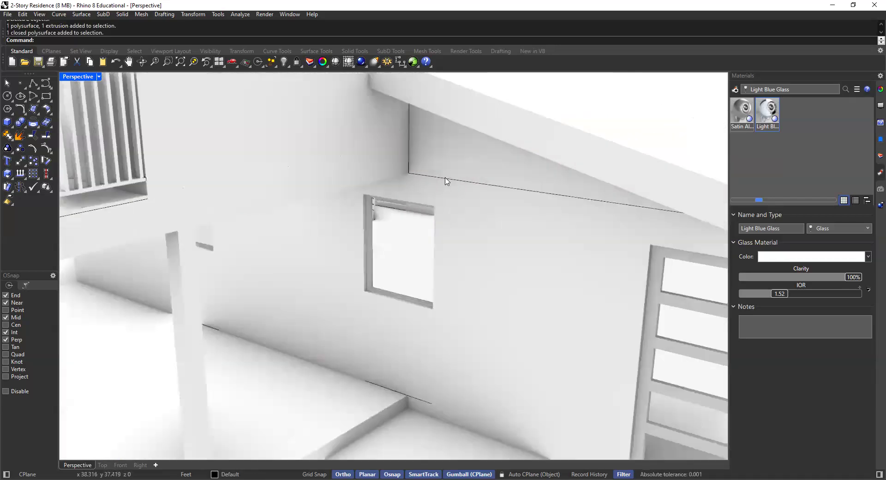
{"action": "left_click", "coordinate": [485, 202]}
{"action": "left_click", "coordinate": [483, 209]}
{"action": "scroll", "coordinate": [502, 178], "scroll_direction": "down", "scroll_amount": 2}
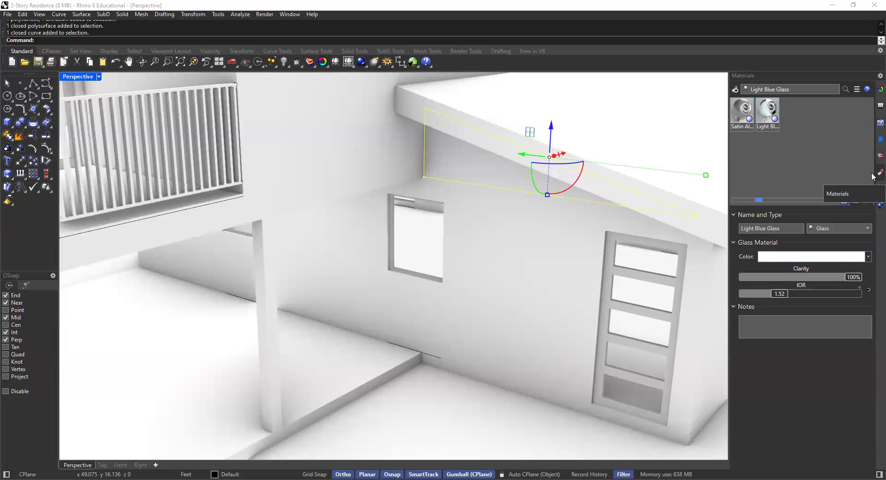
{"action": "left_click", "coordinate": [880, 122]}
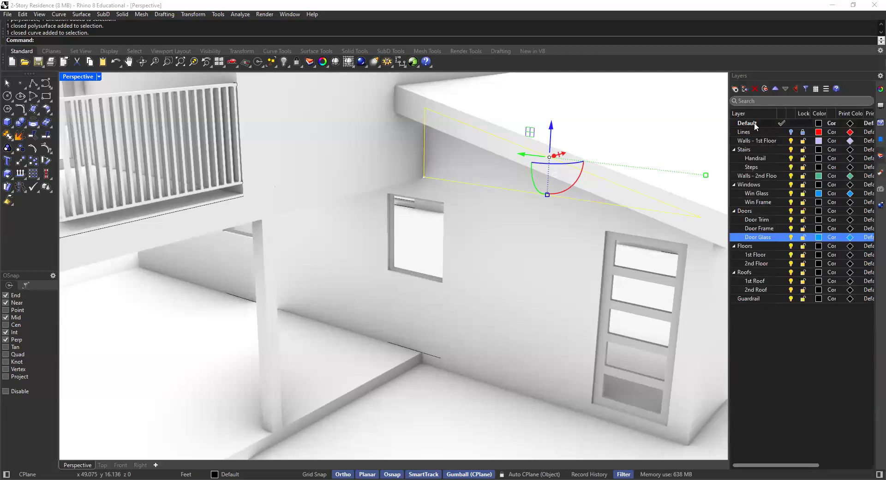
{"action": "right_click", "coordinate": [761, 131]}
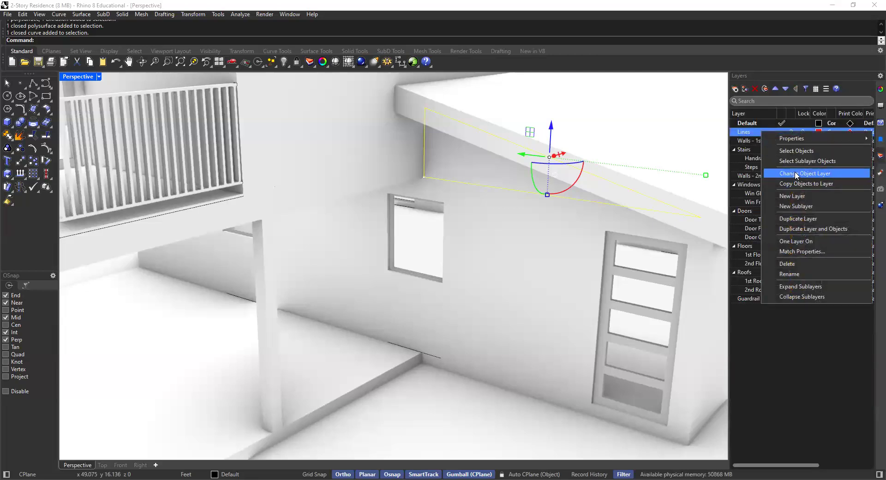
{"action": "left_click", "coordinate": [805, 173]}
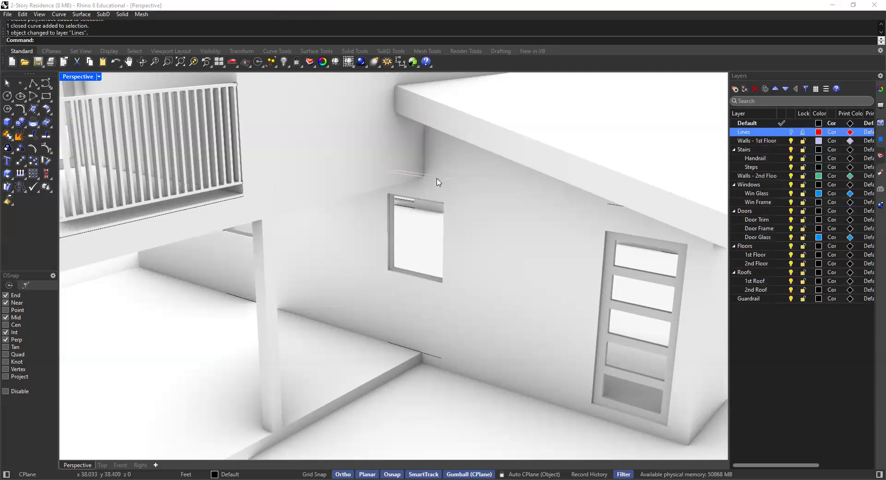
{"action": "left_click", "coordinate": [489, 209]}
{"action": "left_click", "coordinate": [489, 203]}
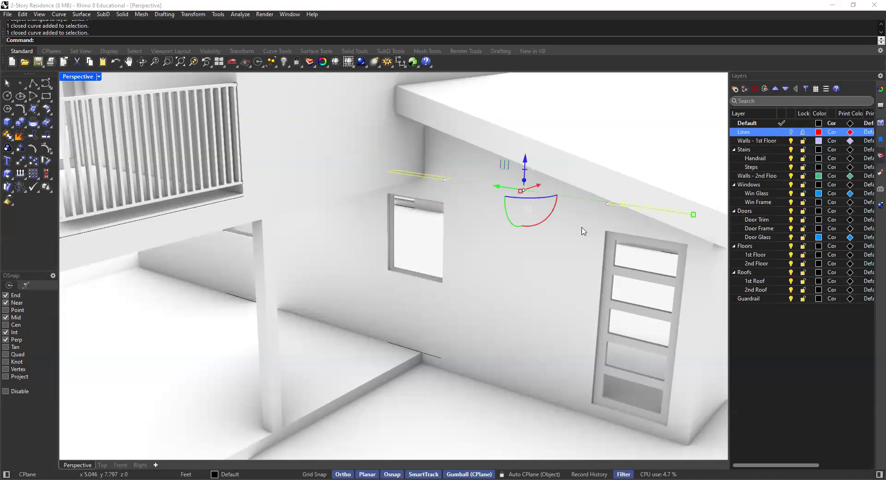
{"action": "left_click", "coordinate": [402, 347]}
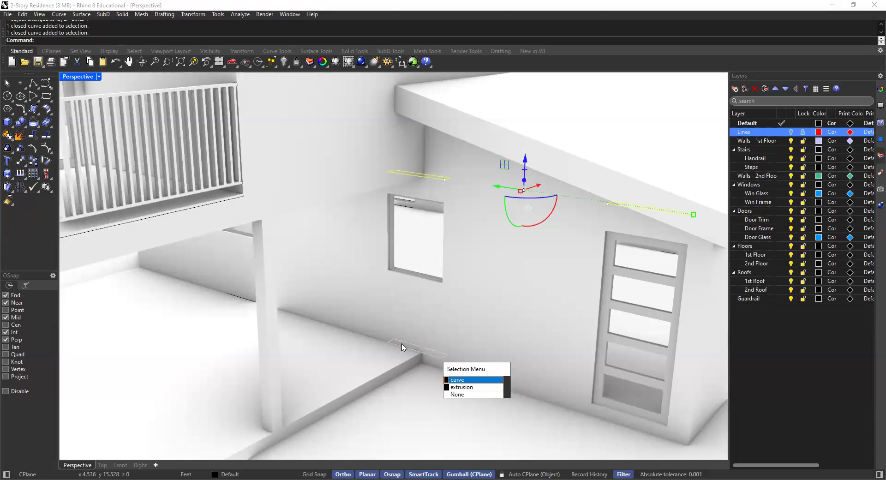
{"action": "left_click", "coordinate": [262, 318]}
{"action": "key", "text": "Return"}
{"action": "right_click", "coordinate": [774, 132]}
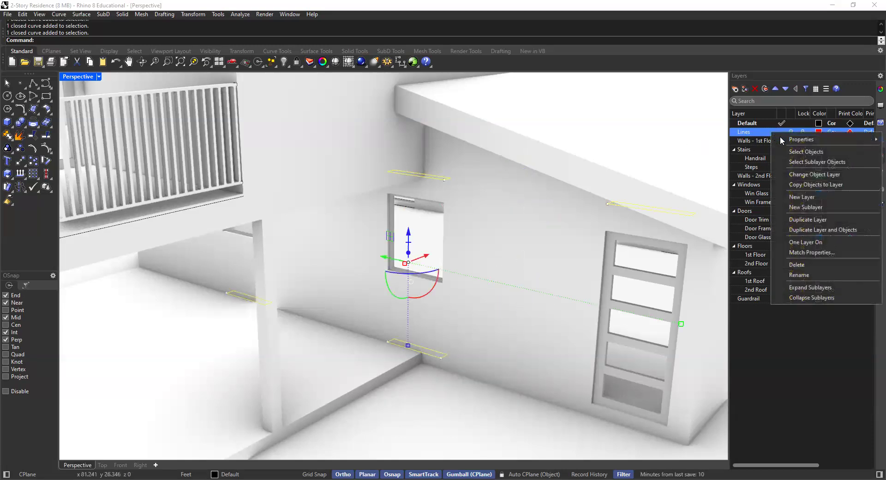
{"action": "left_click", "coordinate": [795, 153]}
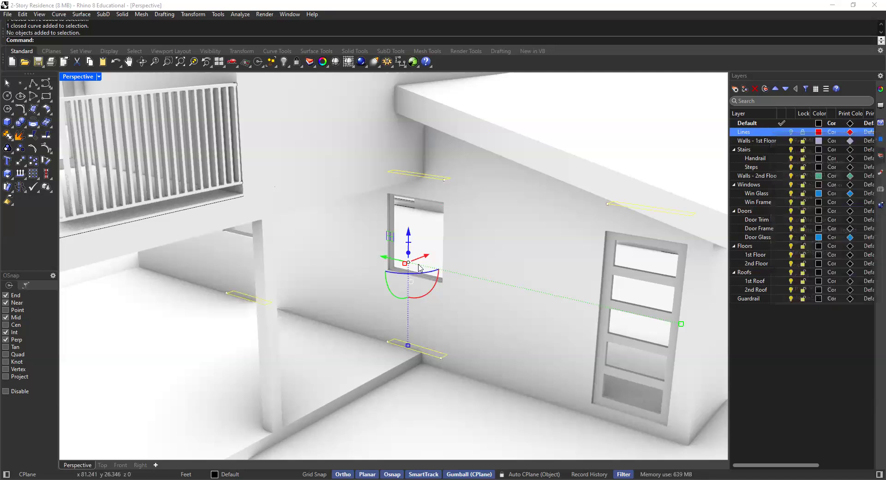
{"action": "key", "text": "Escape"}
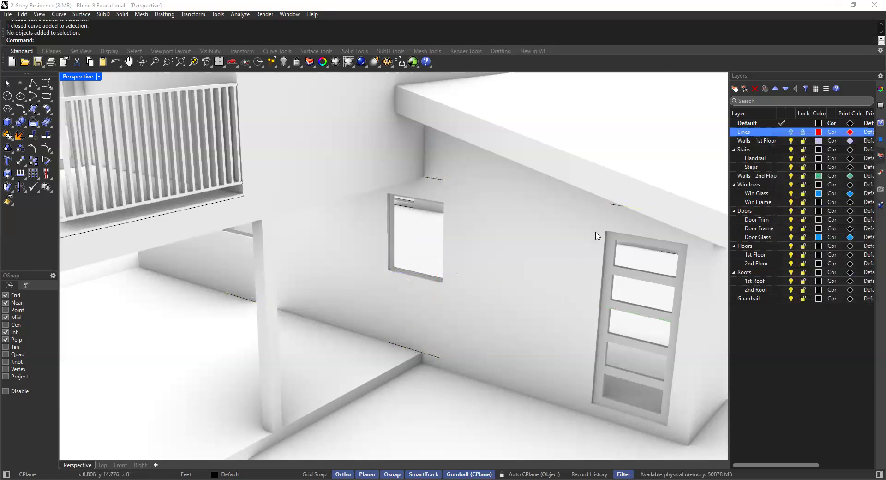
- Move the four leftover closed curves above and below the openings of the first-floor side wall to the Lines layer
{"action": "left_click", "coordinate": [609, 204]}
{"action": "left_click", "coordinate": [442, 179], "text": "shift"}
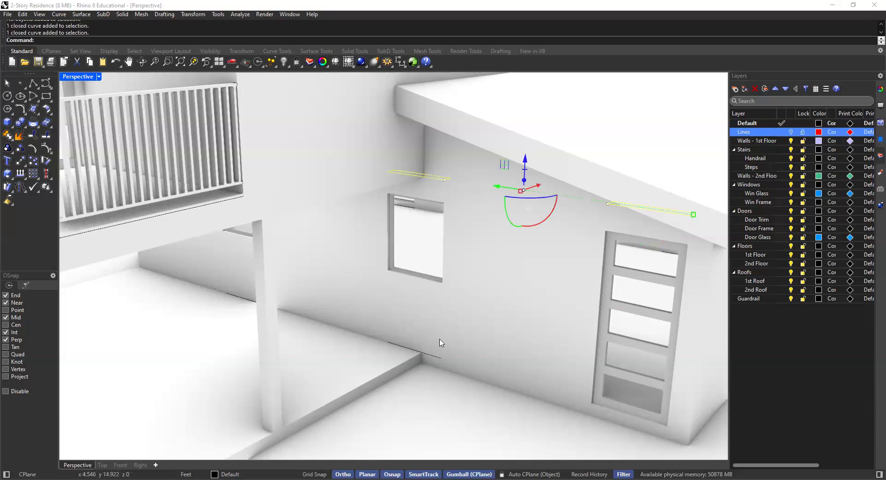
{"action": "left_click", "coordinate": [436, 358], "text": "shift"}
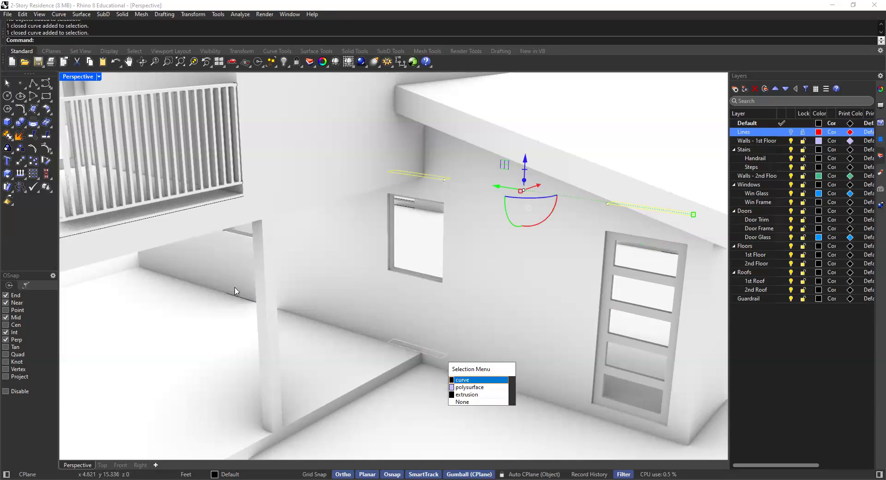
{"action": "key", "text": "Return"}
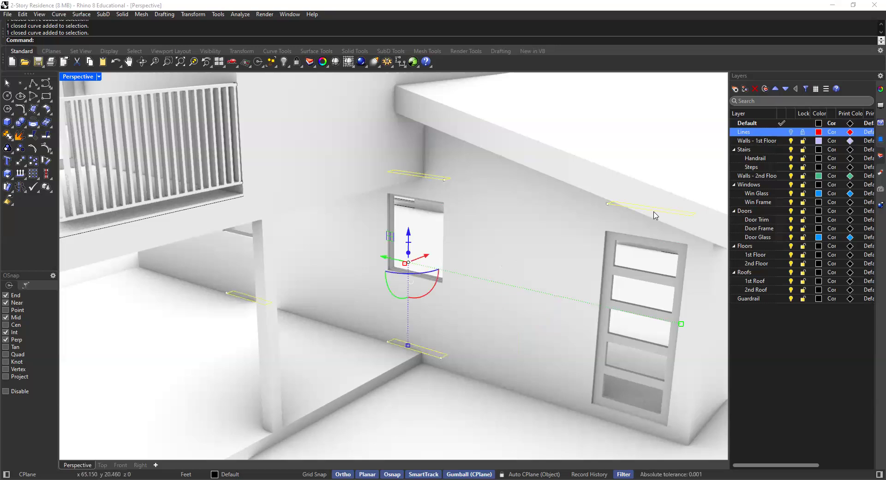
{"action": "right_click", "coordinate": [754, 133]}
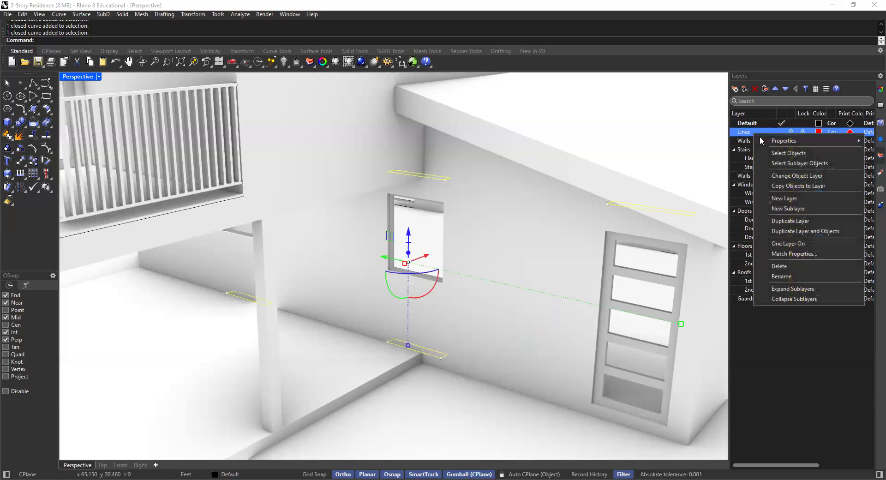
{"action": "left_click", "coordinate": [787, 176]}
- Move the leftover closed curve at the base of the first-floor end wall, below its window, to the Lines layer
{"action": "scroll", "coordinate": [505, 231], "scroll_direction": "down", "scroll_amount": 5}
{"action": "scroll", "coordinate": [528, 257], "scroll_direction": "up", "scroll_amount": 8}
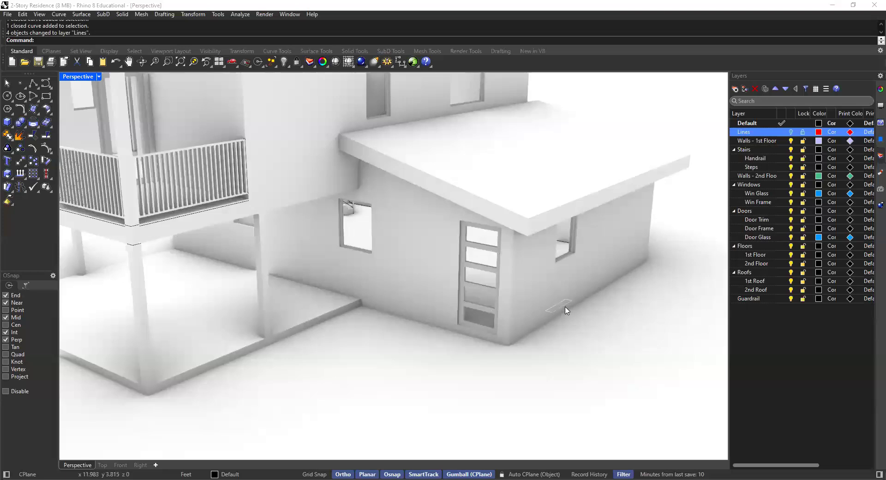
{"action": "left_click", "coordinate": [566, 309]}
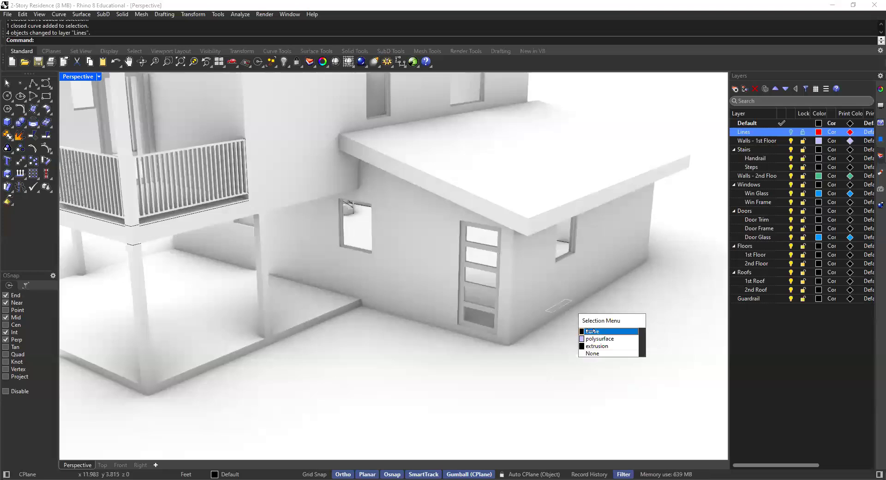
{"action": "right_click", "coordinate": [770, 134]}
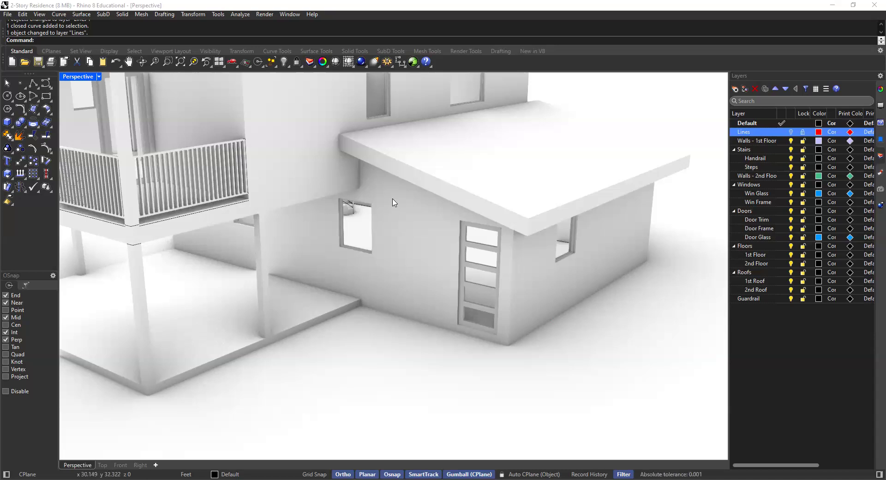
{"action": "right_click_drag", "start_coordinate": [411, 202], "coordinate": [443, 245]}
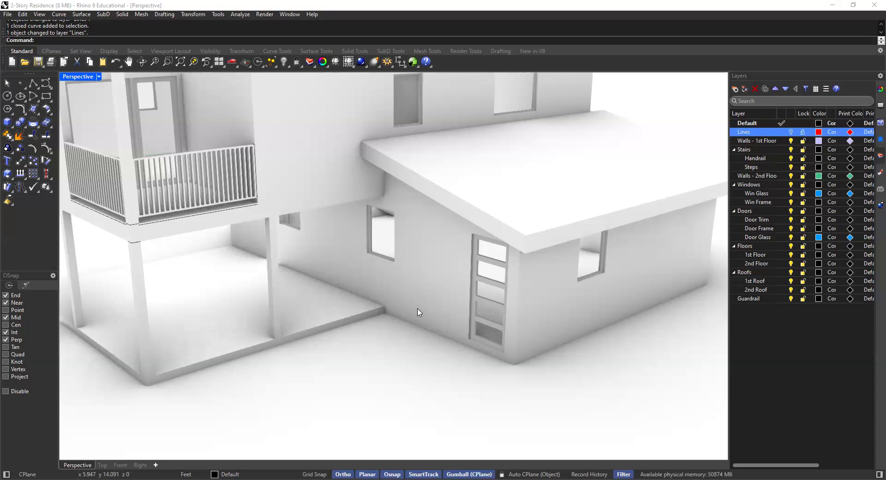
{"action": "left_click", "coordinate": [437, 261]}
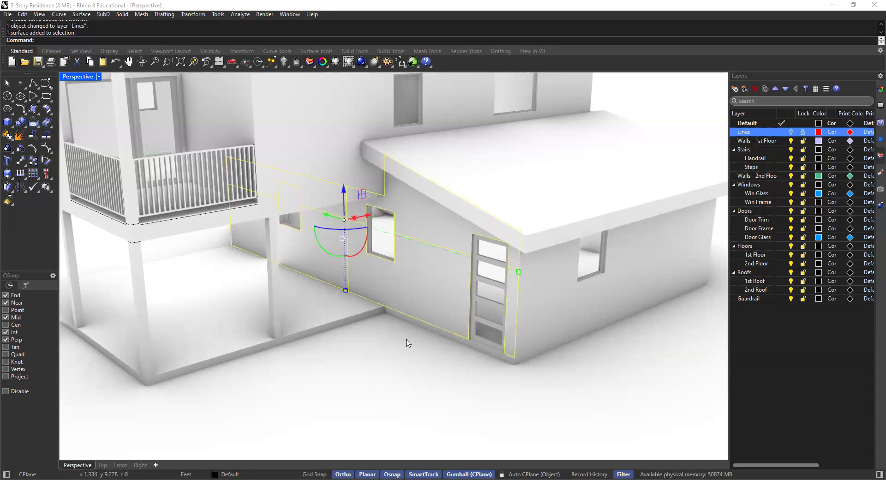
{"action": "scroll", "coordinate": [419, 307], "scroll_direction": "down", "scroll_amount": 5}
{"action": "right_click_drag", "start_coordinate": [428, 325], "coordinate": [466, 298]}
{"action": "key", "text": "Escape"}
{"action": "left_click", "coordinate": [342, 222]}
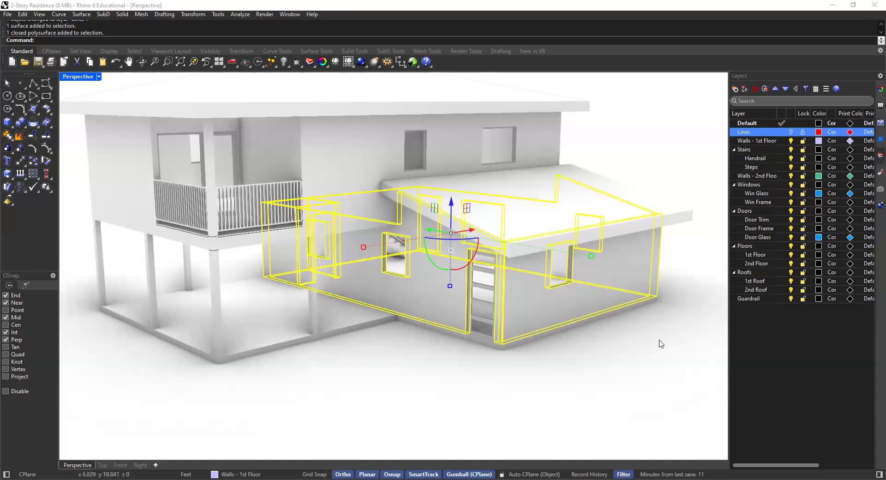
{"action": "left_click", "coordinate": [802, 334]}
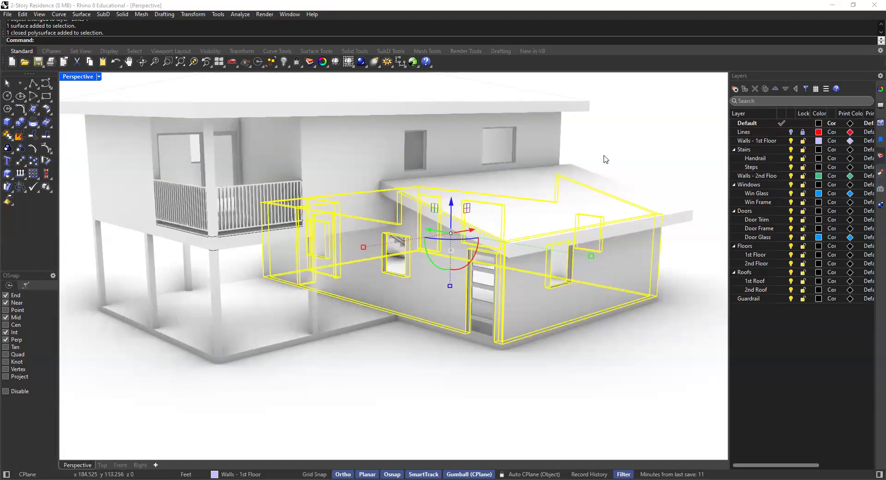
{"action": "key", "text": "Escape"}
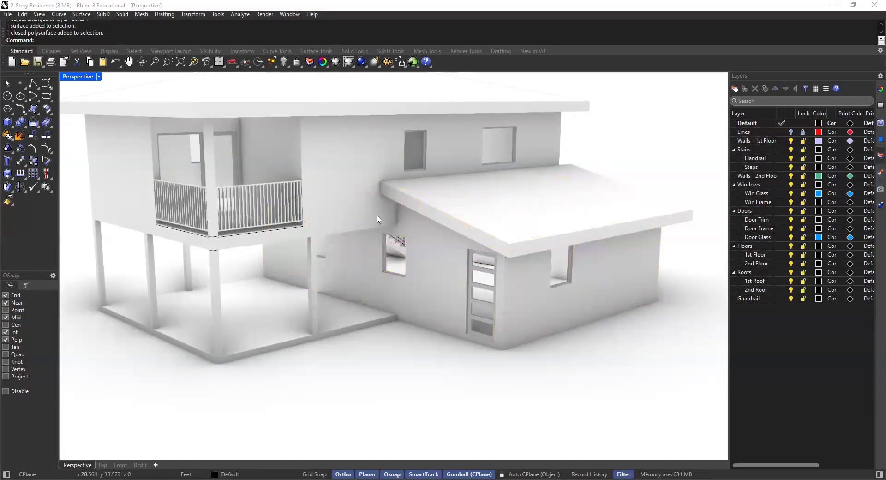
- Import Sea Salt Eggshell Paint from the material library's Paint > Eggshell folder and review its colour, accepting it as is
{"action": "left_click", "coordinate": [872, 174]}
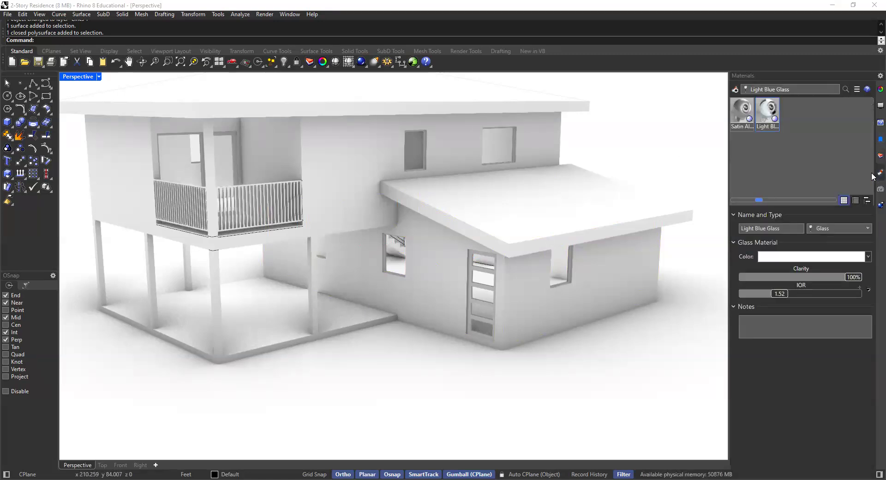
{"action": "left_click", "coordinate": [735, 89]}
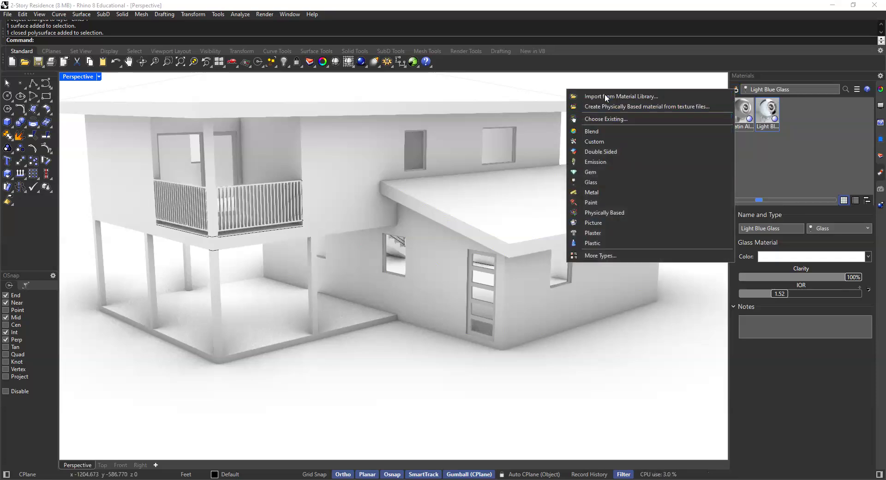
{"action": "left_click", "coordinate": [576, 122]}
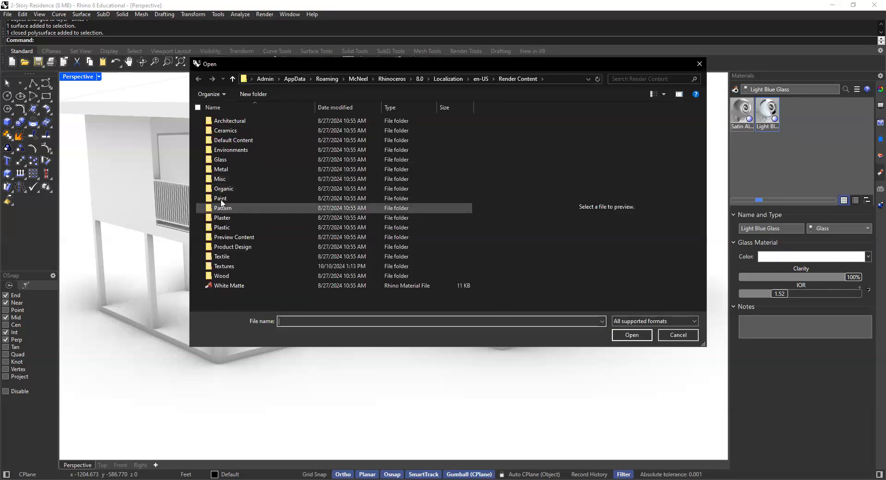
{"action": "double_click", "coordinate": [220, 199]}
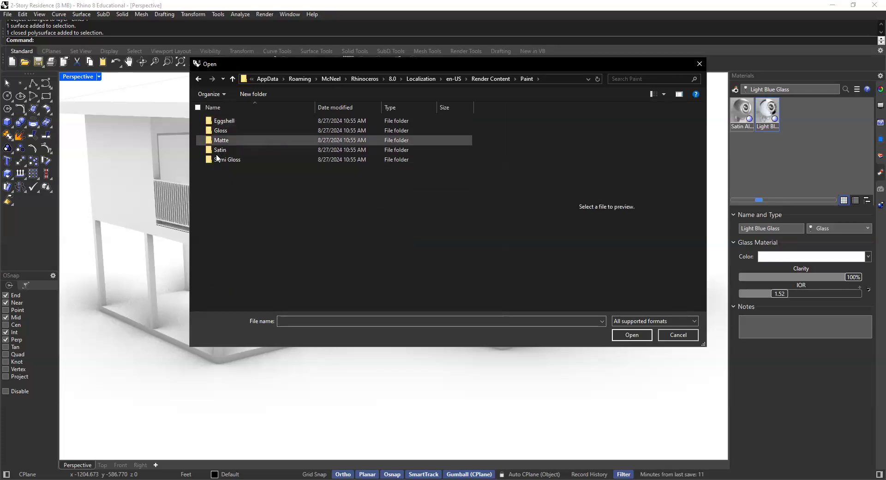
{"action": "double_click", "coordinate": [225, 120]}
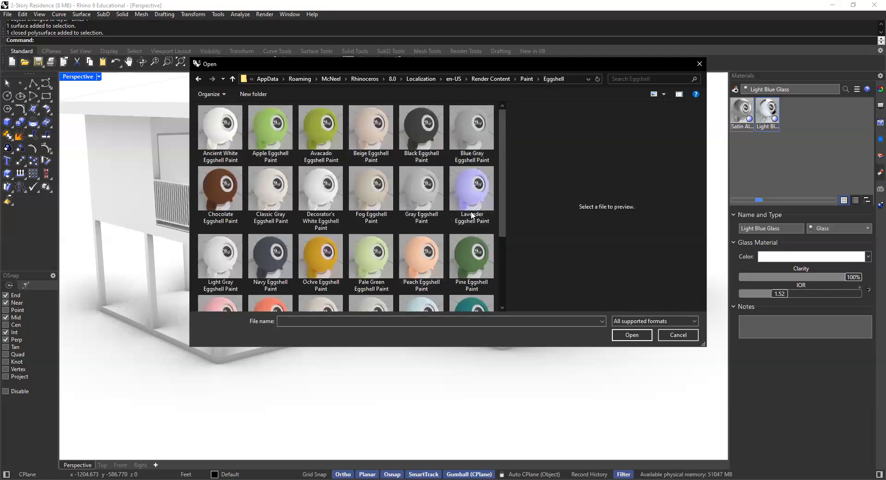
{"action": "scroll", "coordinate": [391, 227], "scroll_direction": "down", "scroll_amount": 2}
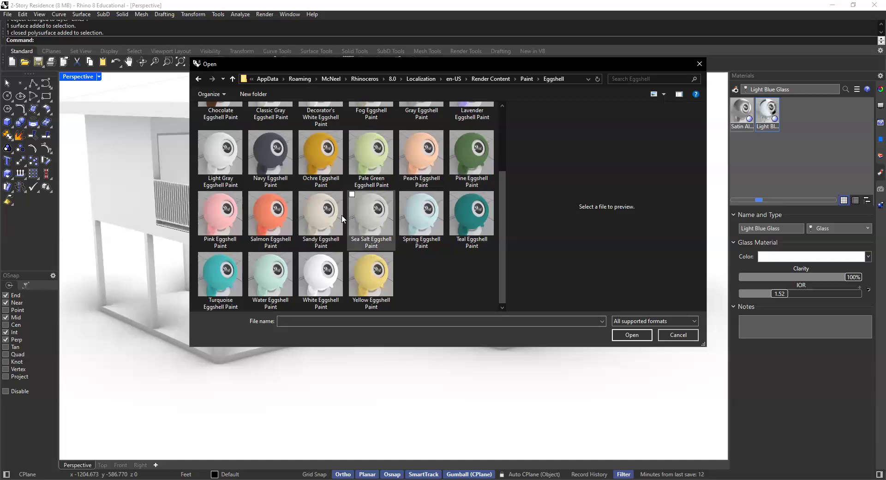
{"action": "left_click", "coordinate": [373, 222]}
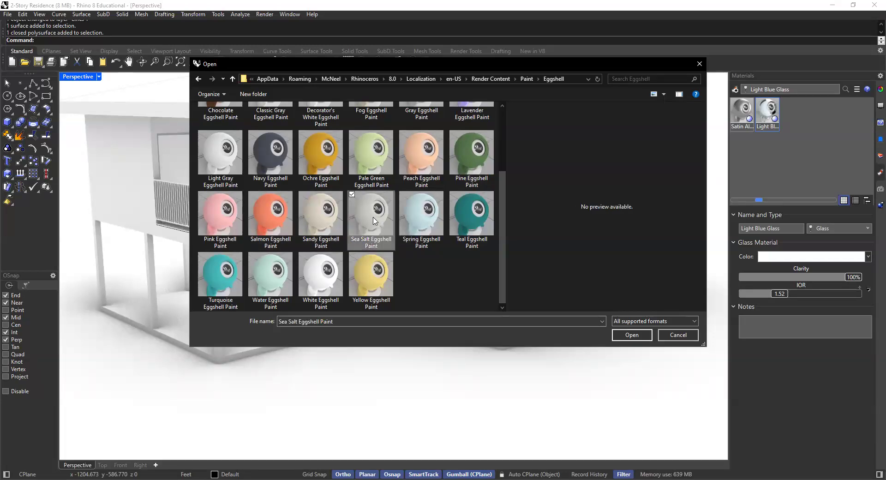
{"action": "left_click", "coordinate": [631, 335]}
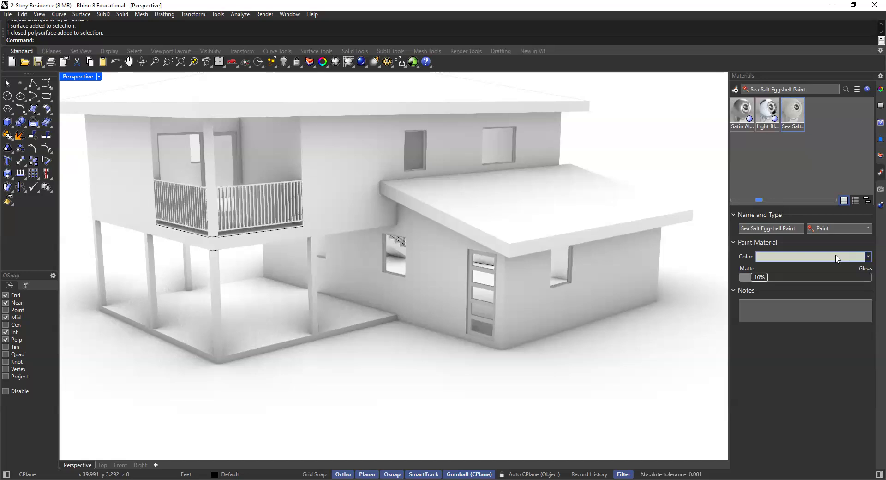
{"action": "left_click", "coordinate": [853, 260]}
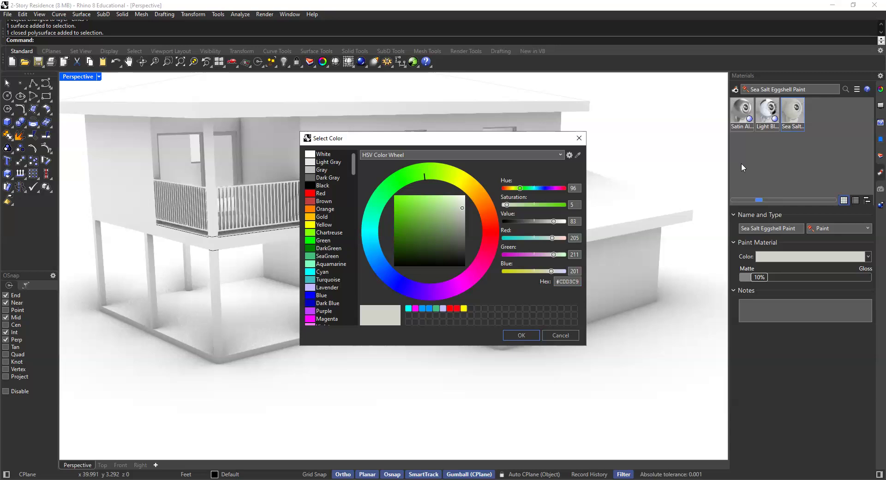
{"action": "left_click", "coordinate": [520, 334]}
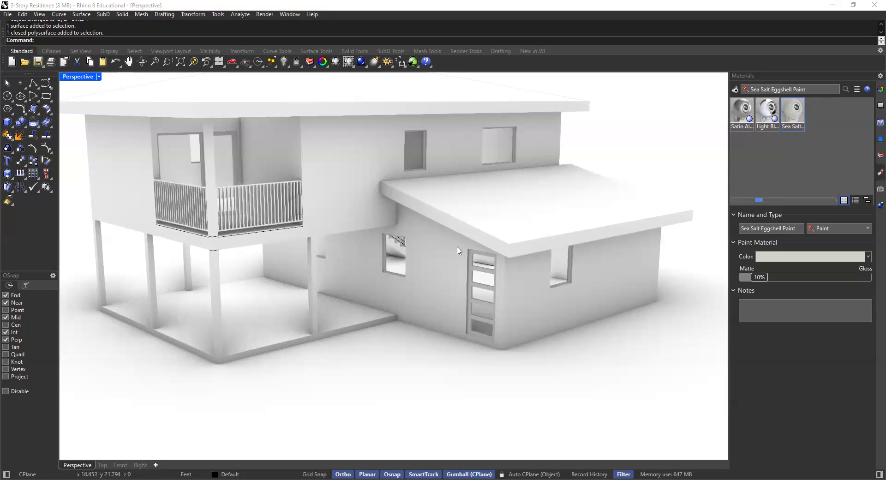
- Assign the Sea Salt Eggshell Paint material to the individual exterior wall faces of the first and second floors on this side of the house
{"action": "left_click", "coordinate": [443, 255]}
{"action": "left_click", "coordinate": [528, 307], "text": "shift"}
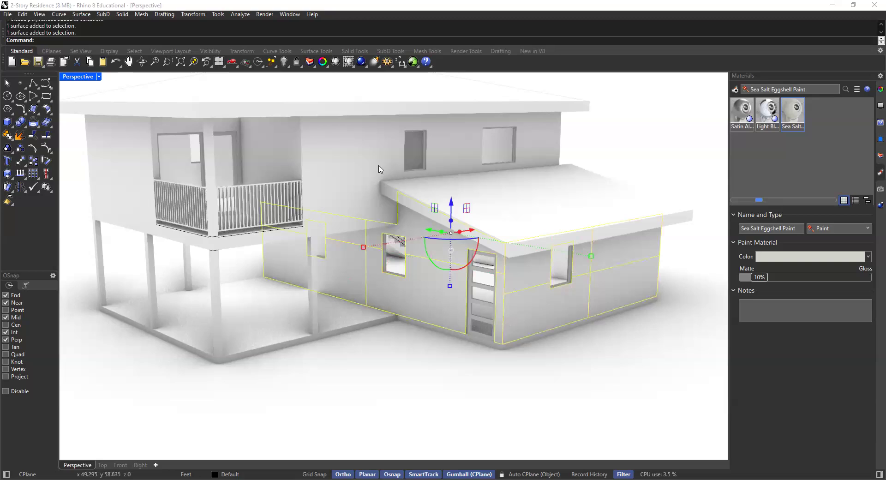
{"action": "left_click", "coordinate": [360, 162], "text": "shift"}
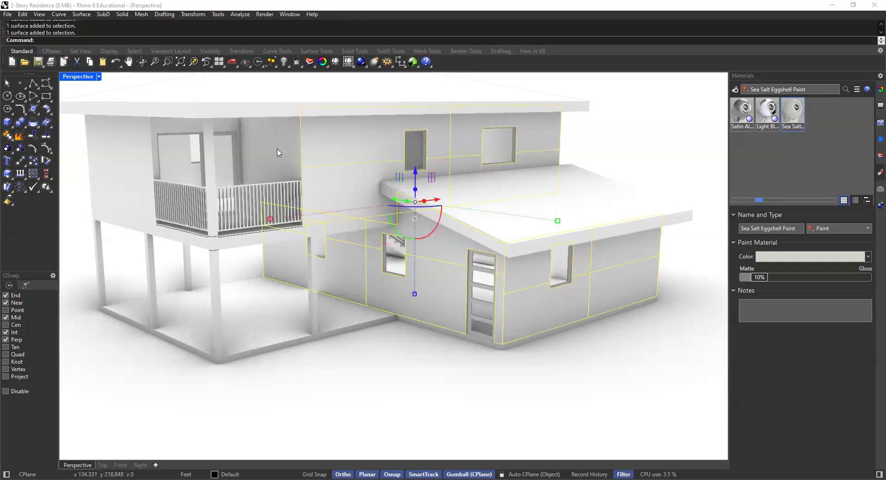
{"action": "left_click", "coordinate": [140, 138], "text": "shift"}
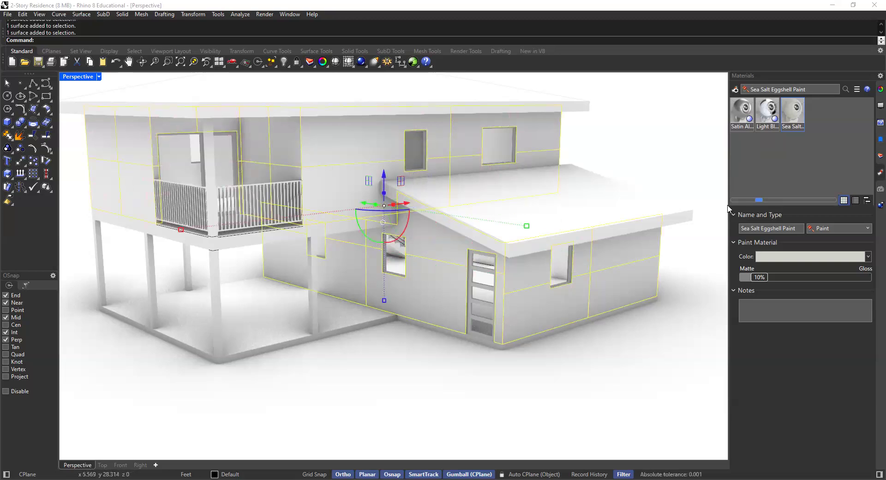
{"action": "right_click", "coordinate": [791, 111]}
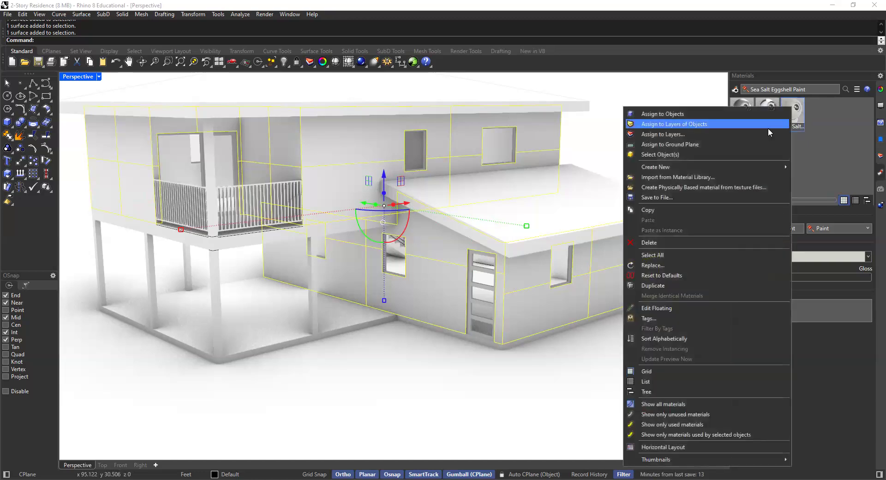
{"action": "left_click", "coordinate": [664, 114]}
{"action": "key", "text": "Escape"}
- Assign Sea Salt Eggshell Paint to the second-floor slab's edge faces running from the balcony corner toward the lower roof
{"action": "scroll", "coordinate": [430, 238], "scroll_direction": "down", "scroll_amount": 5}
{"action": "right_click_drag", "start_coordinate": [429, 238], "coordinate": [471, 223]}
{"action": "scroll", "coordinate": [512, 244], "scroll_direction": "up", "scroll_amount": 5}
{"action": "scroll", "coordinate": [504, 228], "scroll_direction": "up", "scroll_amount": 3}
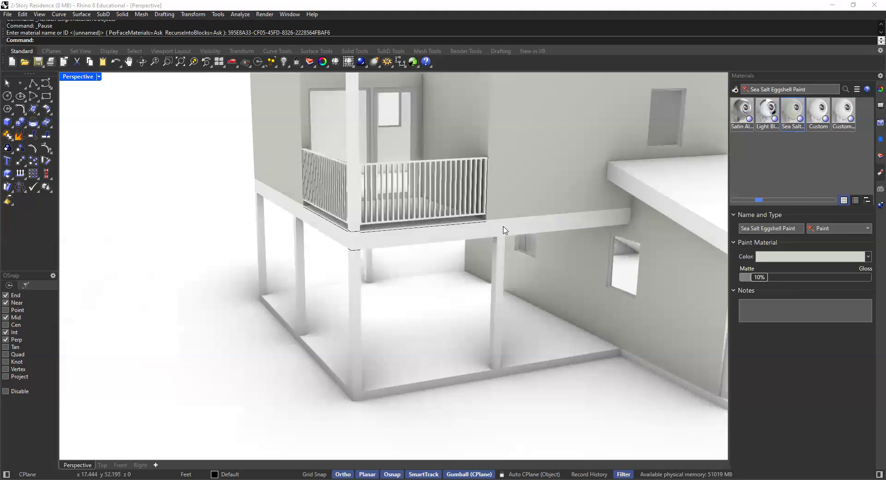
{"action": "left_click", "coordinate": [499, 231], "text": "ctrl+shift"}
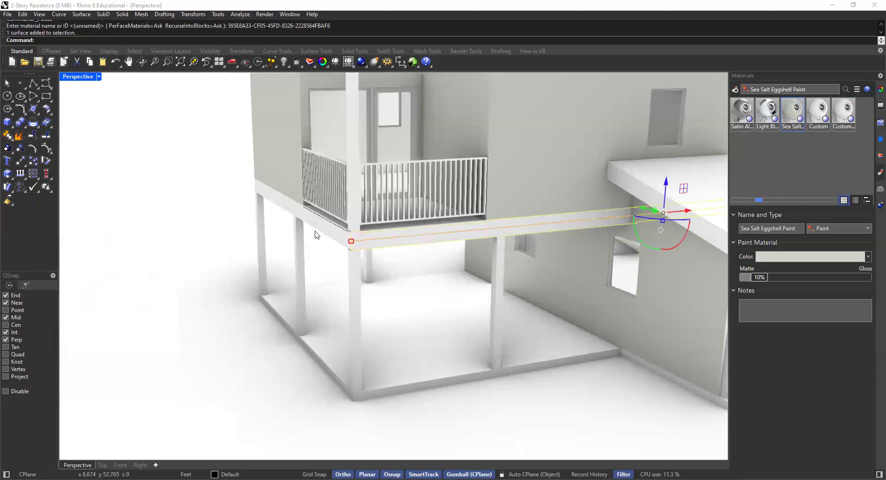
{"action": "left_click", "coordinate": [312, 222], "text": "ctrl+shift"}
{"action": "scroll", "coordinate": [319, 223], "scroll_direction": "up", "scroll_amount": 5}
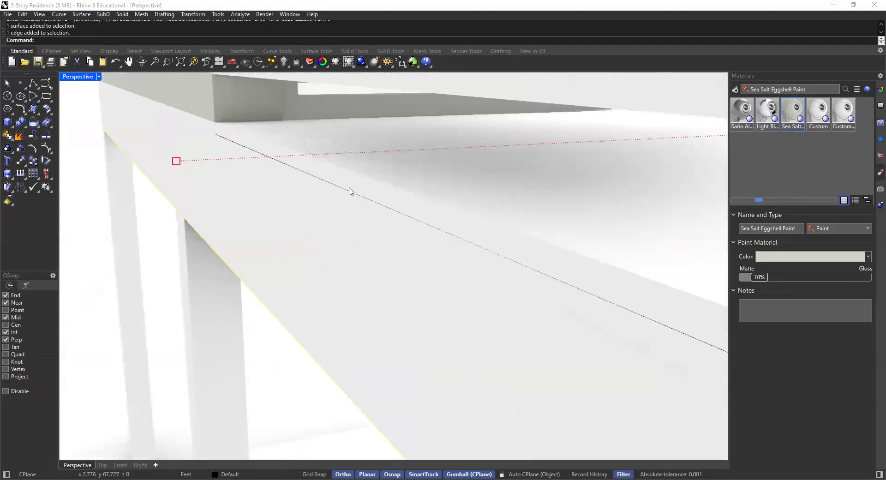
{"action": "left_click", "coordinate": [335, 186], "text": "ctrl+shift"}
{"action": "scroll", "coordinate": [335, 186], "scroll_direction": "down", "scroll_amount": 4}
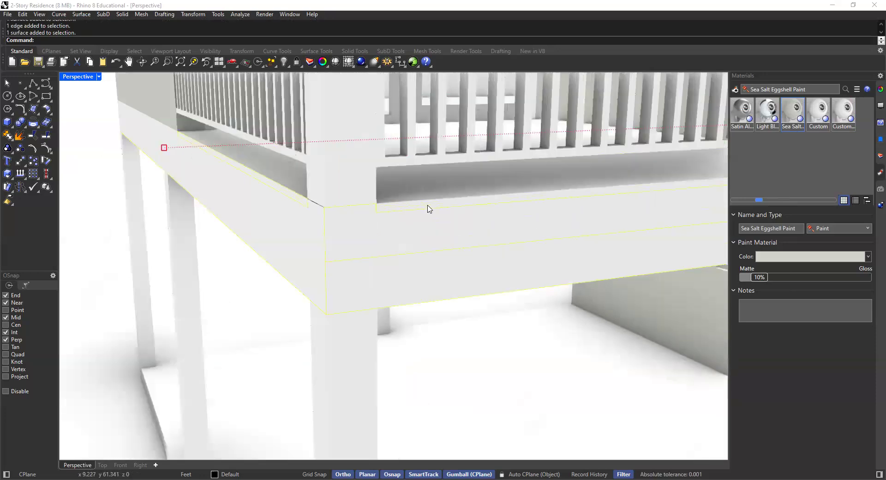
{"action": "left_click", "coordinate": [428, 209], "text": "ctrl+shift"}
{"action": "scroll", "coordinate": [428, 209], "scroll_direction": "down", "scroll_amount": 4}
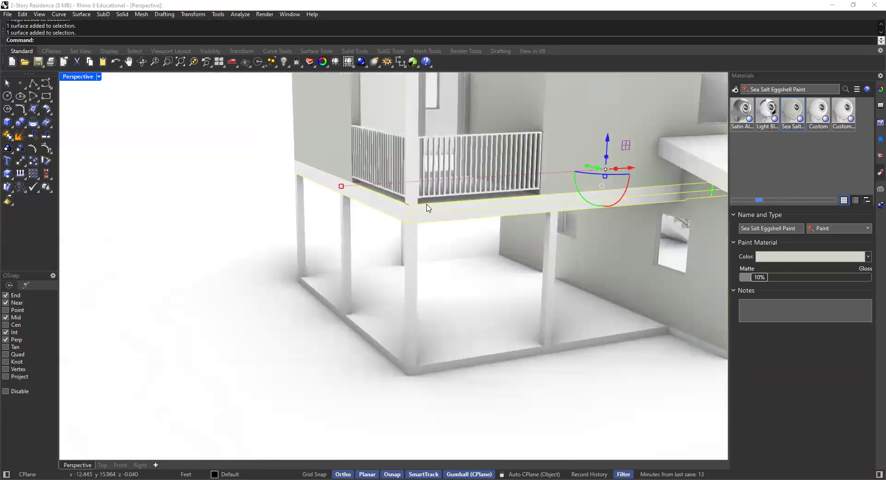
{"action": "scroll", "coordinate": [428, 209], "scroll_direction": "down", "scroll_amount": 4}
{"action": "scroll", "coordinate": [429, 209], "scroll_direction": "up", "scroll_amount": 4}
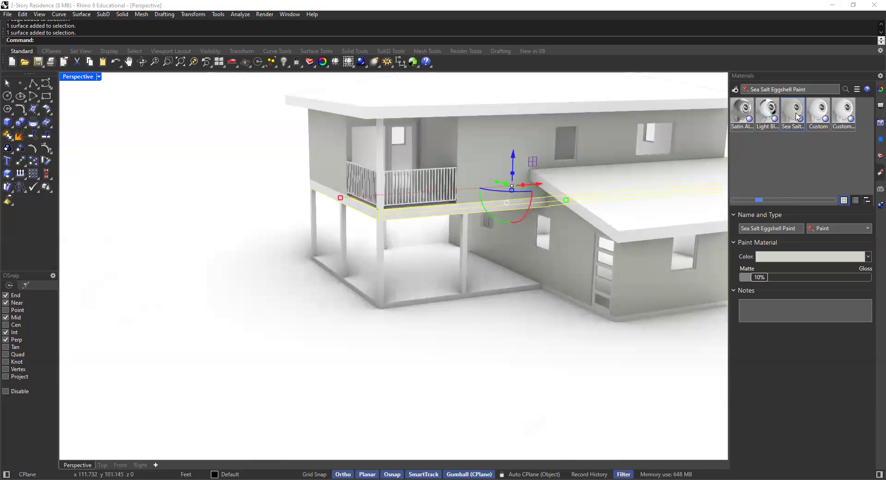
{"action": "right_click", "coordinate": [792, 112]}
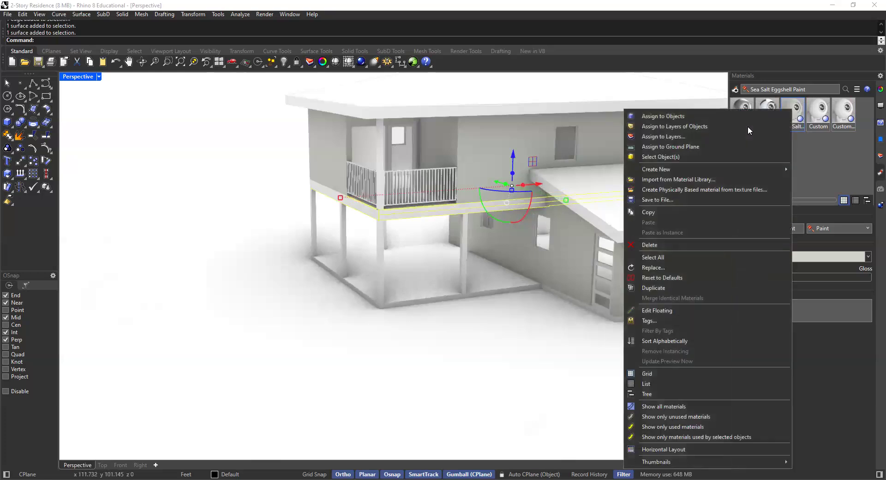
{"action": "left_click", "coordinate": [686, 116]}
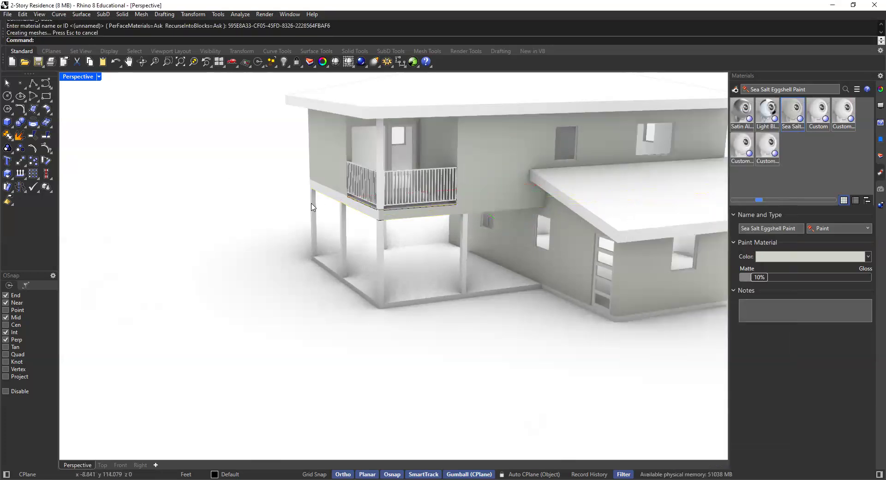
- Assign Sea Salt Eggshell Paint to the second-floor slab's remaining edge face, on the end side of the balcony corner
{"action": "scroll", "coordinate": [351, 215], "scroll_direction": "up", "scroll_amount": 4}
{"action": "scroll", "coordinate": [384, 210], "scroll_direction": "up", "scroll_amount": 2}
{"action": "left_click", "coordinate": [383, 215]}
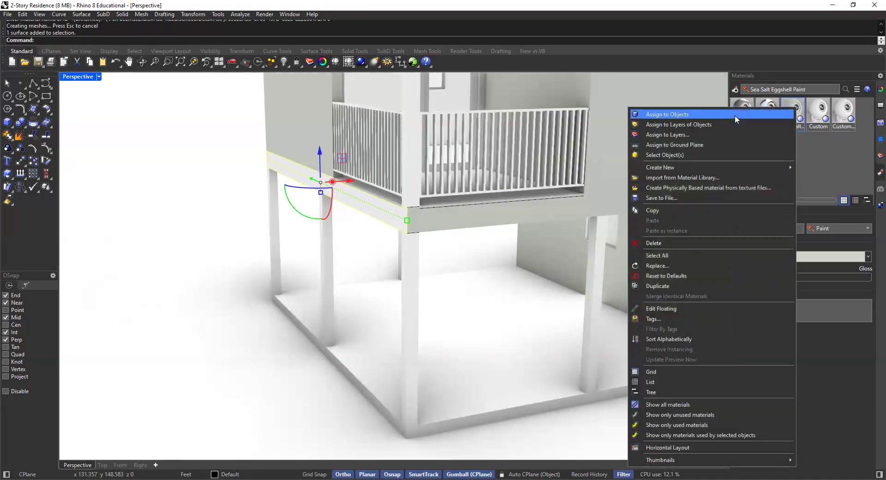
{"action": "left_click", "coordinate": [735, 115]}
{"action": "scroll", "coordinate": [173, 108], "scroll_direction": "up", "scroll_amount": 2}
{"action": "key", "text": "Escape"}
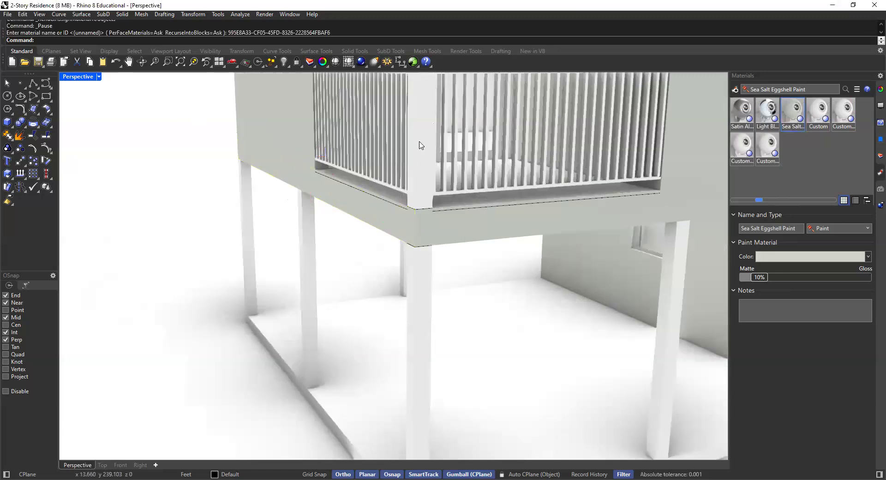
- Examine the balcony corner post, the slab edge beneath it and the adjoining second-floor walls for paint coverage
{"action": "left_click", "coordinate": [419, 156]}
{"action": "scroll", "coordinate": [452, 215], "scroll_direction": "up", "scroll_amount": 5}
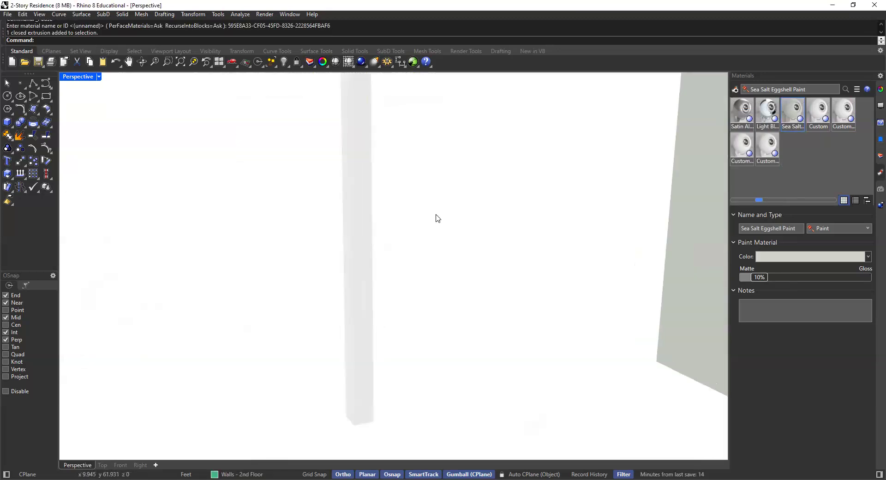
{"action": "scroll", "coordinate": [376, 246], "scroll_direction": "down", "scroll_amount": 6}
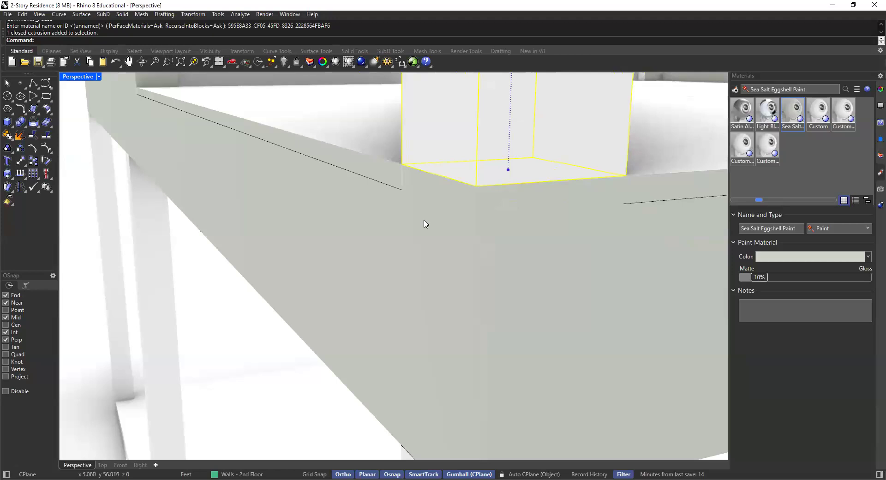
{"action": "scroll", "coordinate": [531, 206], "scroll_direction": "up", "scroll_amount": 4}
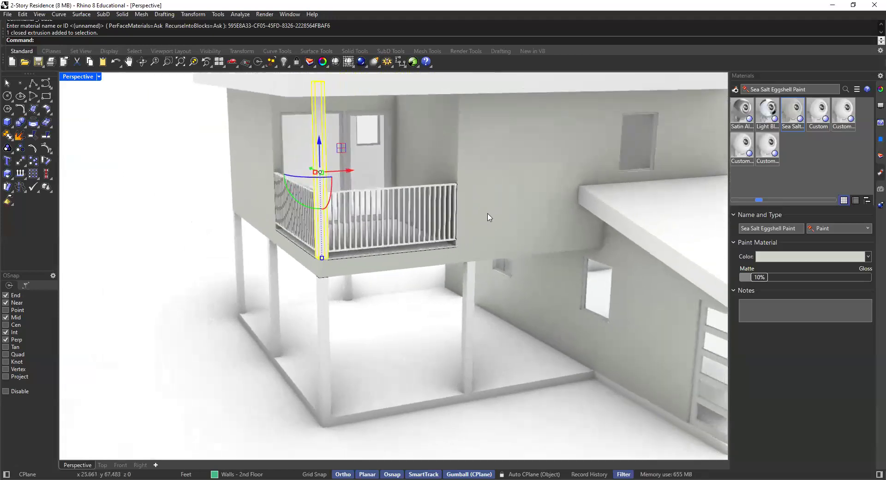
{"action": "scroll", "coordinate": [500, 206], "scroll_direction": "down", "scroll_amount": 5}
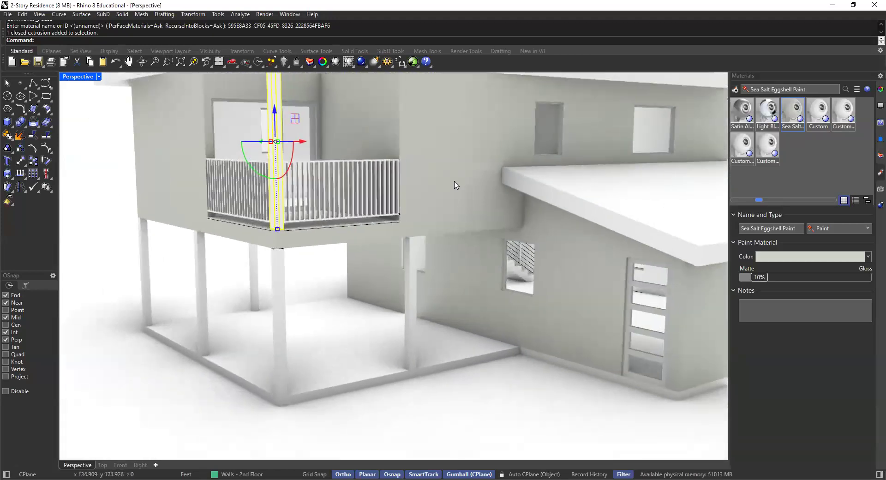
{"action": "left_click", "coordinate": [458, 185]}
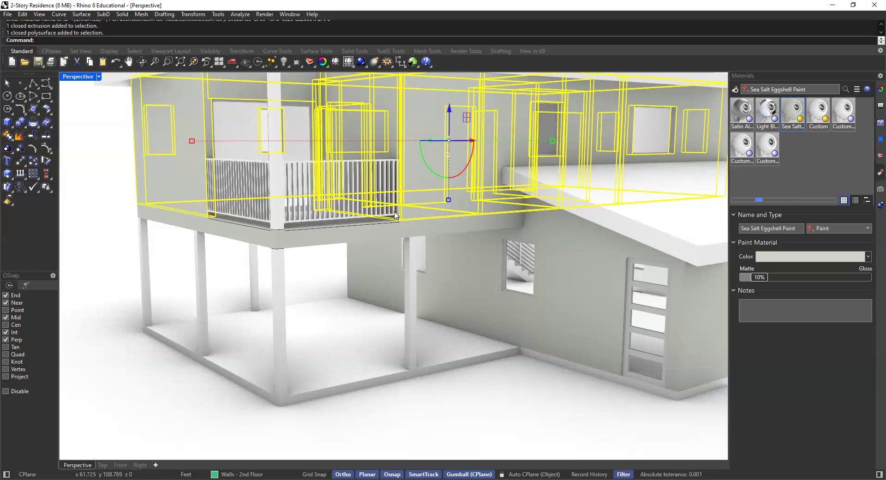
{"action": "left_click", "coordinate": [110, 181]}
{"action": "scroll", "coordinate": [434, 146], "scroll_direction": "down", "scroll_amount": 5}
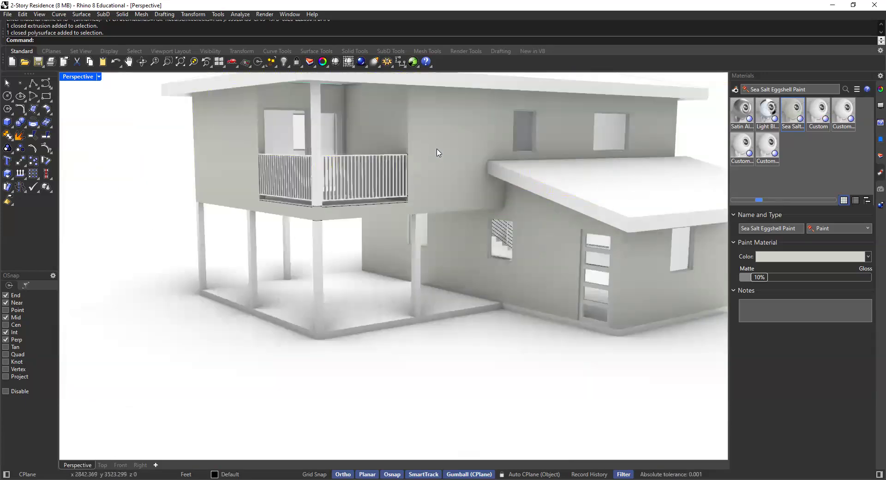
{"action": "right_click_drag", "start_coordinate": [423, 146], "coordinate": [448, 199]}
{"action": "scroll", "coordinate": [452, 130], "scroll_direction": "up", "scroll_amount": 5}
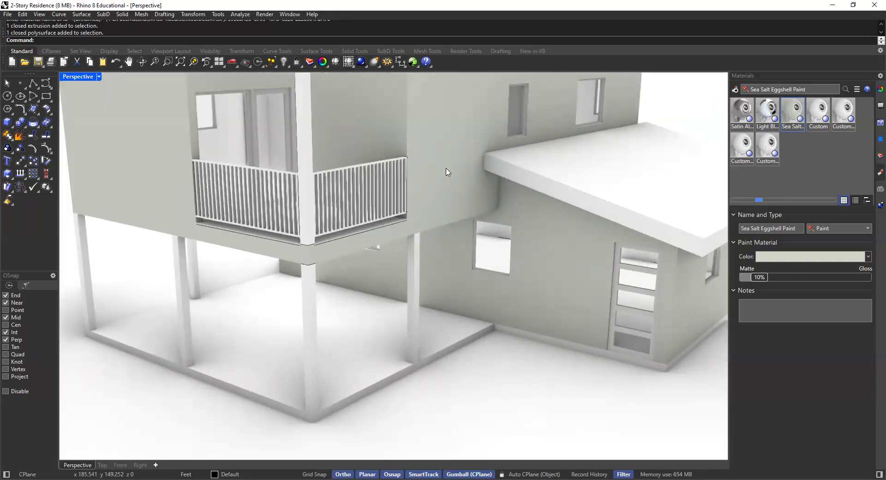
{"action": "scroll", "coordinate": [434, 229], "scroll_direction": "up", "scroll_amount": 2}
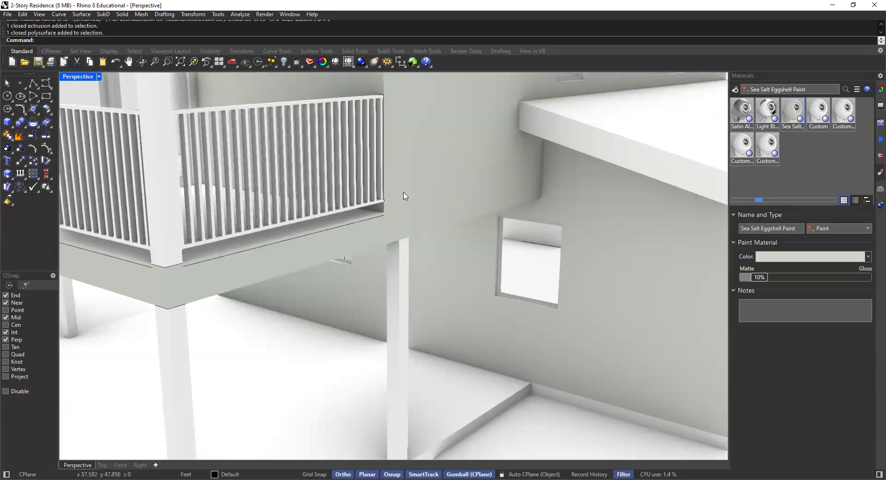
{"action": "scroll", "coordinate": [419, 199], "scroll_direction": "down", "scroll_amount": 2}
- Assign Sea Salt Eggshell Paint to the two base slab edge faces that meet at the corner by the entry door
{"action": "right_click_drag", "start_coordinate": [429, 202], "coordinate": [313, 146], "text": "shift"}
{"action": "right_click_drag", "start_coordinate": [504, 274], "coordinate": [410, 237], "text": "shift"}
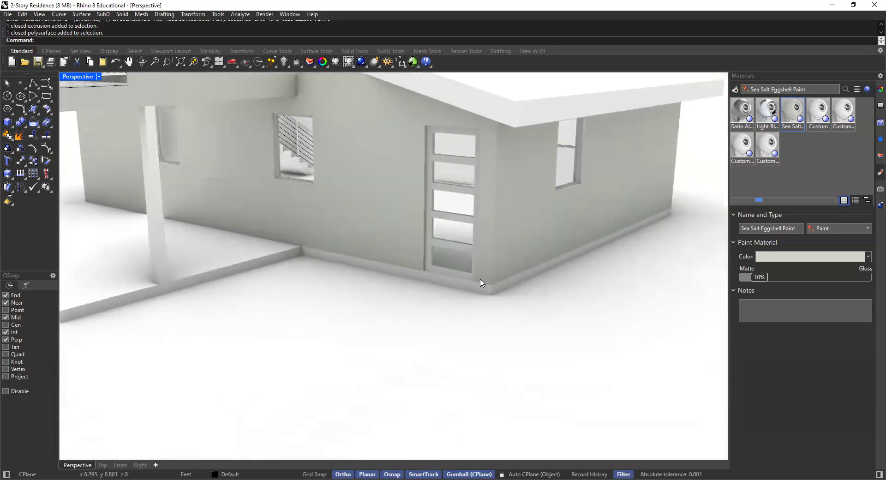
{"action": "scroll", "coordinate": [480, 282], "scroll_direction": "up", "scroll_amount": 2}
{"action": "left_click", "coordinate": [498, 294], "text": "ctrl+shift"}
{"action": "left_click", "coordinate": [499, 294], "text": "ctrl+shift"}
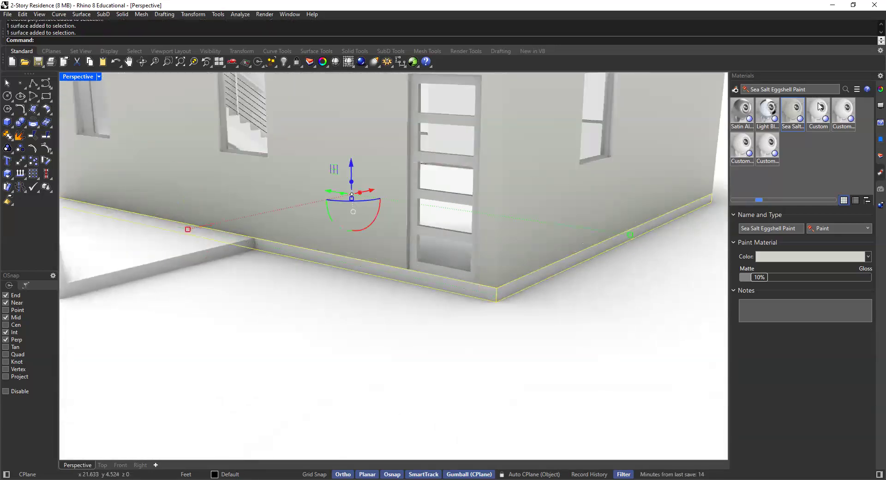
{"action": "right_click", "coordinate": [793, 111]}
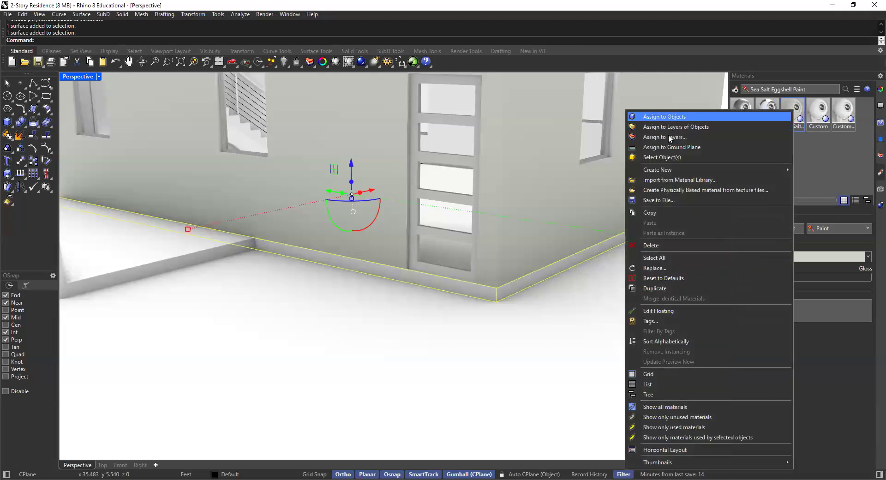
{"action": "scroll", "coordinate": [552, 293], "scroll_direction": "down", "scroll_amount": 5}
- Assign Sea Salt Eggshell Paint to the underside face of the second-floor slab above the open patio
{"action": "right_click_drag", "start_coordinate": [559, 273], "coordinate": [498, 247]}
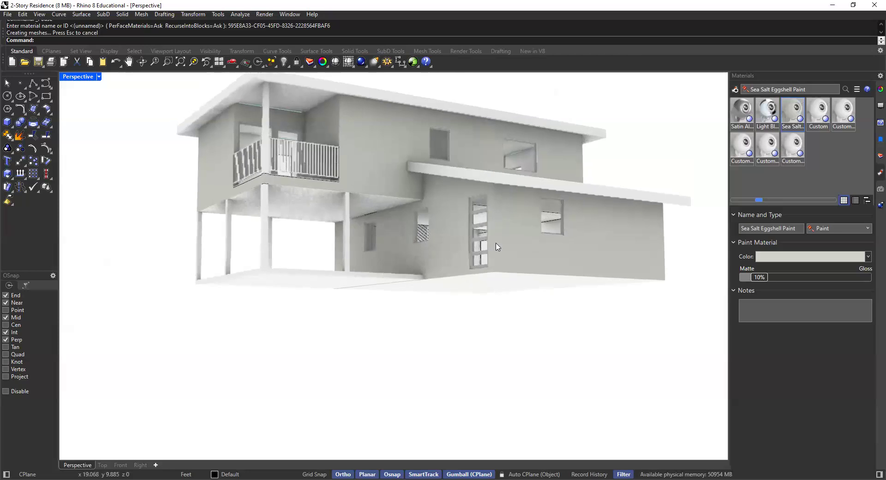
{"action": "scroll", "coordinate": [387, 201], "scroll_direction": "up", "scroll_amount": 3}
{"action": "left_click", "coordinate": [387, 203]}
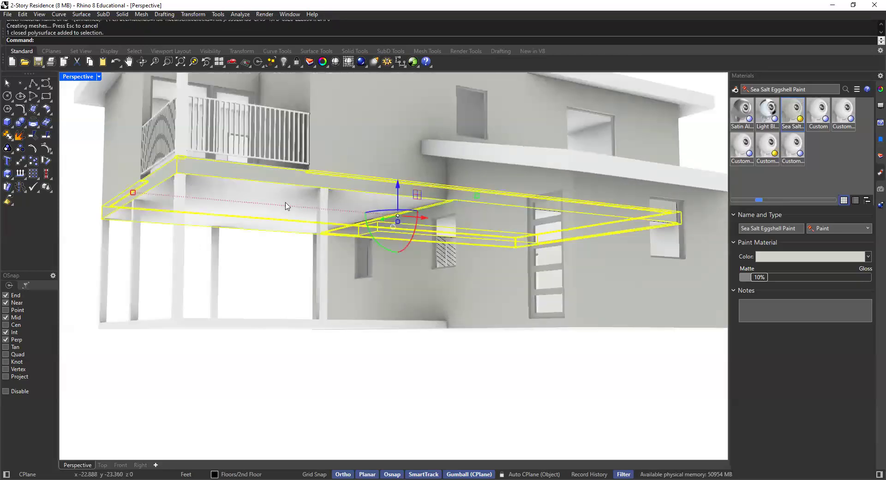
{"action": "left_click", "coordinate": [89, 139]}
{"action": "scroll", "coordinate": [276, 201], "scroll_direction": "up", "scroll_amount": 6}
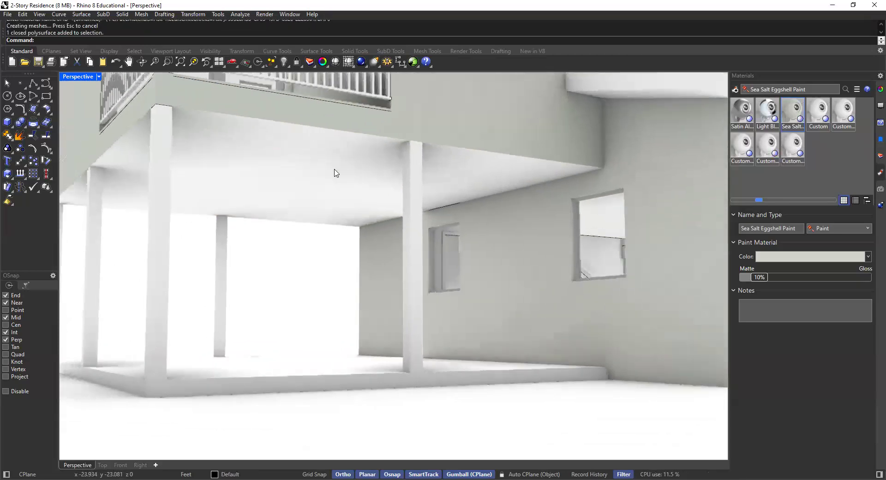
{"action": "scroll", "coordinate": [336, 172], "scroll_direction": "down", "scroll_amount": 3}
{"action": "left_click", "coordinate": [339, 184]}
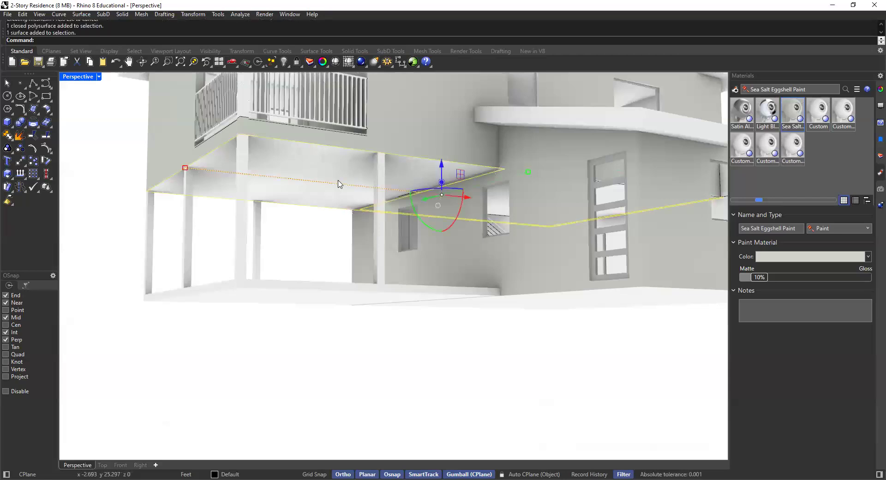
{"action": "scroll", "coordinate": [415, 182], "scroll_direction": "down", "scroll_amount": 2}
{"action": "scroll", "coordinate": [428, 178], "scroll_direction": "up", "scroll_amount": 6}
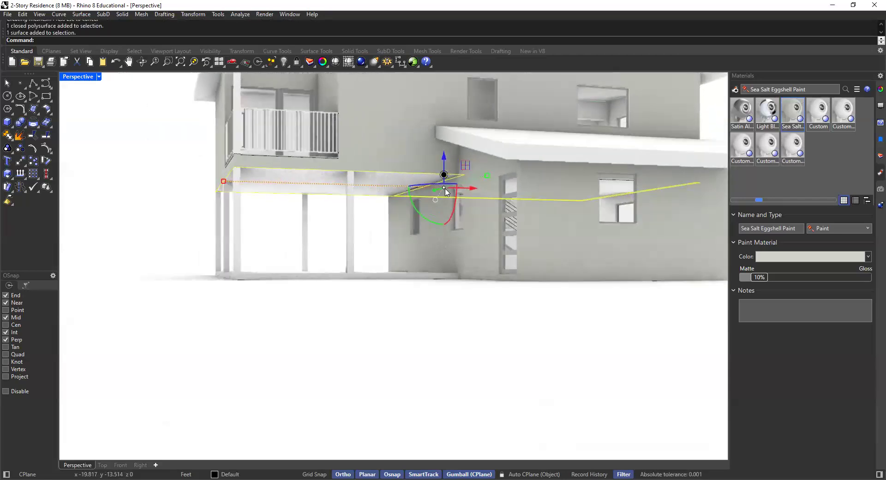
{"action": "scroll", "coordinate": [453, 186], "scroll_direction": "down", "scroll_amount": 4}
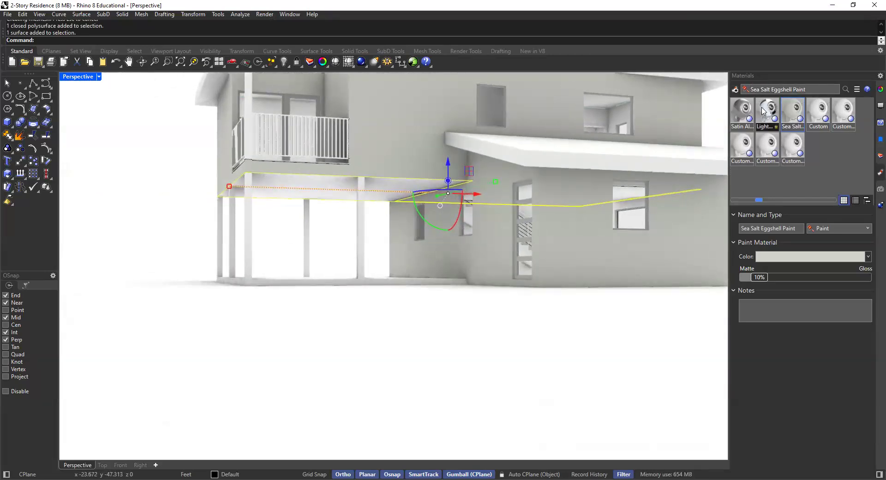
{"action": "right_click", "coordinate": [793, 112]}
{"action": "left_click", "coordinate": [720, 117]}
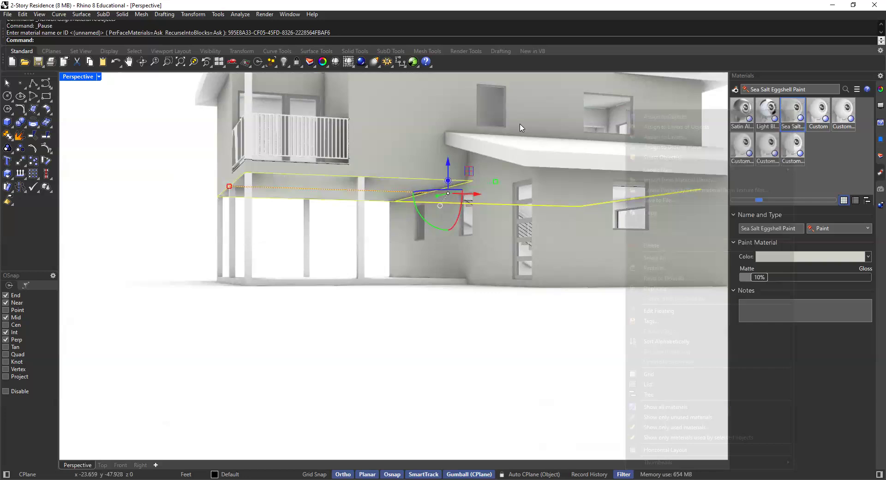
{"action": "right_click_drag", "start_coordinate": [395, 187], "coordinate": [415, 200]}
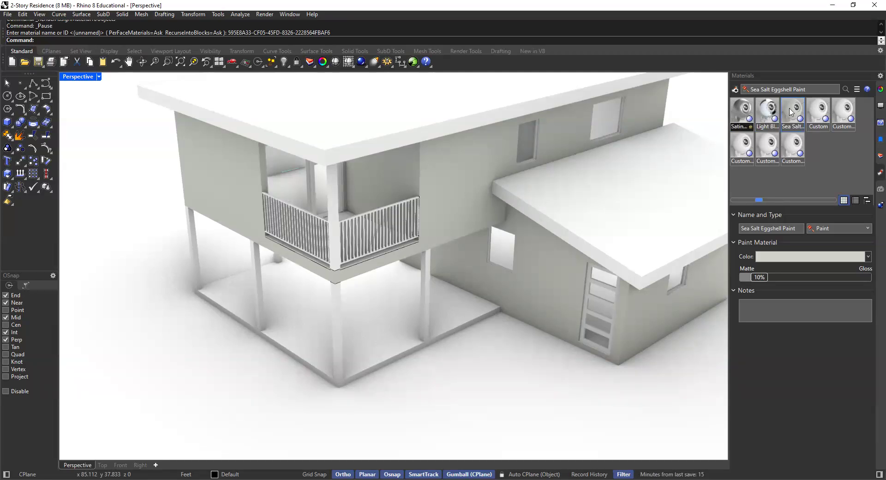
- Import the Ceramic gray material from the library's Architectural > Roof > Ceramic folder
{"action": "scroll", "coordinate": [400, 174], "scroll_direction": "down", "scroll_amount": 3}
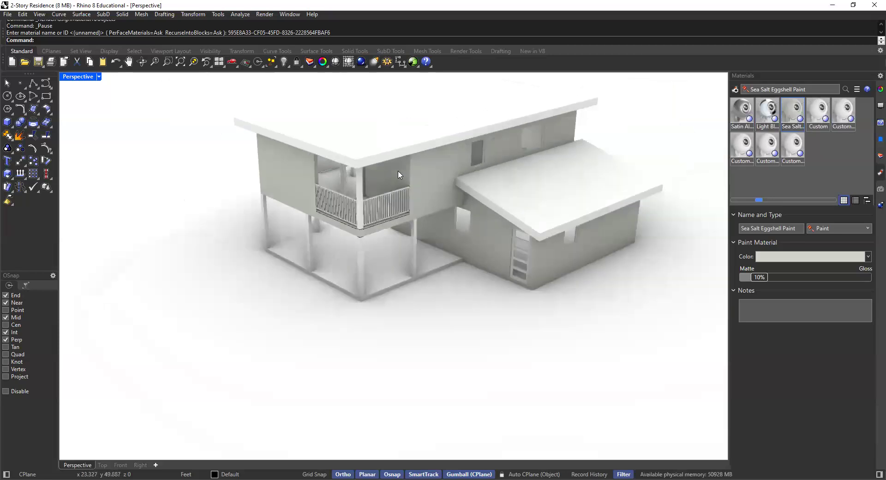
{"action": "scroll", "coordinate": [399, 174], "scroll_direction": "up", "scroll_amount": 5}
{"action": "right_click_drag", "start_coordinate": [447, 196], "coordinate": [442, 227]}
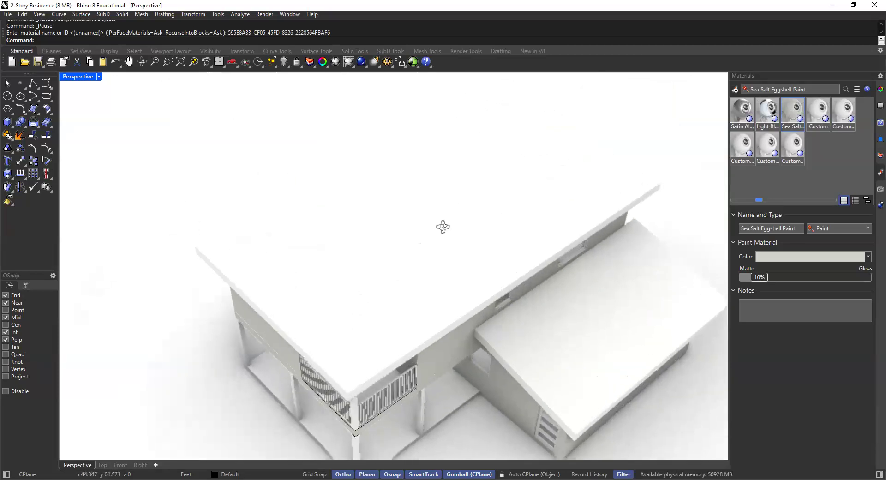
{"action": "left_click", "coordinate": [382, 179]}
{"action": "key", "text": "Escape"}
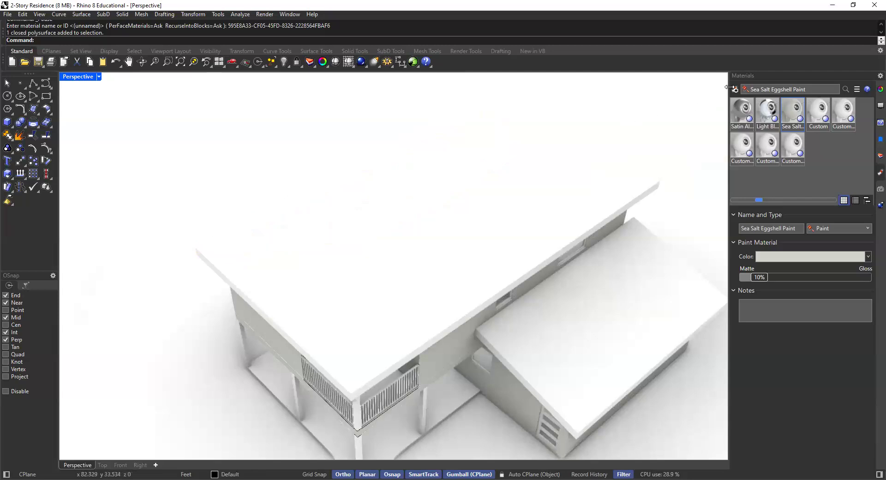
{"action": "left_click", "coordinate": [735, 89]}
{"action": "left_click", "coordinate": [657, 99]}
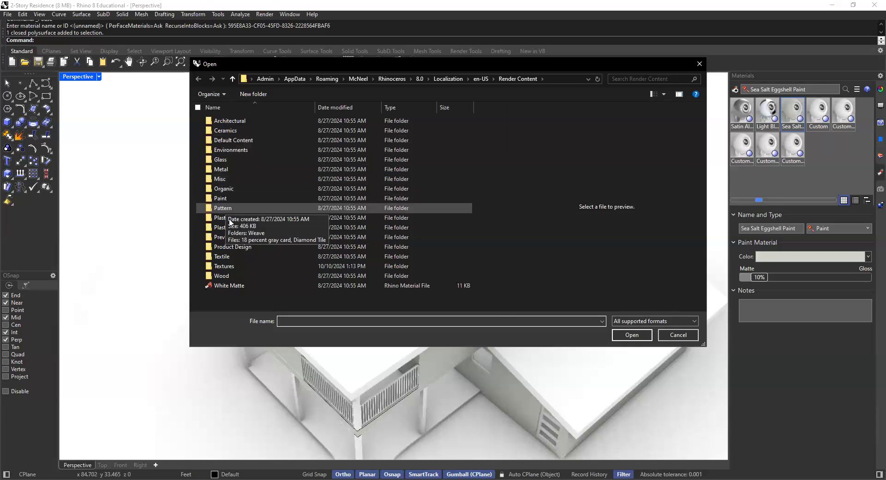
{"action": "double_click", "coordinate": [230, 122]}
{"action": "left_click", "coordinate": [220, 151]}
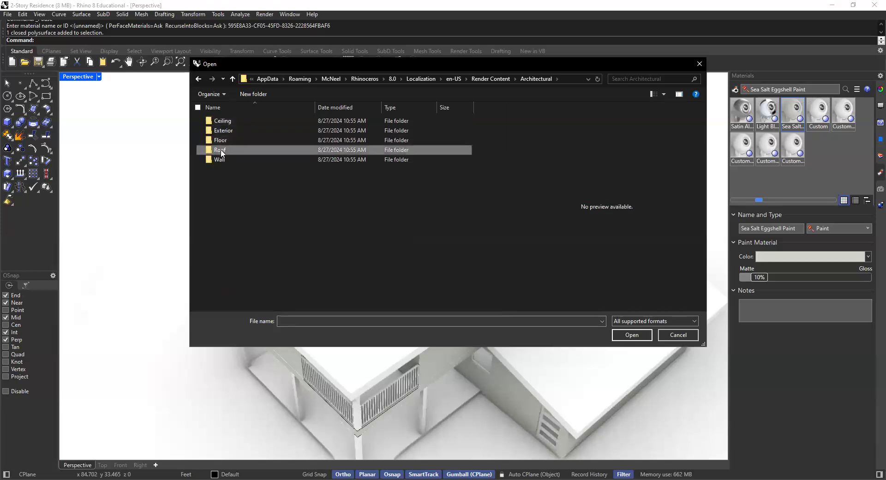
{"action": "double_click", "coordinate": [221, 151]}
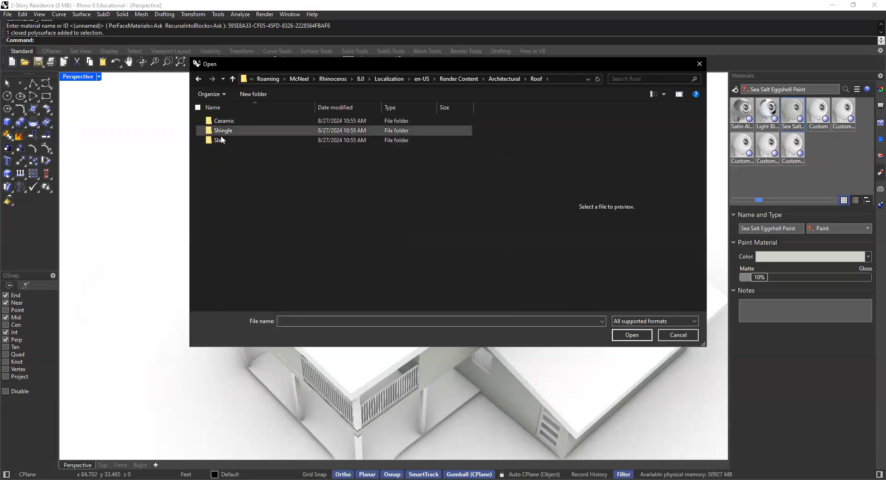
{"action": "double_click", "coordinate": [240, 120]}
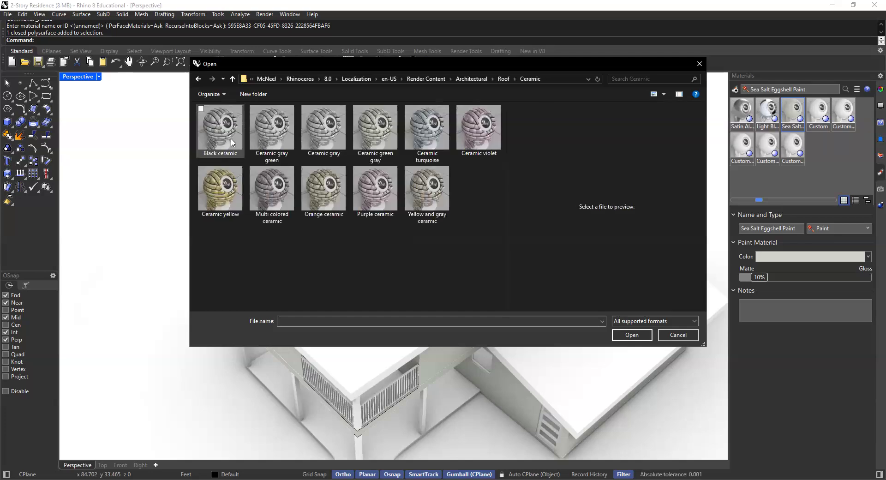
{"action": "left_click", "coordinate": [320, 141]}
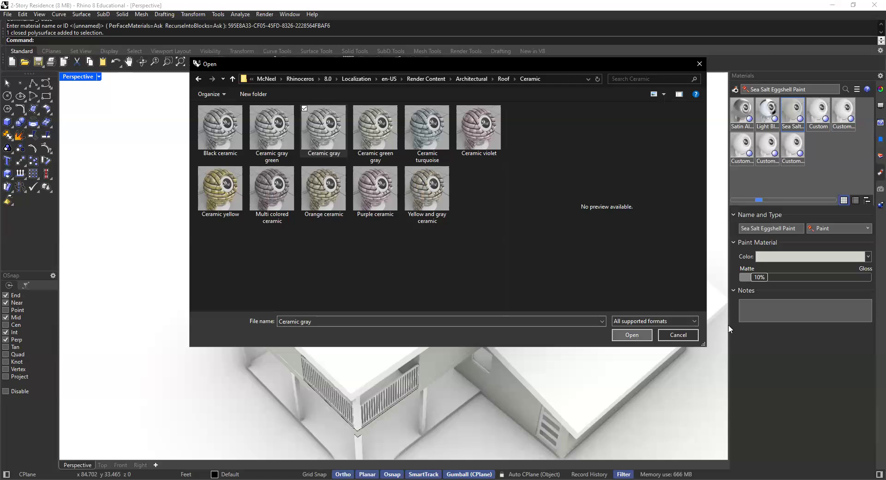
{"action": "key", "text": "Return"}
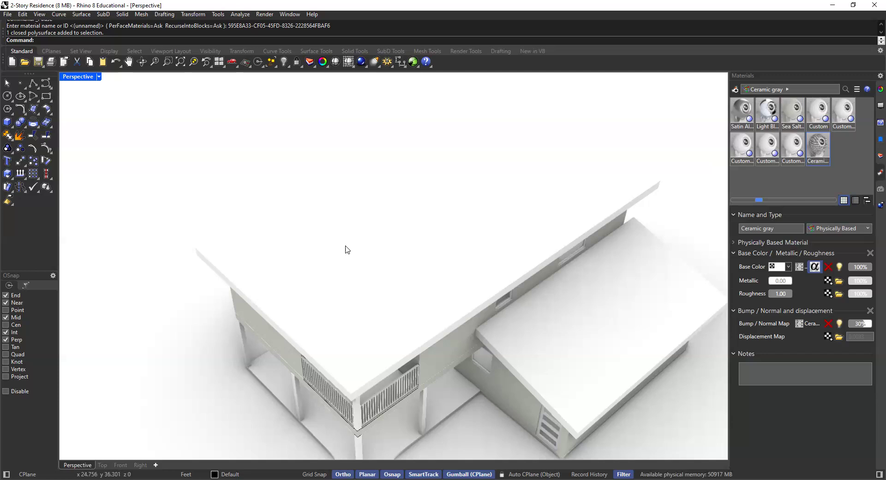
{"action": "scroll", "coordinate": [316, 270], "scroll_direction": "down", "scroll_amount": 1}
{"action": "left_click", "coordinate": [315, 275]}
{"action": "left_click", "coordinate": [394, 261], "text": "shift"}
{"action": "left_click", "coordinate": [362, 213], "text": "shift"}
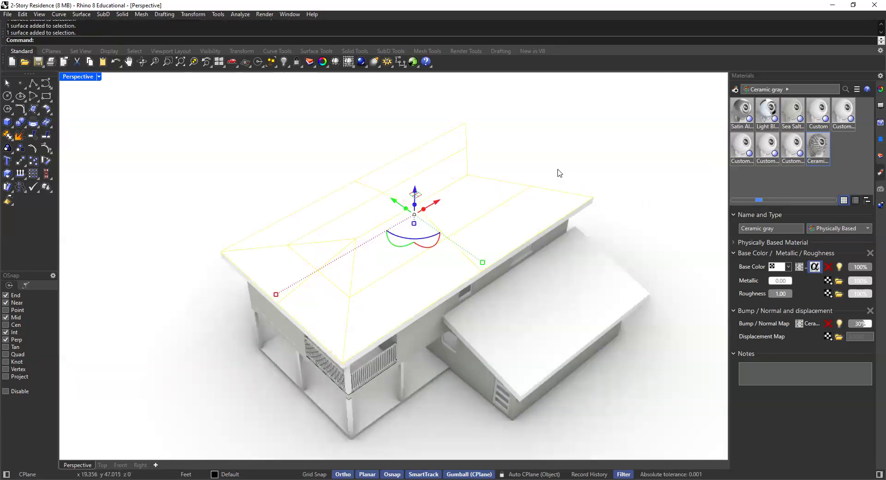
{"action": "left_click", "coordinate": [270, 132]}
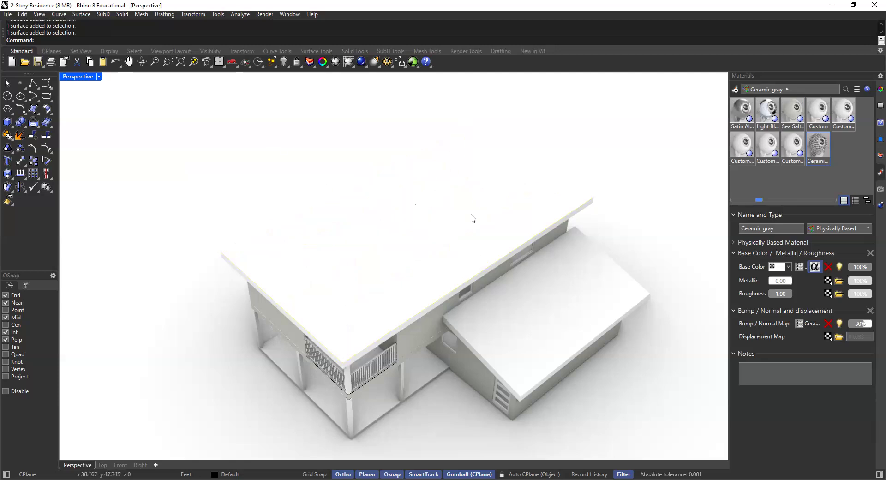
- Assign the Ceramic gray material to all the sloped faces of the main second-floor hip roof
{"action": "right_click_drag", "start_coordinate": [485, 173], "coordinate": [512, 190], "text": "shift"}
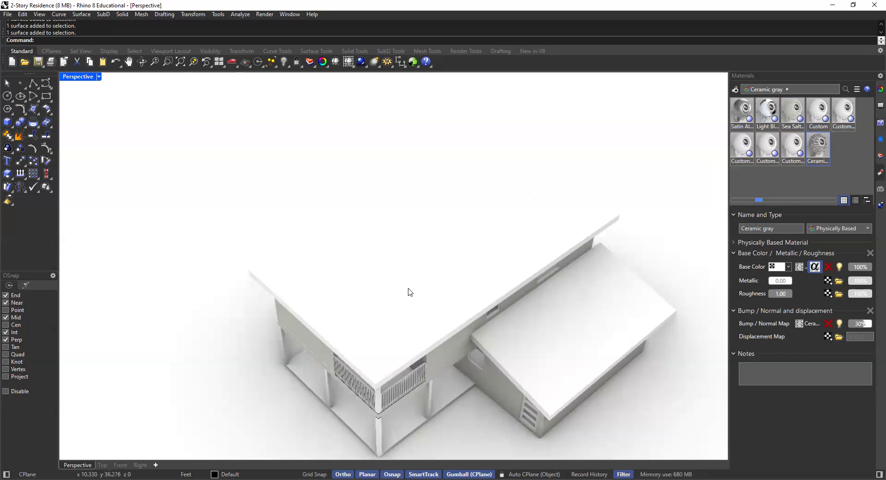
{"action": "left_click", "coordinate": [371, 297], "text": "ctrl+shift"}
{"action": "left_click", "coordinate": [417, 268], "text": "ctrl+shift"}
{"action": "left_click", "coordinate": [399, 236], "text": "ctrl+shift"}
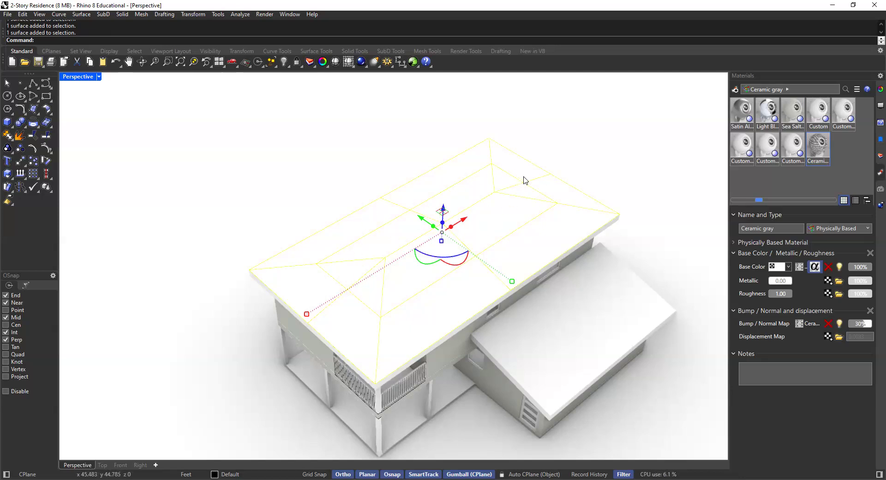
{"action": "right_click", "coordinate": [818, 146]}
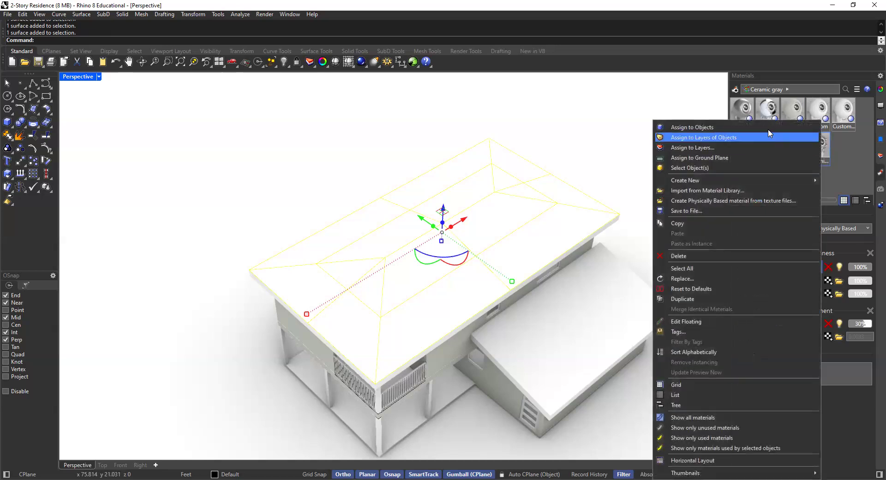
{"action": "left_click", "coordinate": [764, 129]}
{"action": "left_click", "coordinate": [597, 144]}
- Examine the ceramic tile pattern on the main roof's long slopes, along the hip line and on the end slope
{"action": "scroll", "coordinate": [439, 188], "scroll_direction": "up", "scroll_amount": 3}
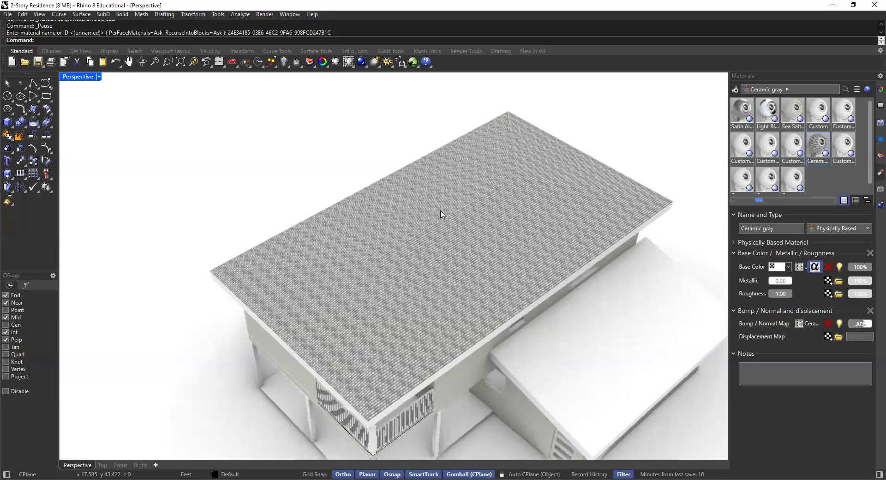
{"action": "scroll", "coordinate": [470, 220], "scroll_direction": "up", "scroll_amount": 5}
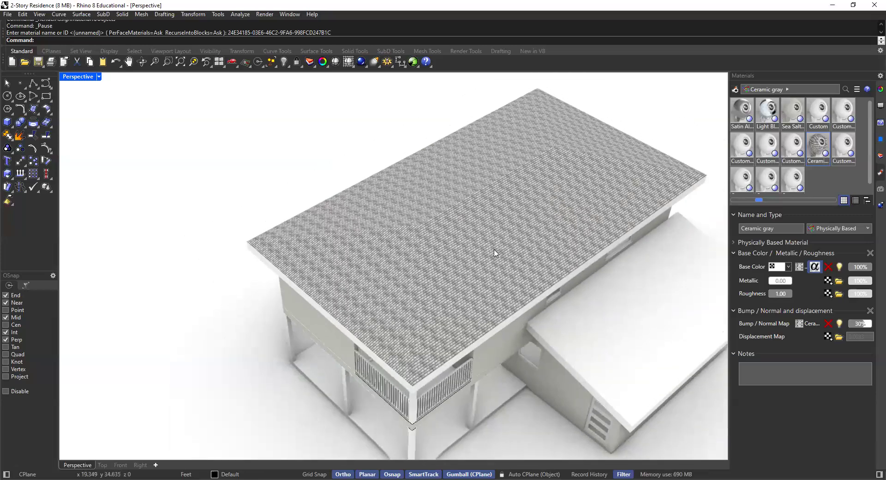
{"action": "scroll", "coordinate": [452, 249], "scroll_direction": "down", "scroll_amount": 5}
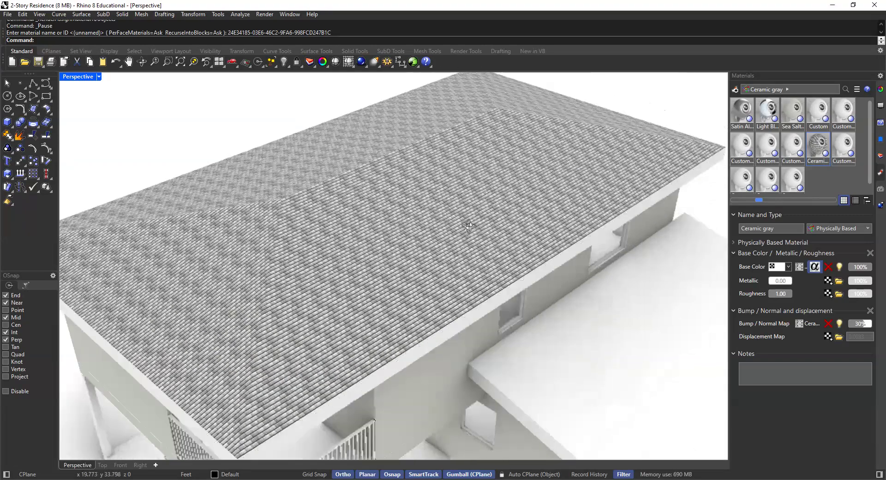
{"action": "scroll", "coordinate": [460, 233], "scroll_direction": "up", "scroll_amount": 3}
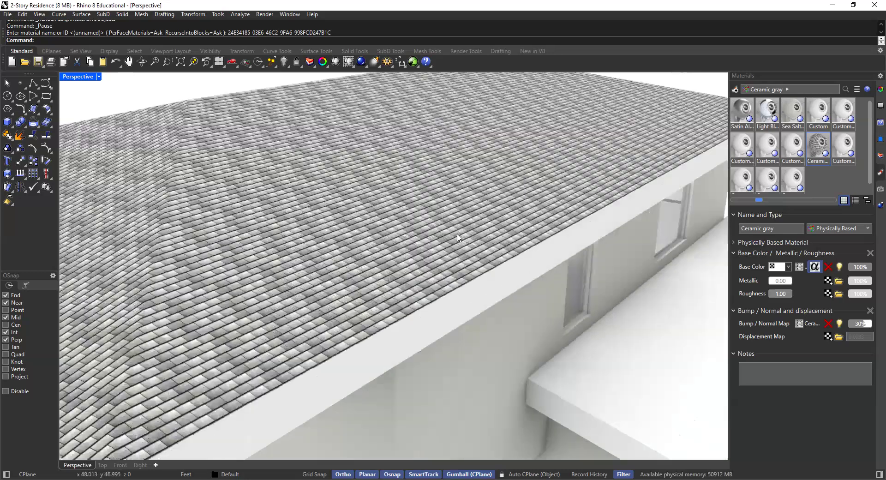
{"action": "scroll", "coordinate": [455, 239], "scroll_direction": "down", "scroll_amount": 3}
{"action": "right_click_drag", "start_coordinate": [454, 238], "coordinate": [374, 236]}
{"action": "scroll", "coordinate": [404, 234], "scroll_direction": "up", "scroll_amount": 3}
{"action": "scroll", "coordinate": [374, 236], "scroll_direction": "up", "scroll_amount": 2}
{"action": "scroll", "coordinate": [374, 237], "scroll_direction": "up", "scroll_amount": 2}
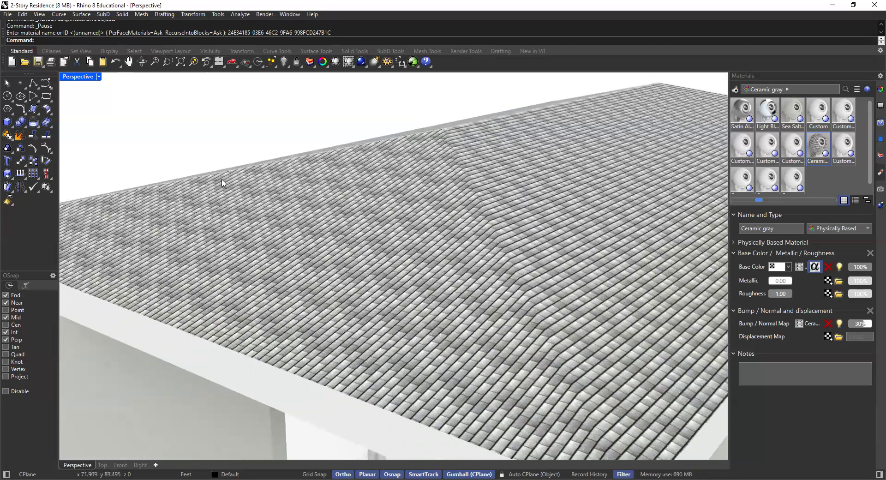
{"action": "scroll", "coordinate": [457, 244], "scroll_direction": "down", "scroll_amount": 5}
{"action": "right_click_drag", "start_coordinate": [457, 245], "coordinate": [473, 219]}
{"action": "scroll", "coordinate": [442, 263], "scroll_direction": "up", "scroll_amount": 5}
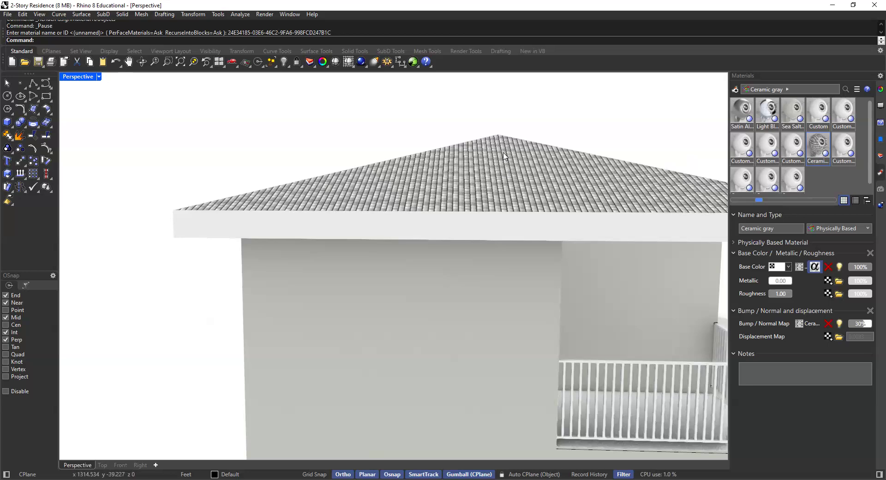
- Compare the direction of the tile courses between the main roof's long side and its triangular end above the balcony
{"action": "scroll", "coordinate": [505, 152], "scroll_direction": "down", "scroll_amount": 4}
{"action": "right_click_drag", "start_coordinate": [505, 152], "coordinate": [433, 303]}
{"action": "scroll", "coordinate": [490, 206], "scroll_direction": "up", "scroll_amount": 4}
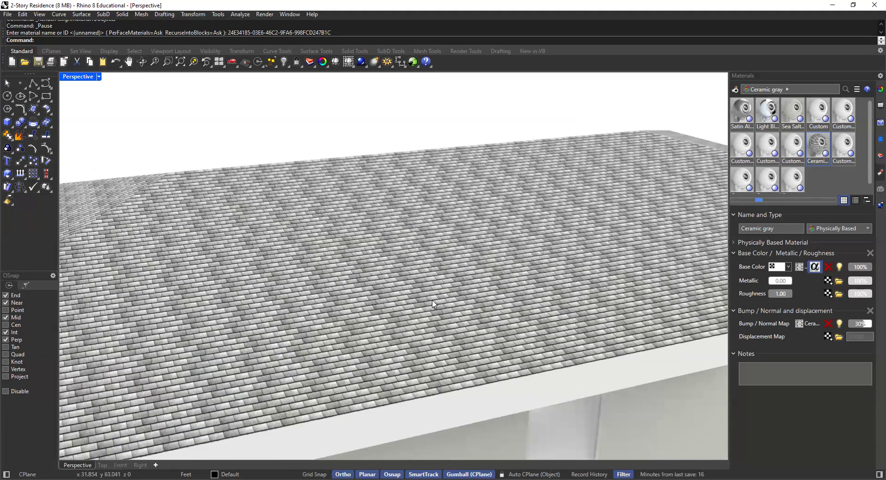
{"action": "right_click_drag", "start_coordinate": [477, 336], "coordinate": [589, 239]}
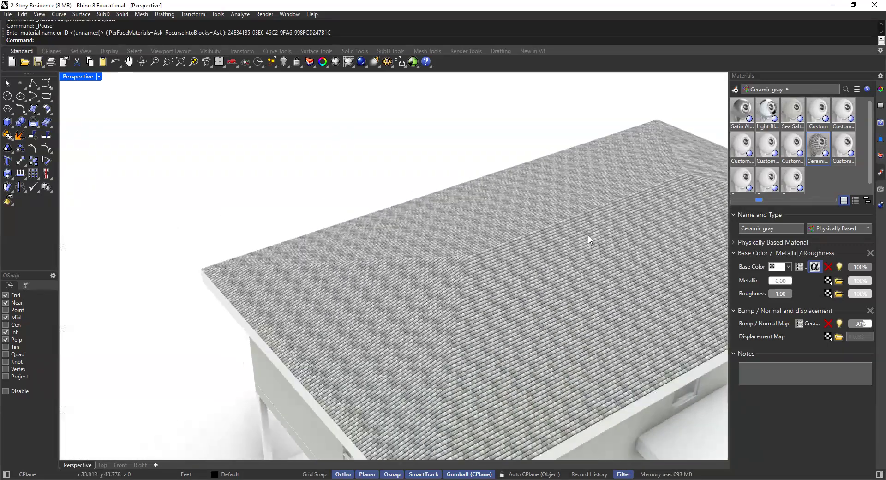
{"action": "mouse_move", "coordinate": [419, 304]}
{"action": "right_mouse_down"}
{"action": "mouse_move", "coordinate": [478, 254]}
{"action": "mouse_move", "coordinate": [437, 308]}
{"action": "mouse_move", "coordinate": [411, 314]}
{"action": "right_mouse_up"}
{"action": "scroll", "coordinate": [411, 314], "scroll_direction": "up", "scroll_amount": 2}
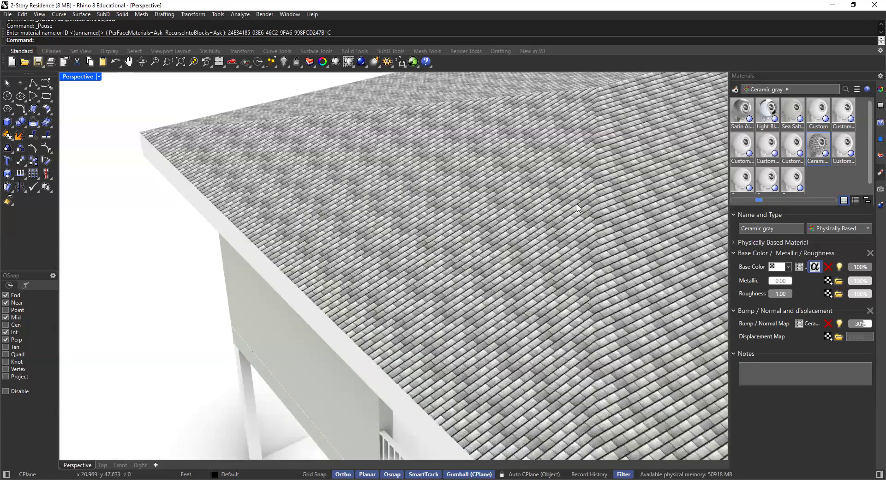
{"action": "scroll", "coordinate": [578, 208], "scroll_direction": "down", "scroll_amount": 8}
{"action": "right_click_drag", "start_coordinate": [578, 208], "coordinate": [579, 247], "text": "shift"}
{"action": "right_click_drag", "start_coordinate": [436, 302], "coordinate": [392, 252]}
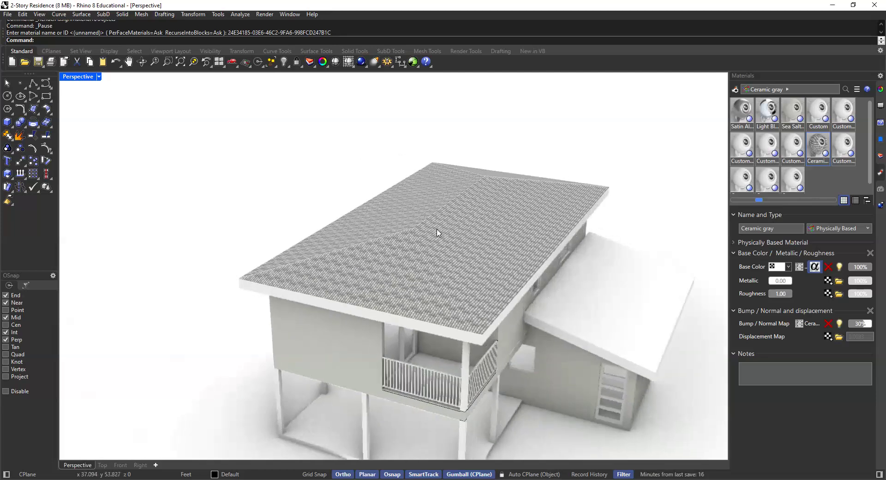
{"action": "right_click_drag", "start_coordinate": [487, 196], "coordinate": [530, 188]}
{"action": "left_click", "coordinate": [390, 274]}
{"action": "scroll", "coordinate": [491, 221], "scroll_direction": "down", "scroll_amount": 2}
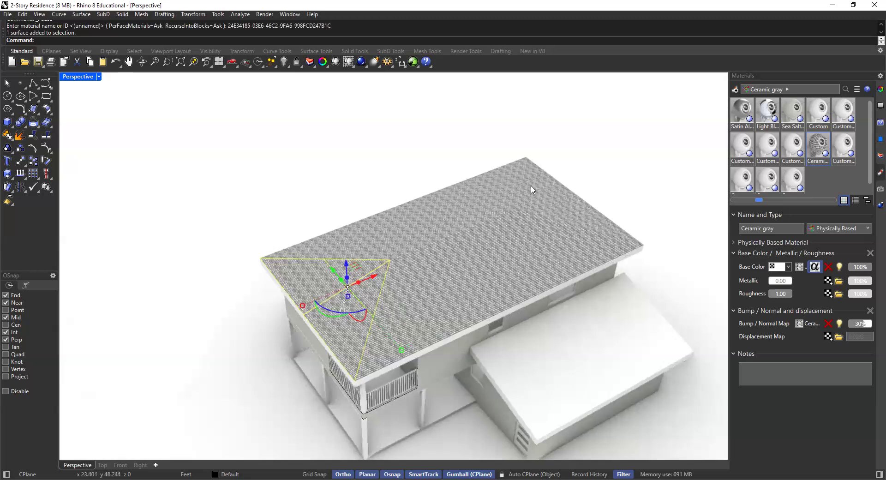
{"action": "left_click", "coordinate": [535, 202], "text": "shift"}
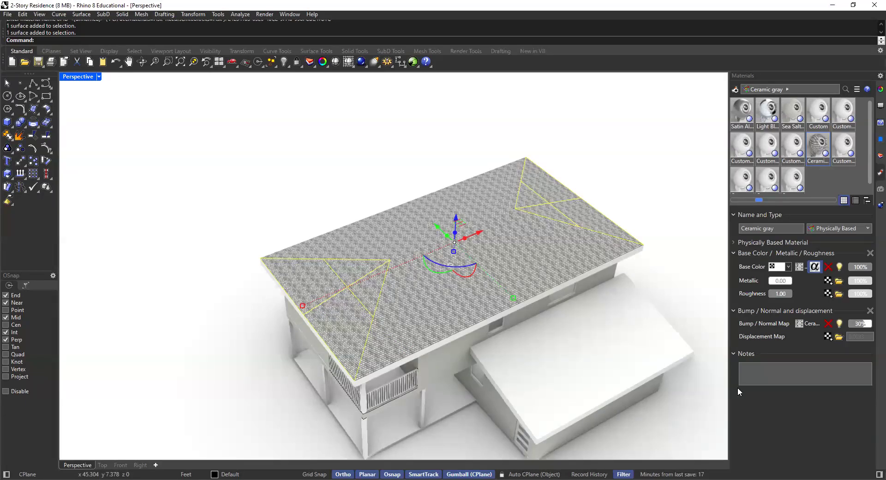
{"action": "left_click", "coordinate": [585, 149]}
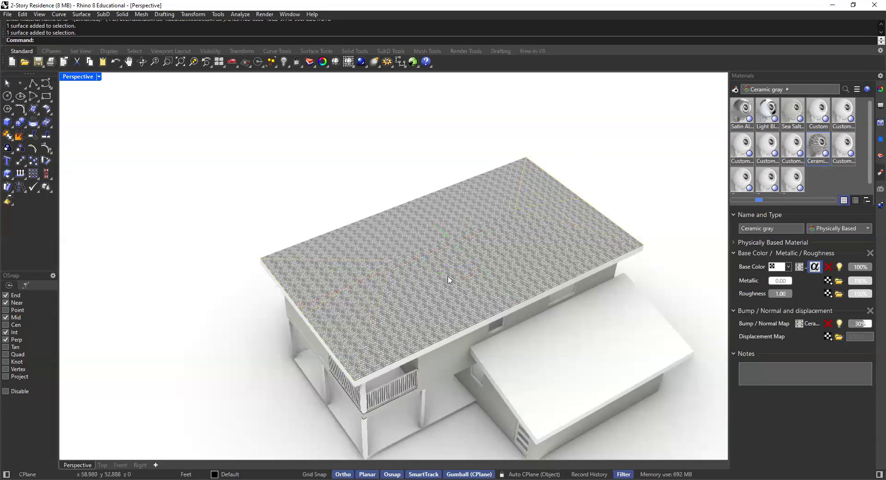
- Open the bitmap texture settings of the Ceramic gray material's base color
{"action": "scroll", "coordinate": [424, 294], "scroll_direction": "up", "scroll_amount": 3}
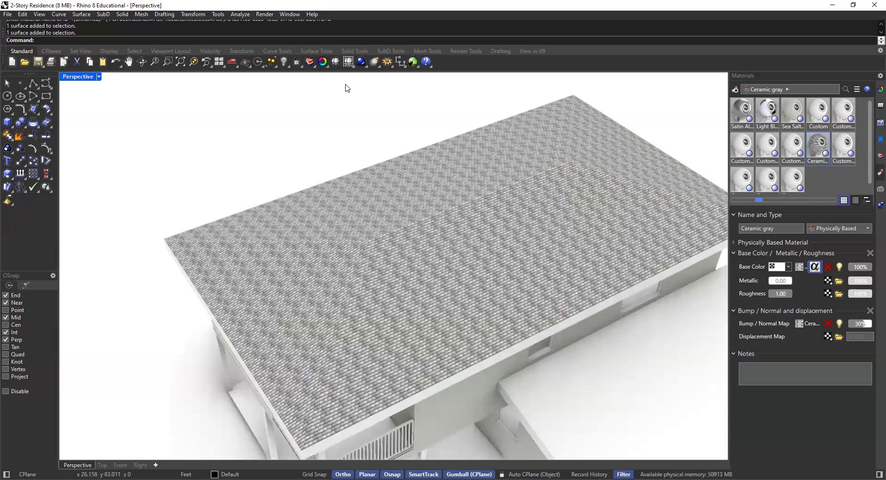
{"action": "right_click_drag", "start_coordinate": [364, 167], "coordinate": [424, 188]}
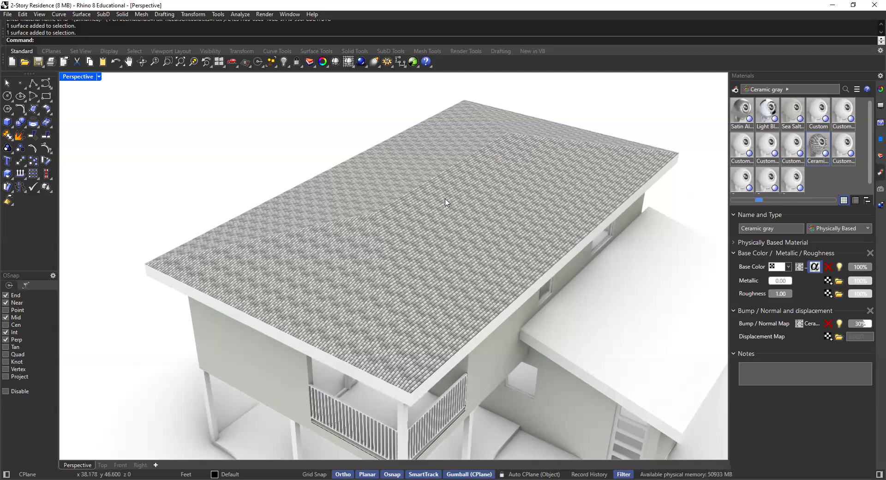
{"action": "scroll", "coordinate": [446, 203], "scroll_direction": "up", "scroll_amount": 6}
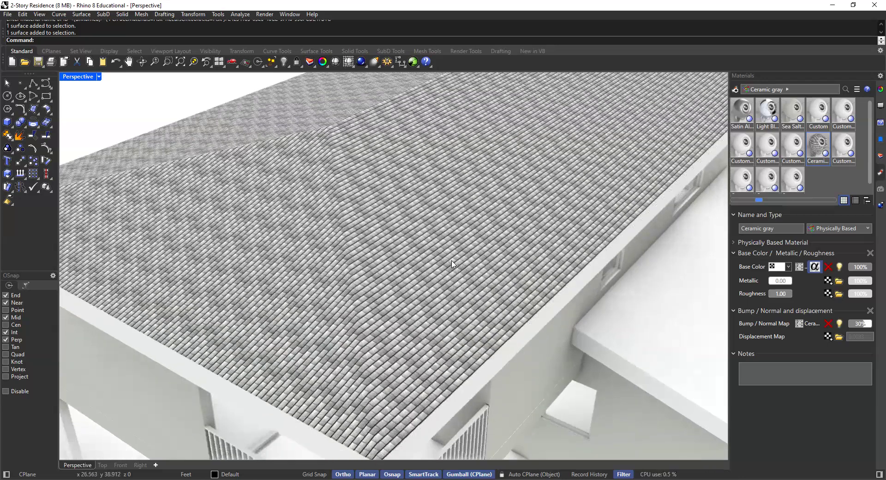
{"action": "scroll", "coordinate": [451, 260], "scroll_direction": "up", "scroll_amount": 5}
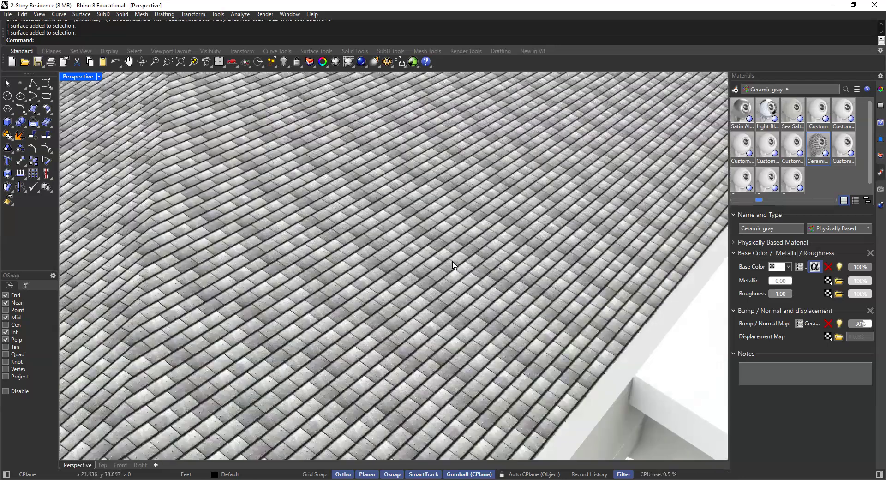
{"action": "scroll", "coordinate": [453, 266], "scroll_direction": "up", "scroll_amount": 3}
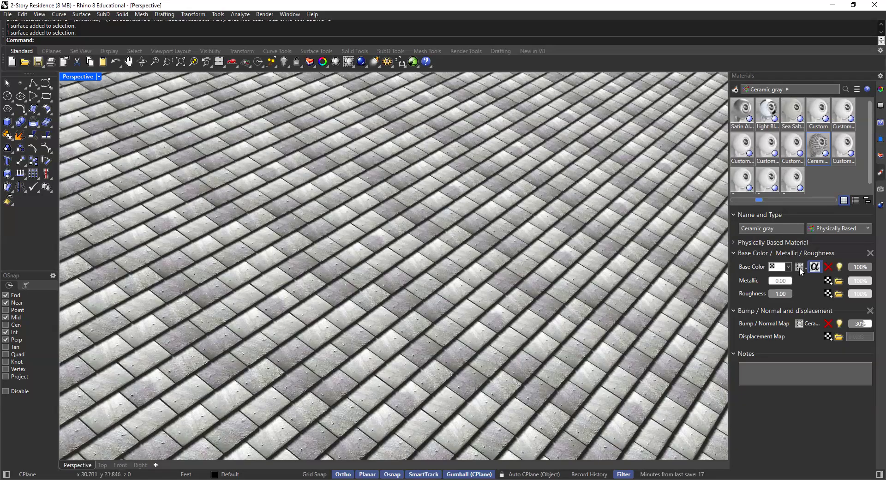
{"action": "scroll", "coordinate": [670, 246], "scroll_direction": "down", "scroll_amount": 3}
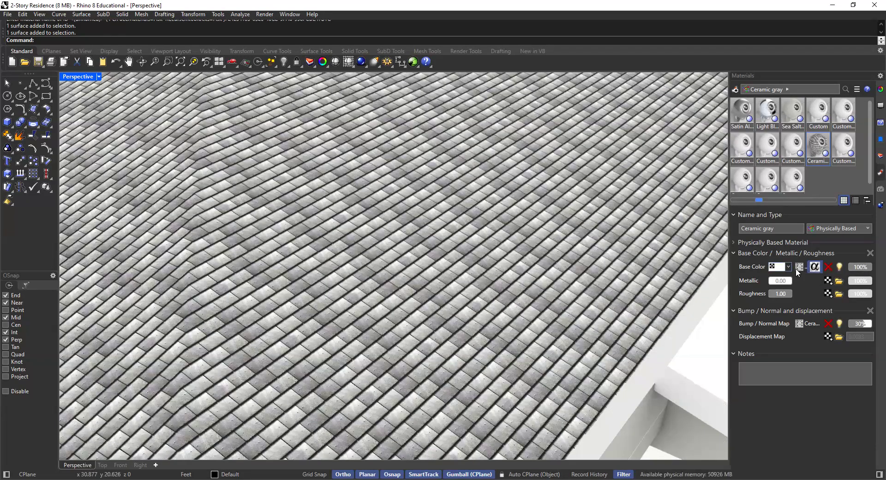
{"action": "left_click", "coordinate": [797, 268]}
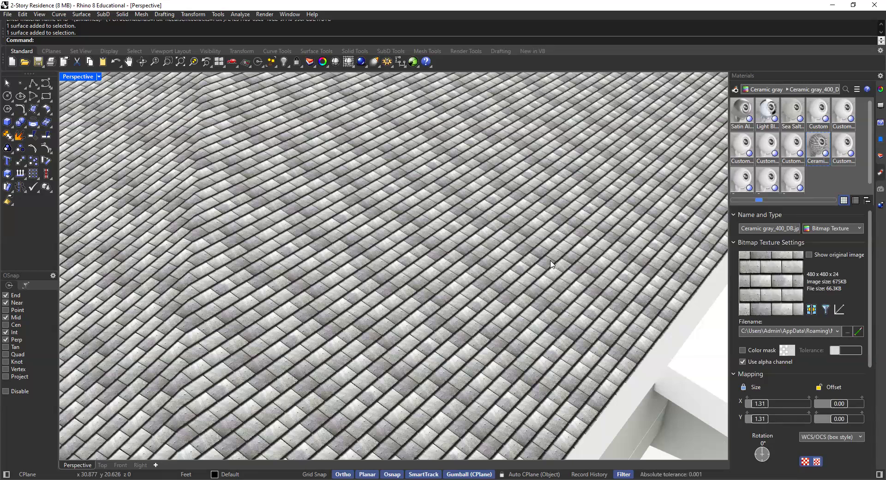
{"action": "scroll", "coordinate": [511, 247], "scroll_direction": "down", "scroll_amount": 2}
{"action": "scroll", "coordinate": [511, 248], "scroll_direction": "down", "scroll_amount": 5}
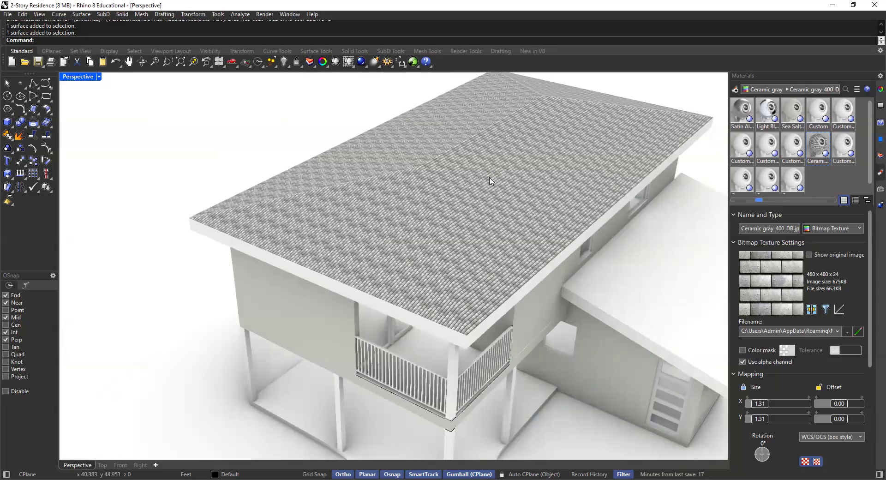
- Review the Ceramic gray texture's bitmap settings, including its image preview, mapping and adjustment options
{"action": "right_click_drag", "start_coordinate": [495, 190], "coordinate": [466, 183], "text": "shift"}
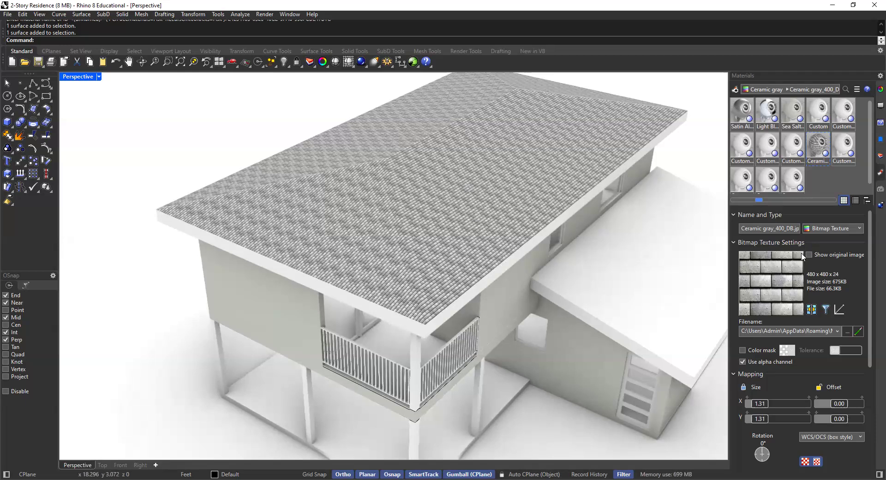
{"action": "scroll", "coordinate": [805, 367], "scroll_direction": "down", "scroll_amount": 3}
{"action": "scroll", "coordinate": [792, 330], "scroll_direction": "down", "scroll_amount": 4}
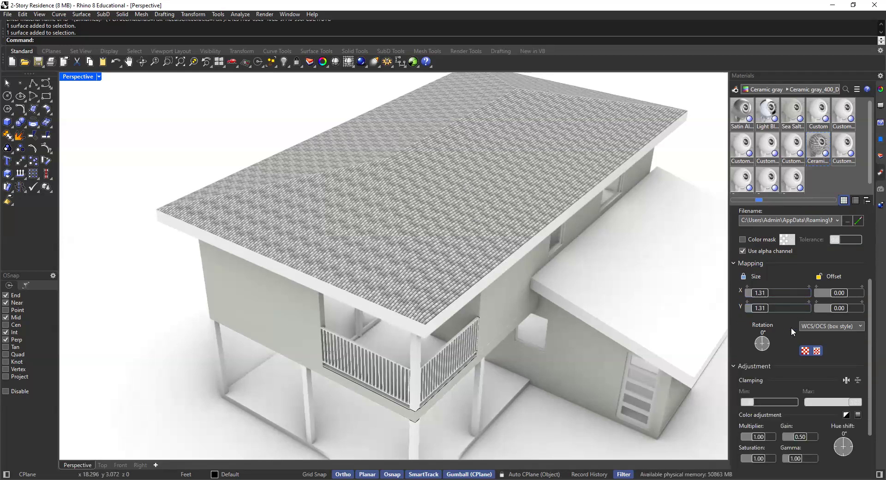
{"action": "scroll", "coordinate": [791, 332], "scroll_direction": "up", "scroll_amount": 7}
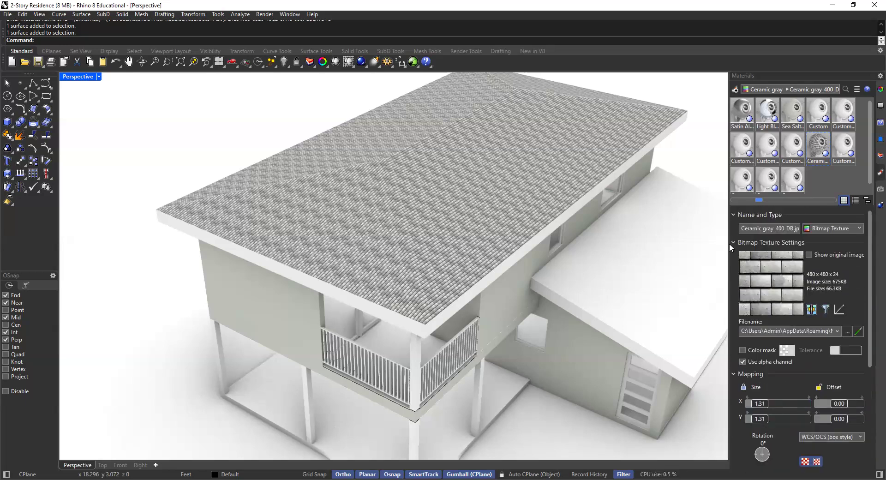
{"action": "left_click", "coordinate": [733, 242]}
{"action": "scroll", "coordinate": [809, 358], "scroll_direction": "down", "scroll_amount": 2}
{"action": "scroll", "coordinate": [775, 314], "scroll_direction": "up", "scroll_amount": 2}
{"action": "left_click", "coordinate": [733, 253]}
{"action": "left_click", "coordinate": [733, 252]}
{"action": "left_click", "coordinate": [732, 242]}
- Inspect the texture assigned to the Ceramic gray material's bump map and the texture types available for it
{"action": "left_click", "coordinate": [817, 145]}
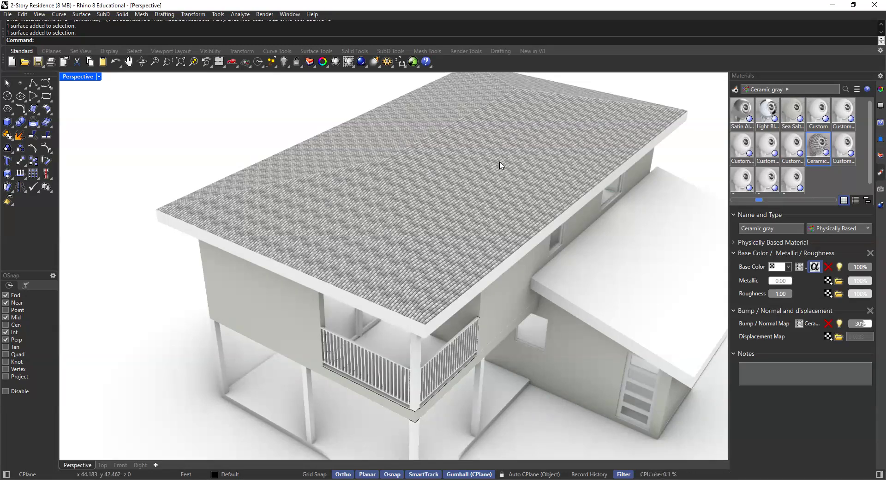
{"action": "left_click", "coordinate": [802, 323]}
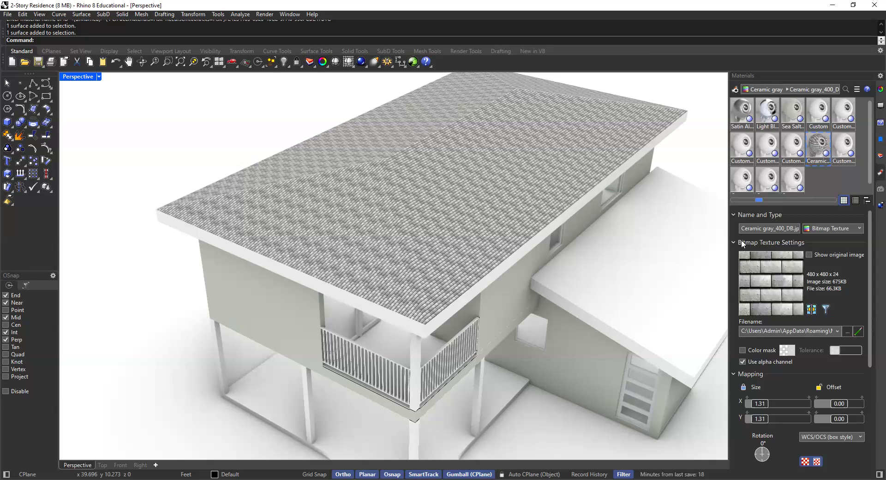
{"action": "left_click", "coordinate": [854, 227]}
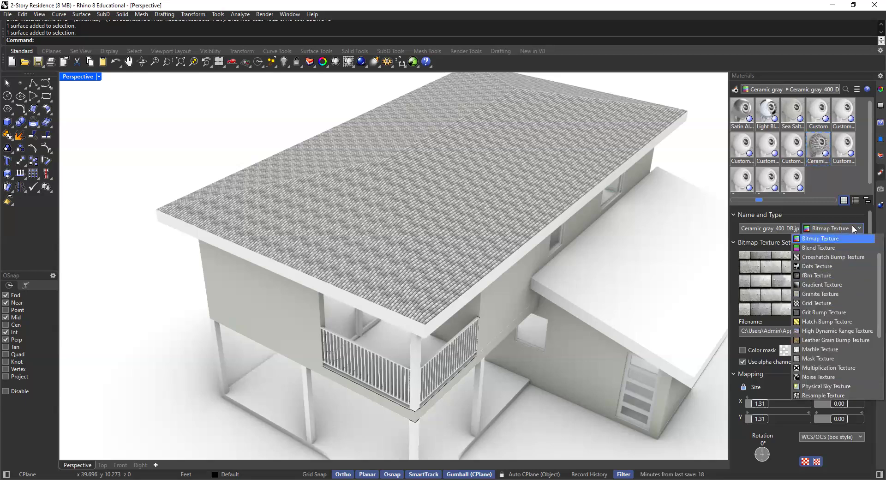
{"action": "left_click", "coordinate": [723, 183]}
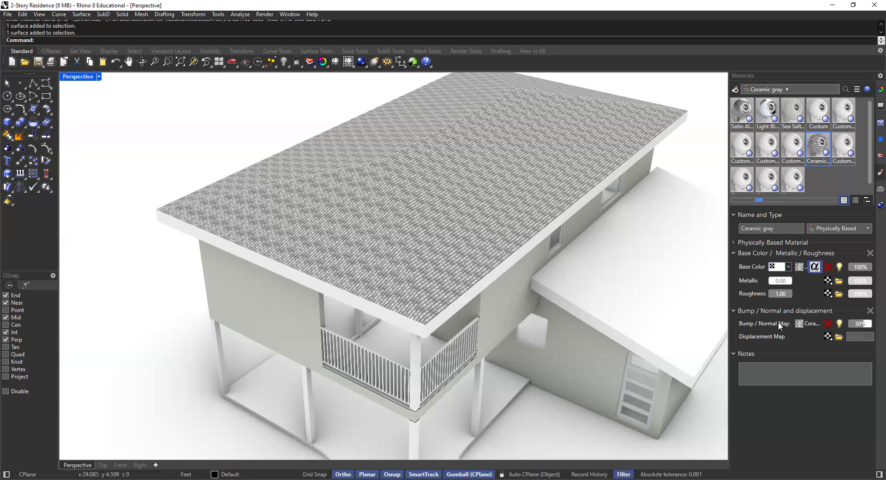
- Compare the settings of the Sea Salt Eggshell Paint, Satin Aluminum and Light Blue Glass materials with those of Ceramic gray
{"action": "left_click", "coordinate": [792, 112]}
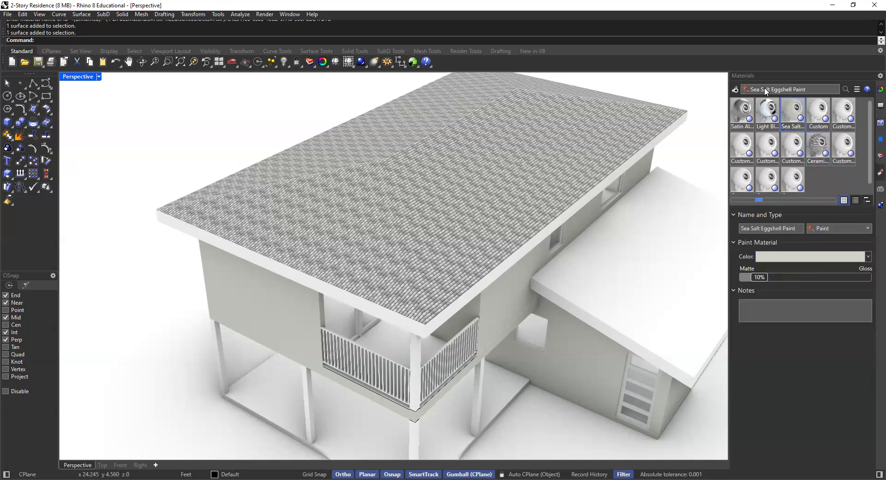
{"action": "left_click", "coordinate": [741, 107]}
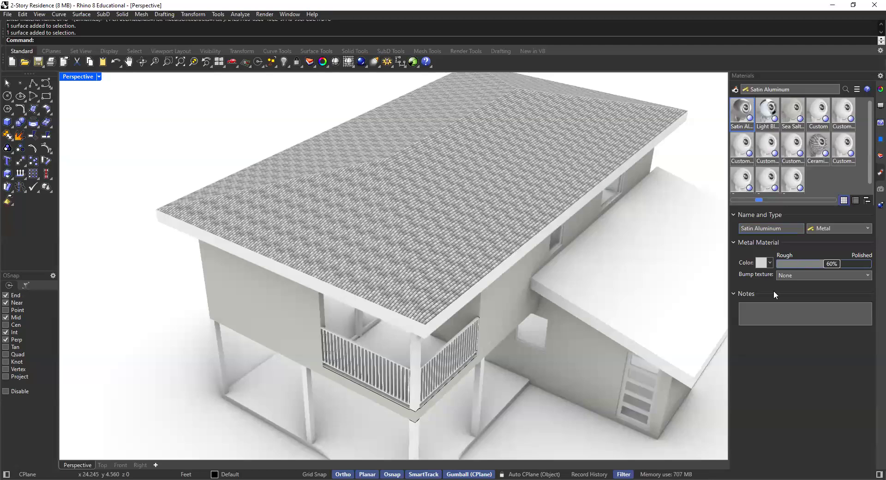
{"action": "left_click", "coordinate": [767, 109]}
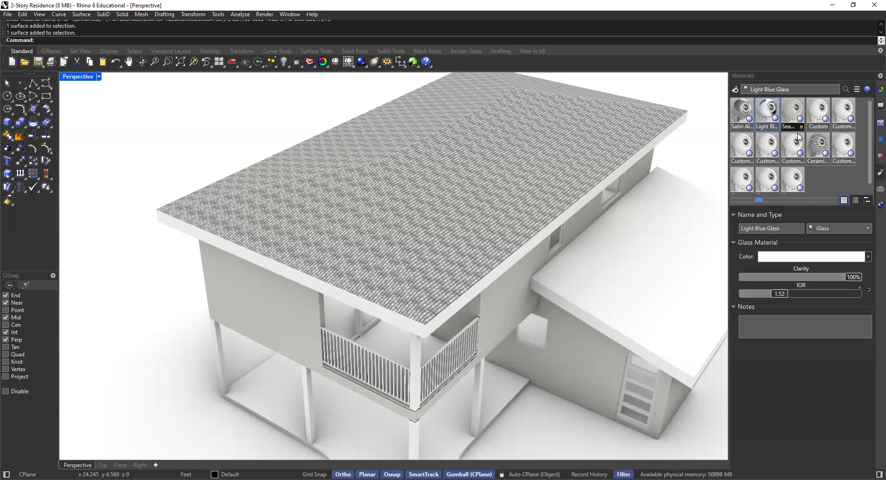
{"action": "left_click", "coordinate": [818, 146]}
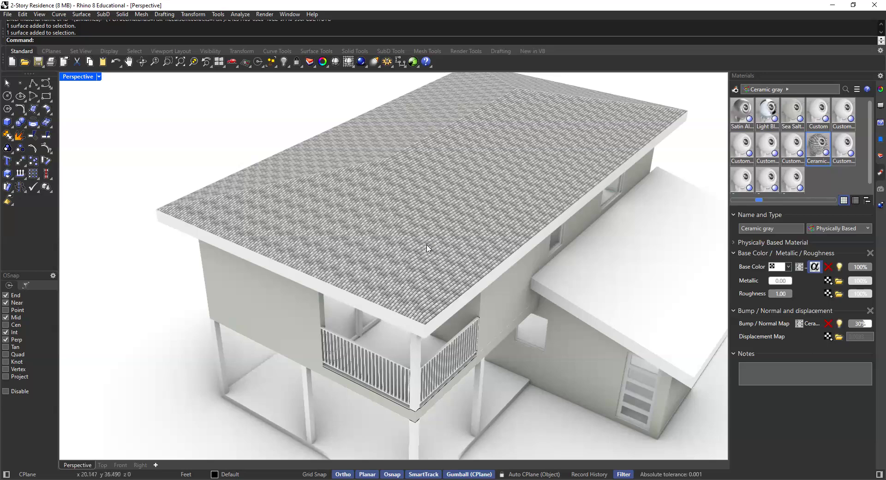
- Open the Ceramic gray material's base color texture and review its mapping and color adjustment settings
{"action": "scroll", "coordinate": [473, 190], "scroll_direction": "down", "scroll_amount": 2}
{"action": "right_click_drag", "start_coordinate": [490, 223], "coordinate": [498, 245]}
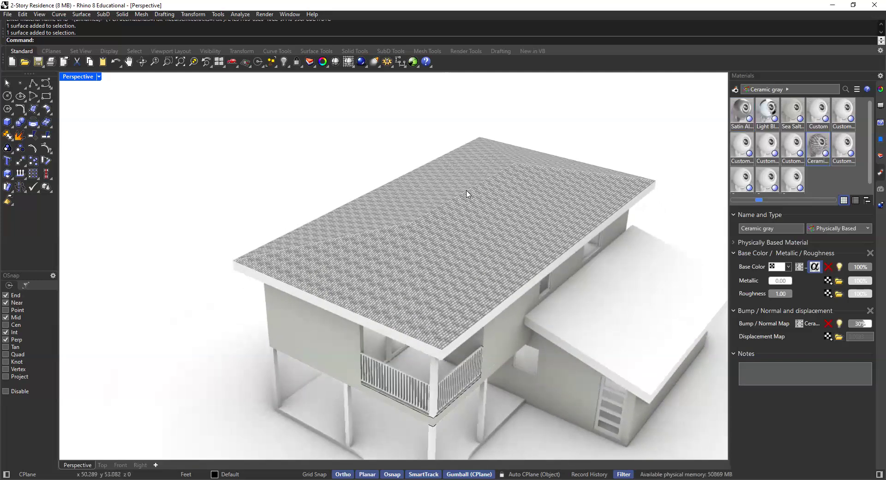
{"action": "scroll", "coordinate": [454, 213], "scroll_direction": "up", "scroll_amount": 1}
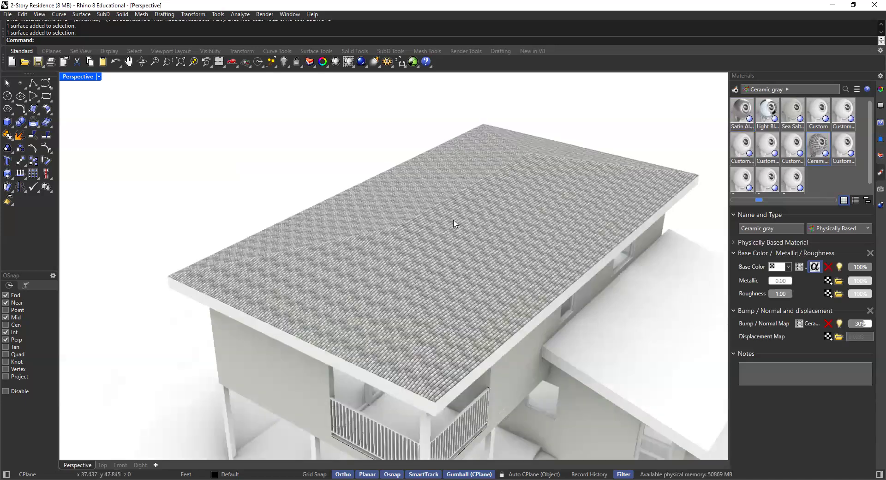
{"action": "scroll", "coordinate": [453, 221], "scroll_direction": "up", "scroll_amount": 1}
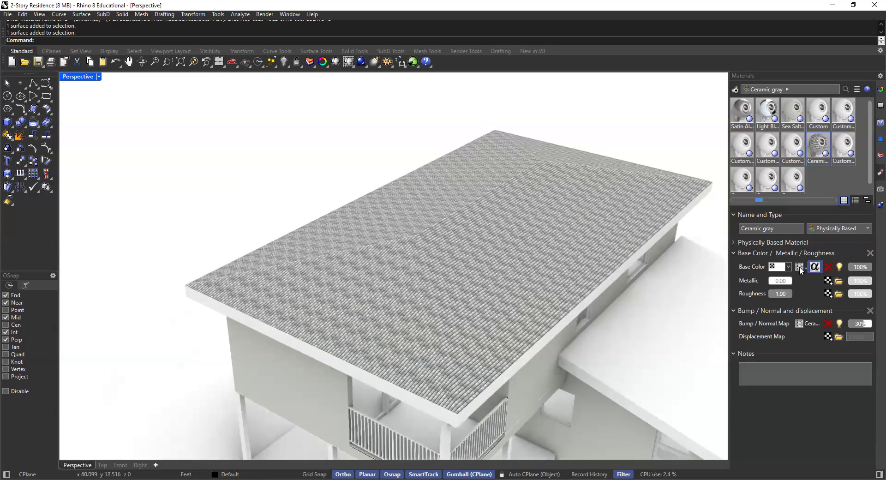
{"action": "left_click", "coordinate": [799, 267]}
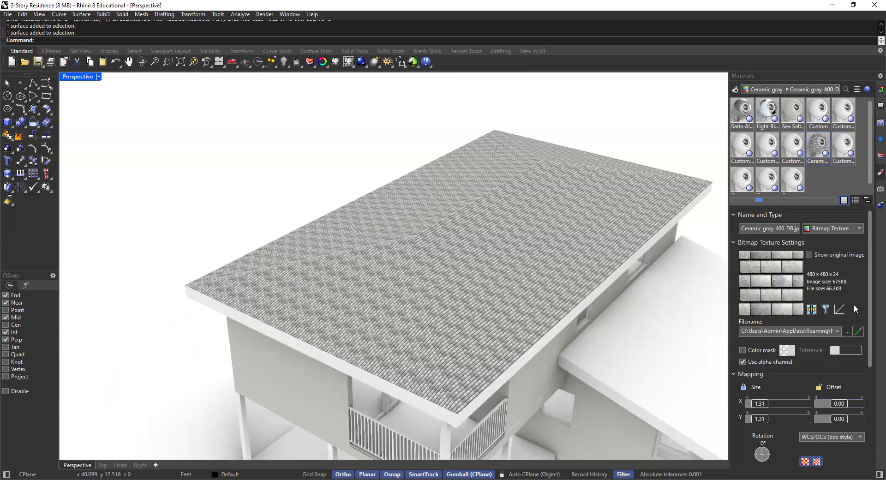
{"action": "scroll", "coordinate": [870, 269], "scroll_direction": "down", "scroll_amount": 1}
{"action": "left_click_drag", "start_coordinate": [870, 269], "coordinate": [866, 364]}
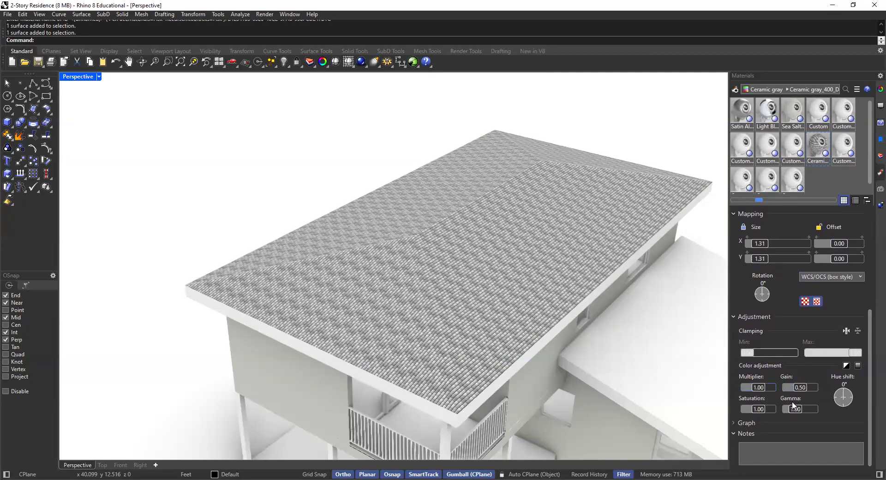
{"action": "left_click_drag", "start_coordinate": [869, 337], "coordinate": [863, 270]}
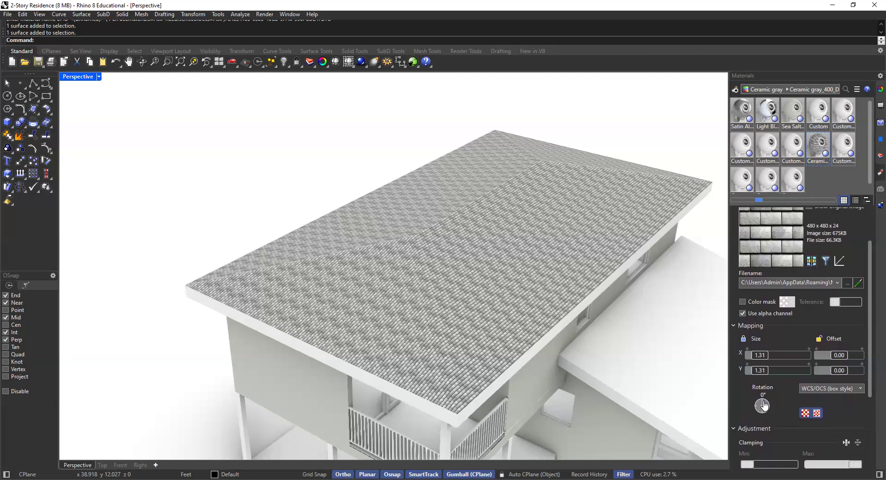
{"action": "left_click", "coordinate": [835, 354]}
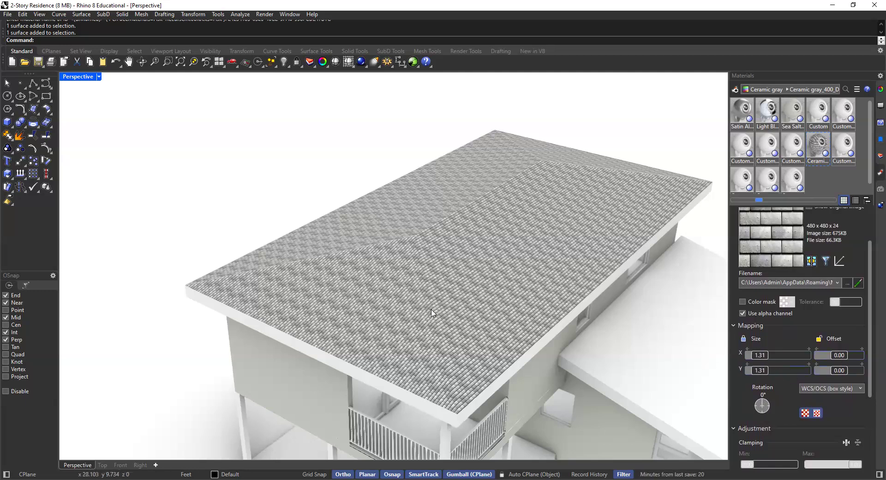
- Try a mapping size of 4.675 in both X and Y for the roof tile texture
{"action": "scroll", "coordinate": [330, 284], "scroll_direction": "up", "scroll_amount": 3}
{"action": "scroll", "coordinate": [385, 257], "scroll_direction": "down", "scroll_amount": 5}
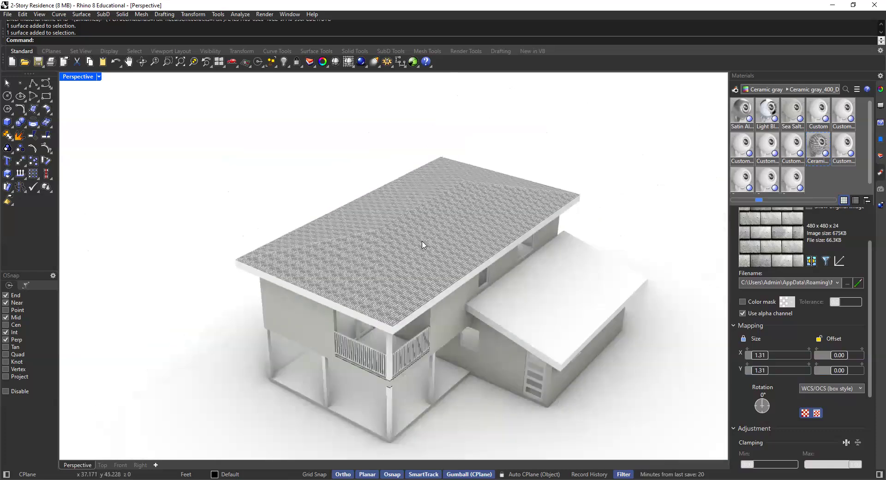
{"action": "scroll", "coordinate": [391, 268], "scroll_direction": "up", "scroll_amount": 2}
{"action": "scroll", "coordinate": [396, 277], "scroll_direction": "up", "scroll_amount": 2}
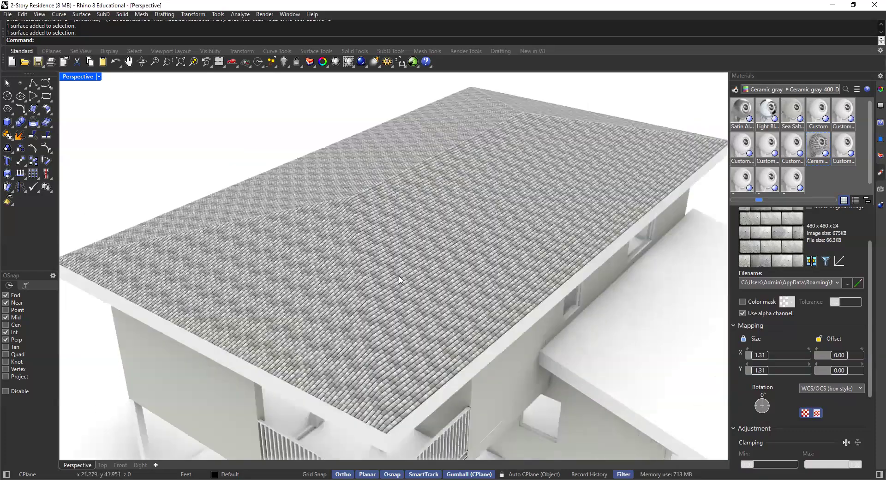
{"action": "left_click", "coordinate": [770, 355]}
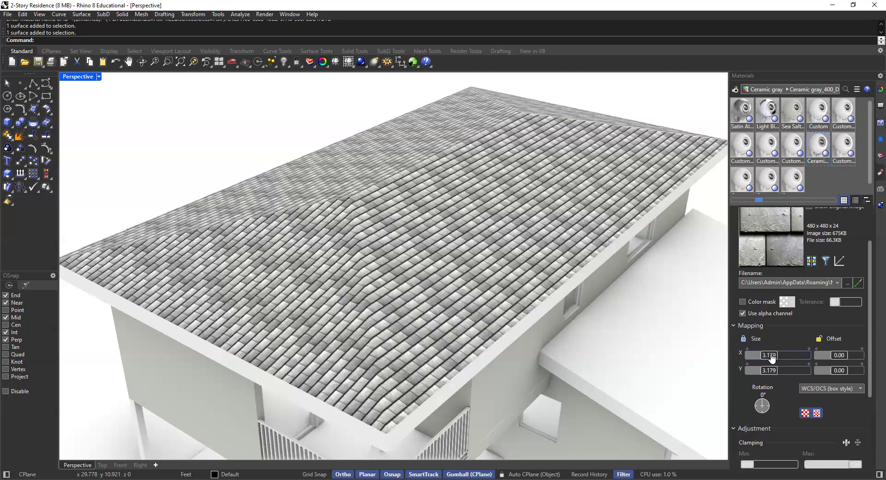
{"action": "left_click_drag", "start_coordinate": [768, 357], "coordinate": [782, 356]}
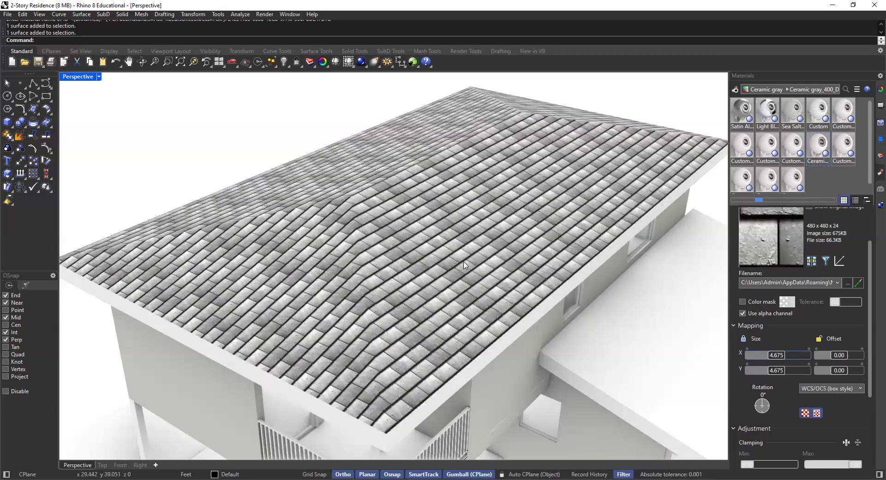
- Set the roof tile texture's mapping size to 3.460 in both X and Y
{"action": "scroll", "coordinate": [473, 265], "scroll_direction": "down", "scroll_amount": 4}
{"action": "right_click_drag", "start_coordinate": [479, 270], "coordinate": [414, 276]}
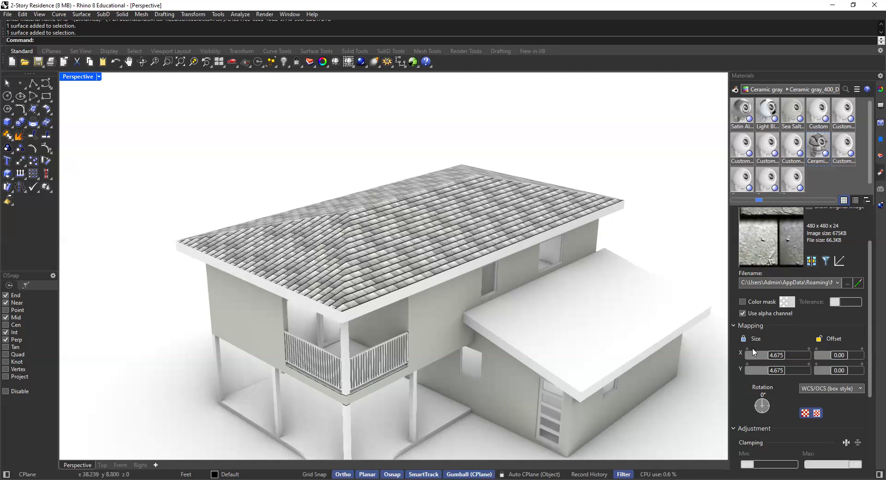
{"action": "left_click_drag", "start_coordinate": [775, 359], "coordinate": [771, 359]}
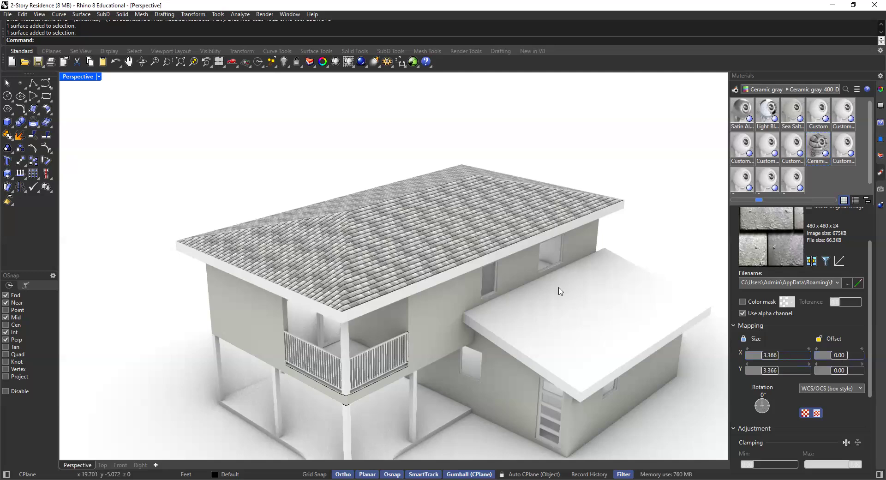
{"action": "scroll", "coordinate": [341, 249], "scroll_direction": "up", "scroll_amount": 3}
{"action": "right_click_drag", "start_coordinate": [443, 266], "coordinate": [786, 372]}
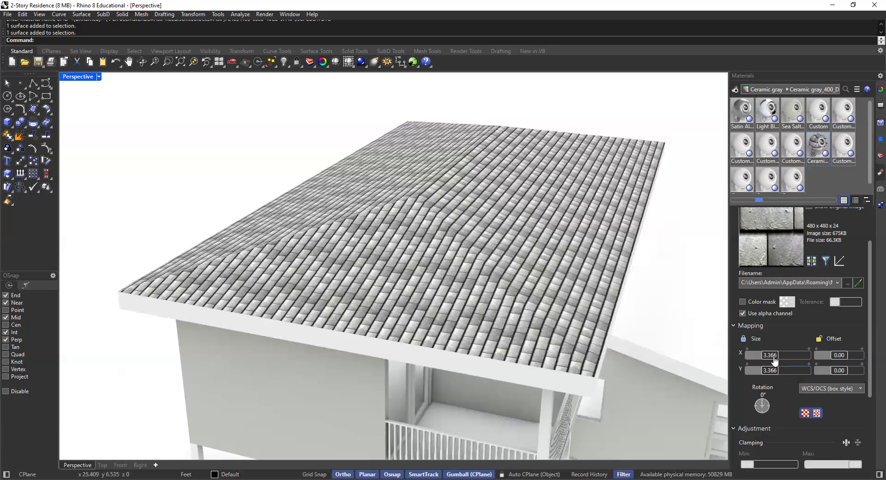
{"action": "left_click_drag", "start_coordinate": [776, 356], "coordinate": [796, 361]}
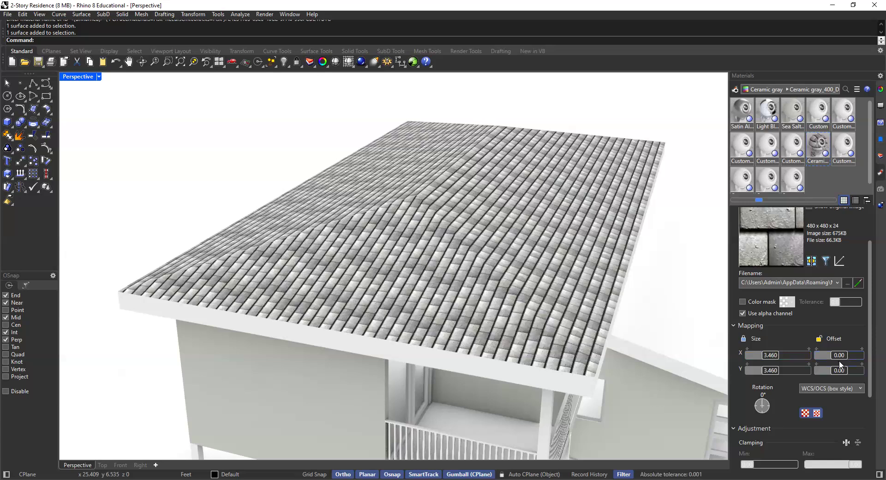
- Set the tile texture's X offset to 0.168 and check the tile layout along the roof's hip and eaves
{"action": "mouse_move", "coordinate": [840, 359]}
{"action": "left_mouse_down"}
{"action": "mouse_move", "coordinate": [850, 360]}
{"action": "mouse_move", "coordinate": [840, 360]}
{"action": "left_mouse_up"}
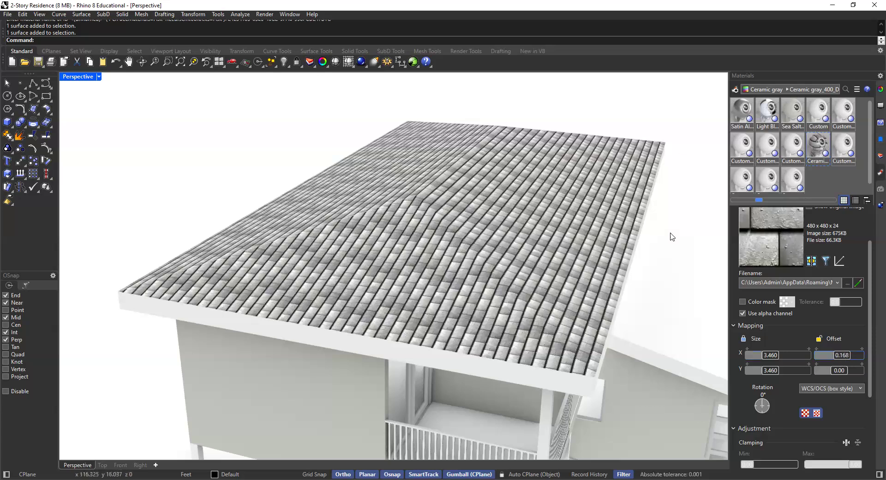
{"action": "right_click_drag", "start_coordinate": [615, 326], "coordinate": [552, 288]}
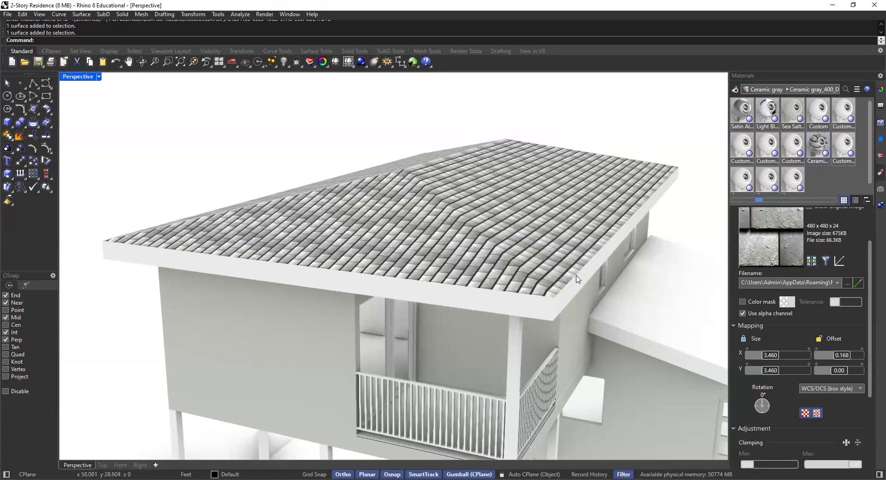
{"action": "right_click_drag", "start_coordinate": [655, 283], "coordinate": [663, 302]}
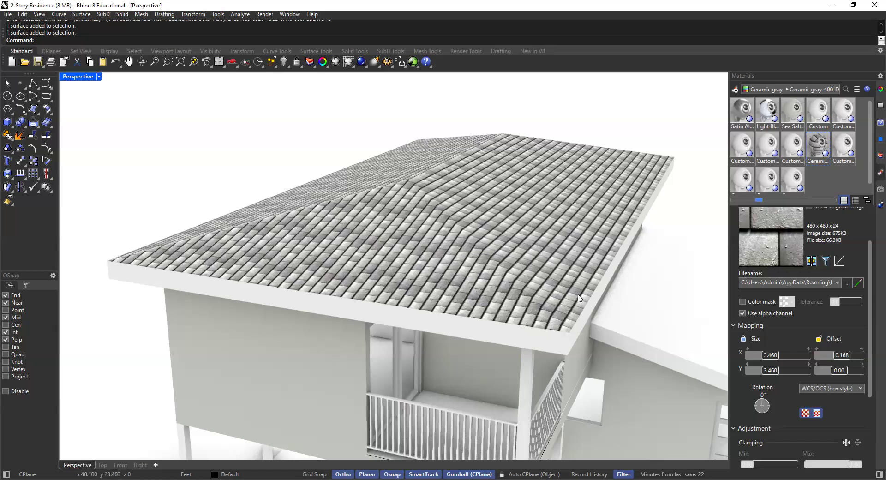
{"action": "right_click_drag", "start_coordinate": [578, 269], "coordinate": [573, 265]}
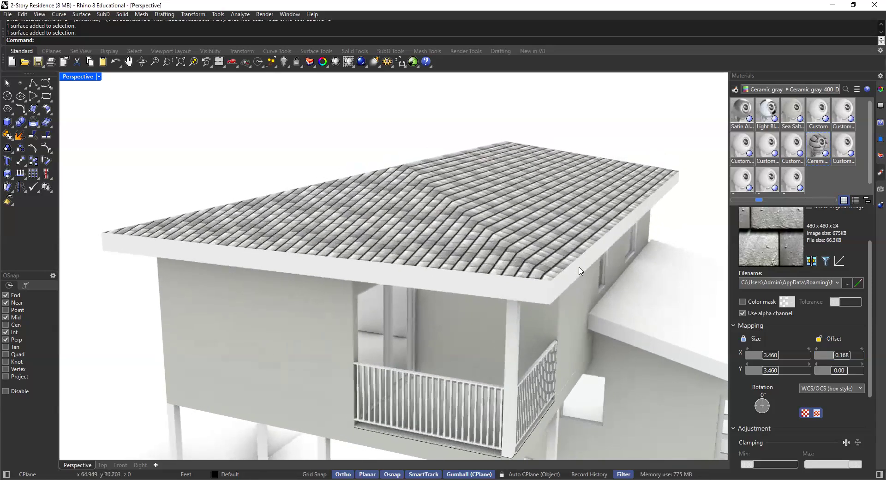
- Set the tile texture's Y offset to -0.424 and inspect the tile edges along the roof's eave above the balcony
{"action": "scroll", "coordinate": [572, 264], "scroll_direction": "up", "scroll_amount": 3}
{"action": "scroll", "coordinate": [560, 262], "scroll_direction": "up", "scroll_amount": 4}
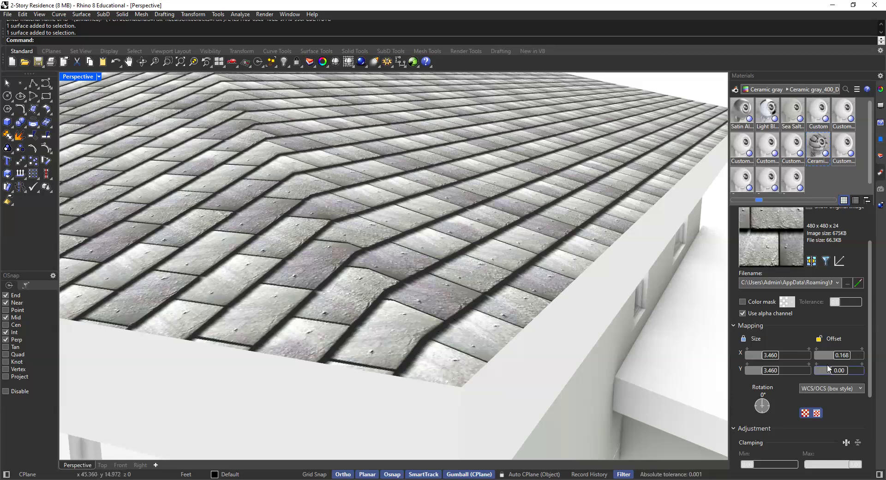
{"action": "left_click_drag", "start_coordinate": [837, 371], "coordinate": [831, 372]}
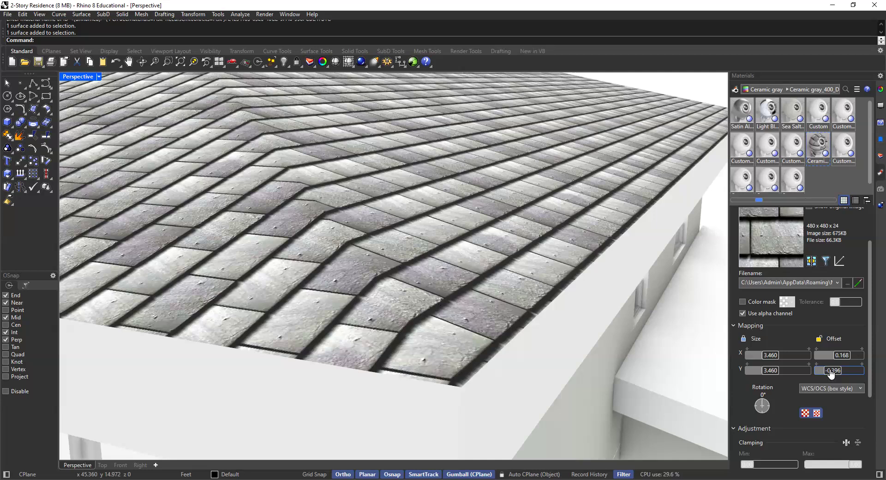
{"action": "left_click_drag", "start_coordinate": [836, 374], "coordinate": [834, 374]}
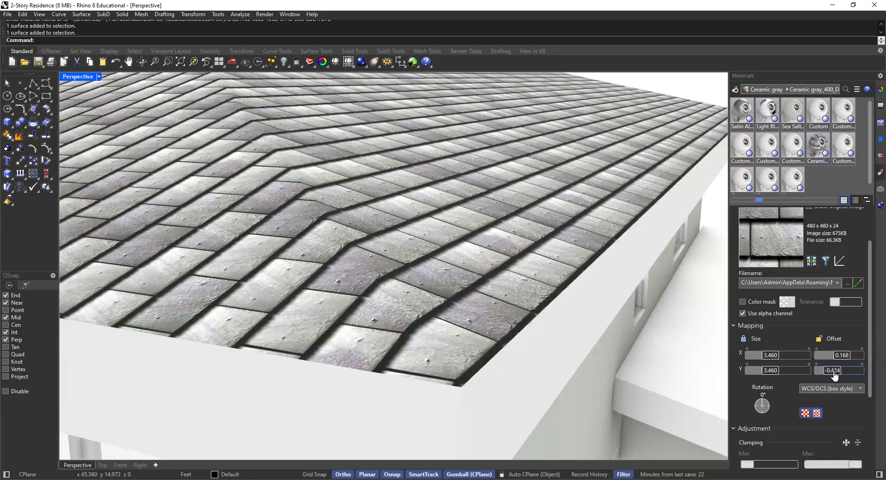
{"action": "scroll", "coordinate": [502, 339], "scroll_direction": "down", "scroll_amount": 5}
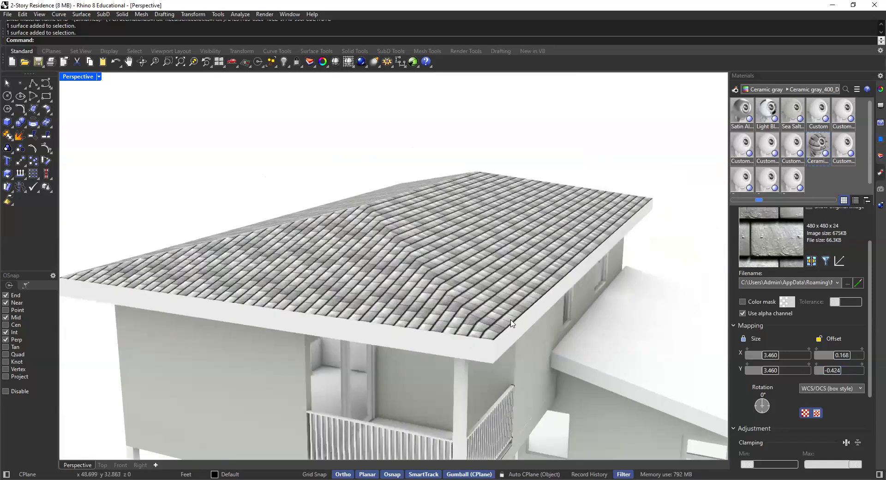
{"action": "scroll", "coordinate": [512, 325], "scroll_direction": "up", "scroll_amount": 5}
{"action": "scroll", "coordinate": [512, 325], "scroll_direction": "up", "scroll_amount": 3}
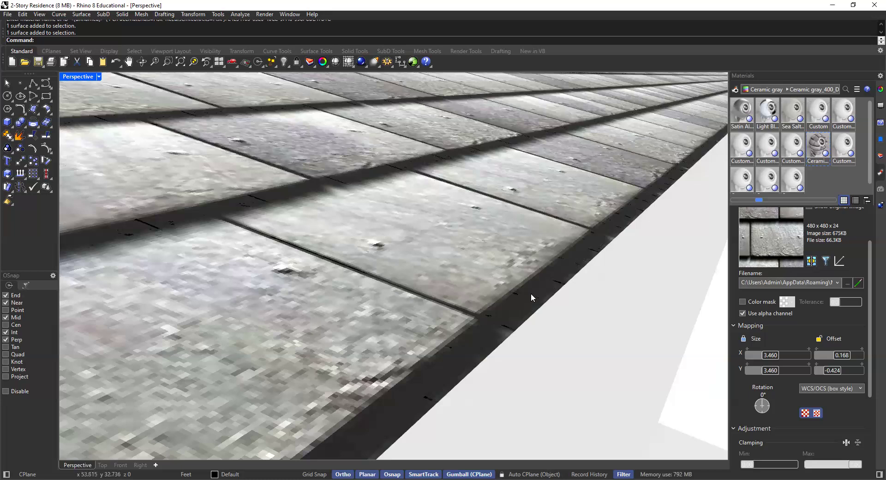
- Try rotating the Ceramic gray tile texture by 90° and check the tile direction across the main roof
{"action": "scroll", "coordinate": [533, 294], "scroll_direction": "down", "scroll_amount": 4}
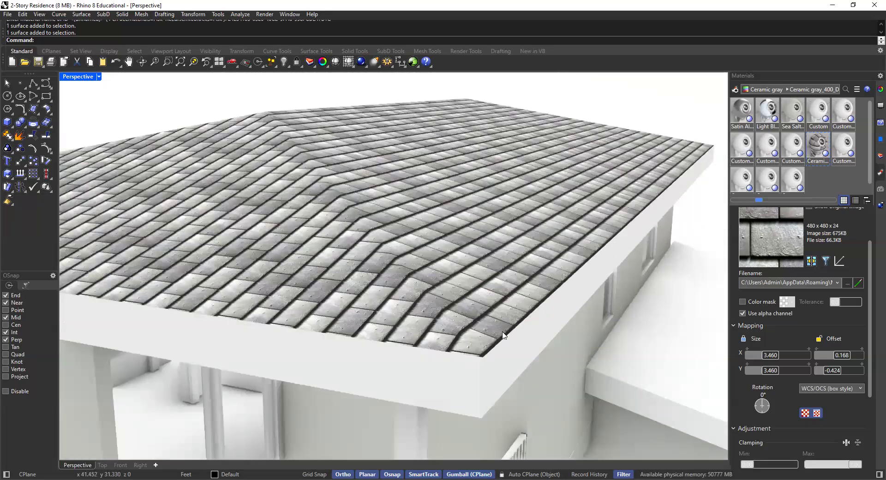
{"action": "scroll", "coordinate": [507, 329], "scroll_direction": "down", "scroll_amount": 3}
{"action": "scroll", "coordinate": [524, 312], "scroll_direction": "down", "scroll_amount": 2}
{"action": "right_click_drag", "start_coordinate": [515, 307], "coordinate": [475, 333]}
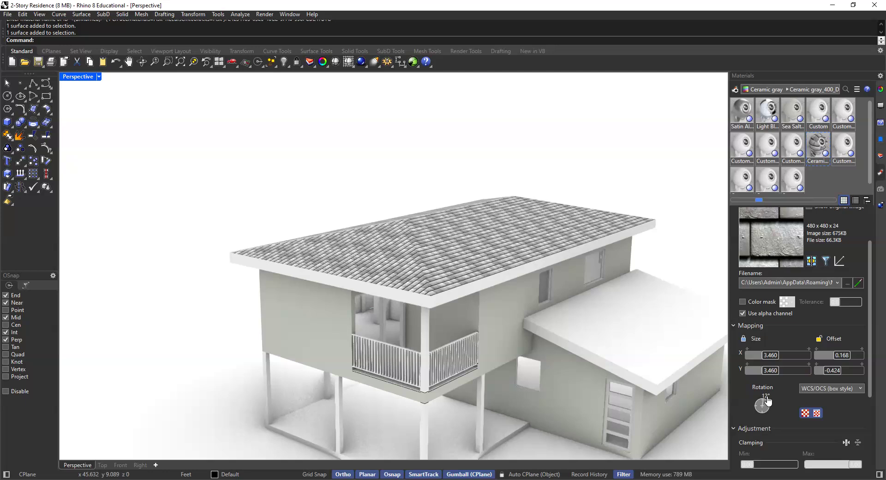
{"action": "left_click_drag", "start_coordinate": [764, 395], "coordinate": [762, 394]}
{"action": "left_click", "coordinate": [770, 406]}
{"action": "type", "text": "9"}
{"action": "key", "text": "Return"}
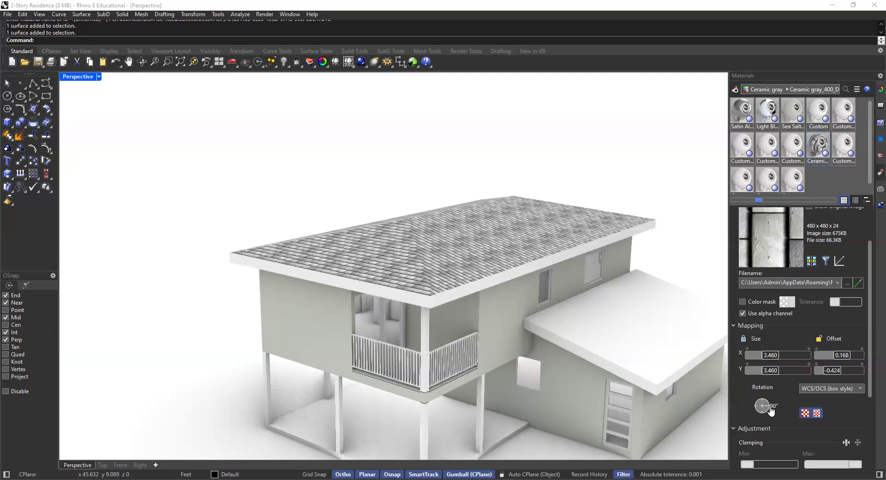
{"action": "scroll", "coordinate": [477, 216], "scroll_direction": "down", "scroll_amount": 5}
{"action": "right_click_drag", "start_coordinate": [477, 216], "coordinate": [500, 266]}
{"action": "scroll", "coordinate": [501, 269], "scroll_direction": "up", "scroll_amount": 3}
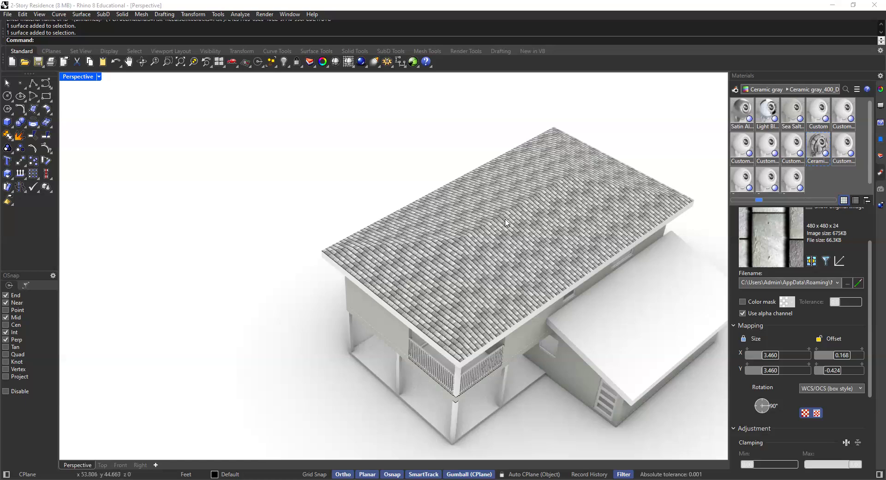
- Reset the Ceramic gray tile texture's rotation to 0° and clear the roof face selection
{"action": "left_click", "coordinate": [432, 285]}
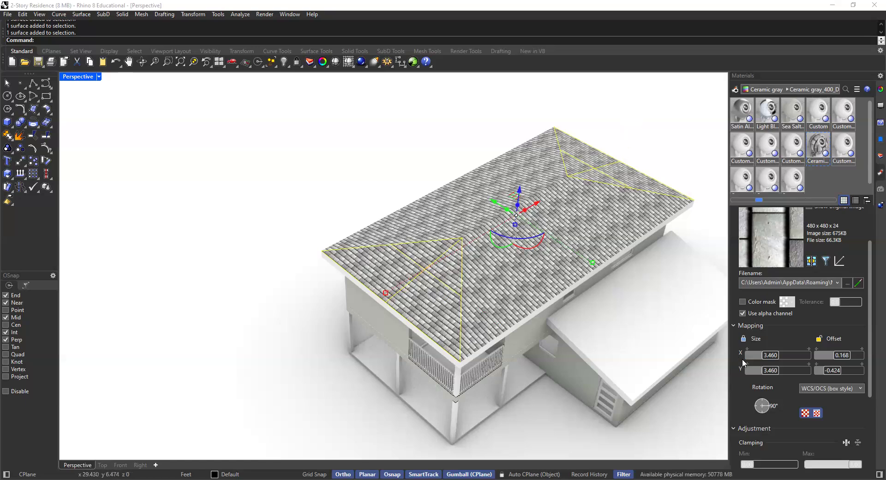
{"action": "left_click", "coordinate": [768, 403]}
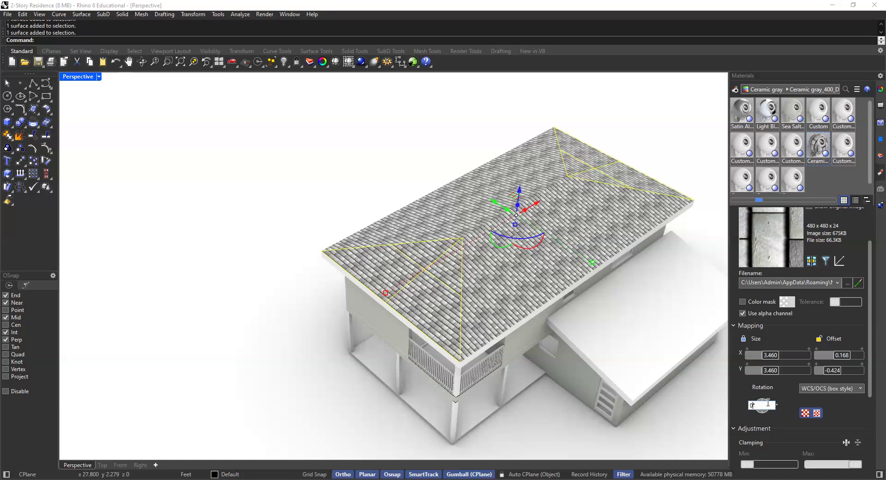
{"action": "key", "text": "Return"}
{"action": "left_click", "coordinate": [588, 161]}
{"action": "left_click", "coordinate": [588, 158]}
{"action": "left_click", "coordinate": [671, 151]}
- Duplicate the Ceramic gray material and name the copy Rotated_Ceramic gray
{"action": "left_click", "coordinate": [820, 143]}
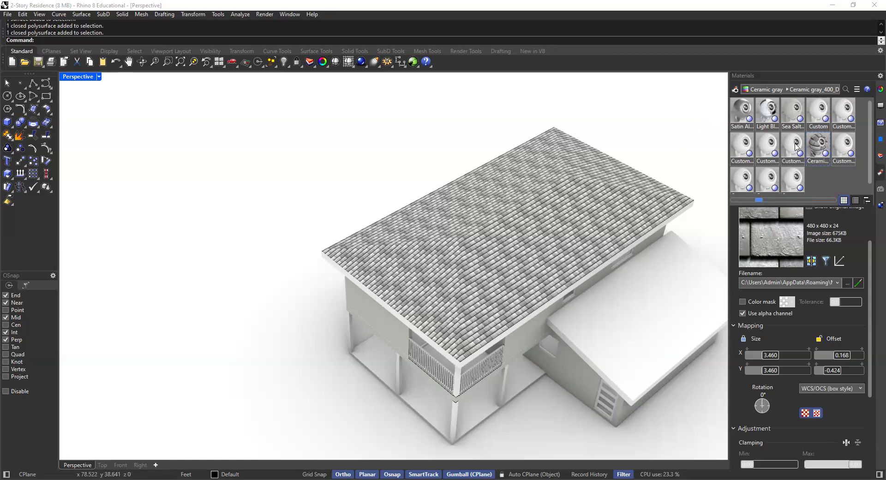
{"action": "right_click", "coordinate": [813, 151]}
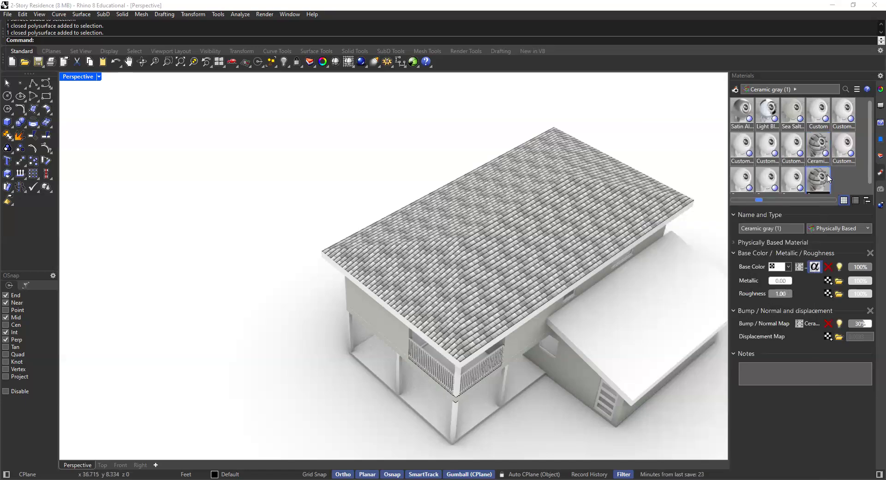
{"action": "left_click", "coordinate": [813, 189]}
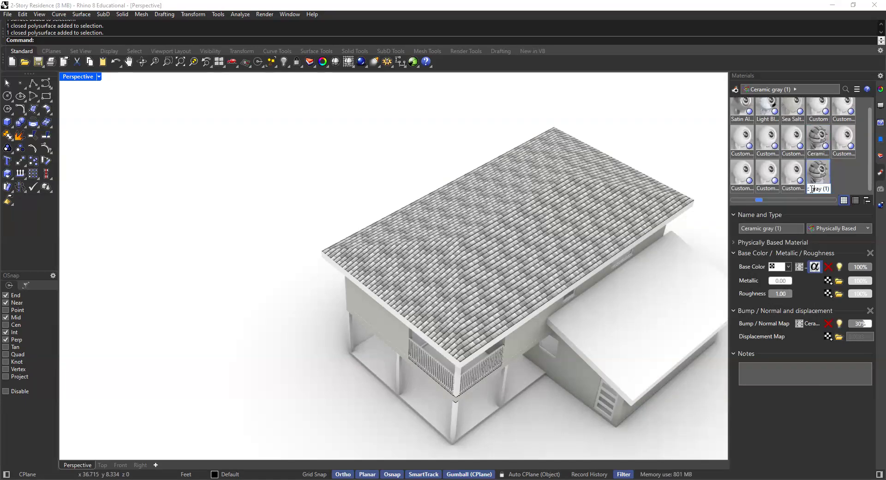
{"action": "key", "text": "BackSpace"}
{"action": "key", "text": "BackSpace"}
{"action": "key", "text": "BackSpace"}
{"action": "key", "text": "BackSpace"}
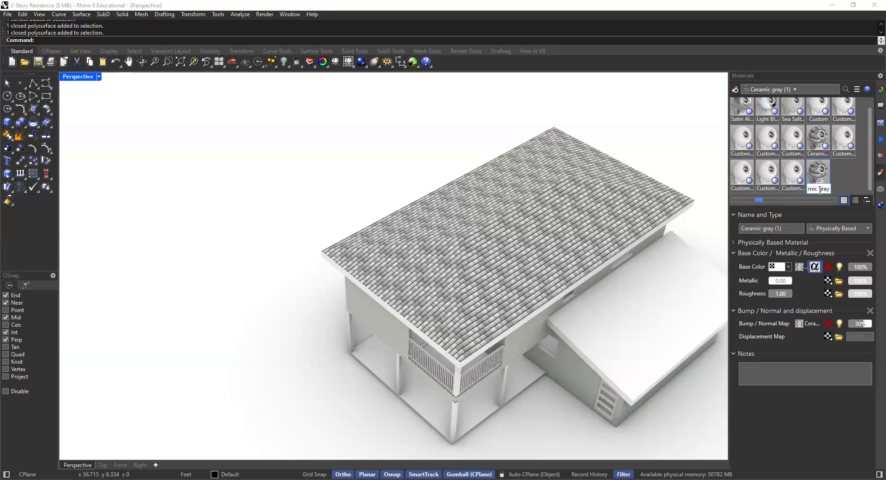
{"action": "left_click_drag", "start_coordinate": [813, 190], "coordinate": [802, 189]}
{"action": "left_click", "coordinate": [809, 189]}
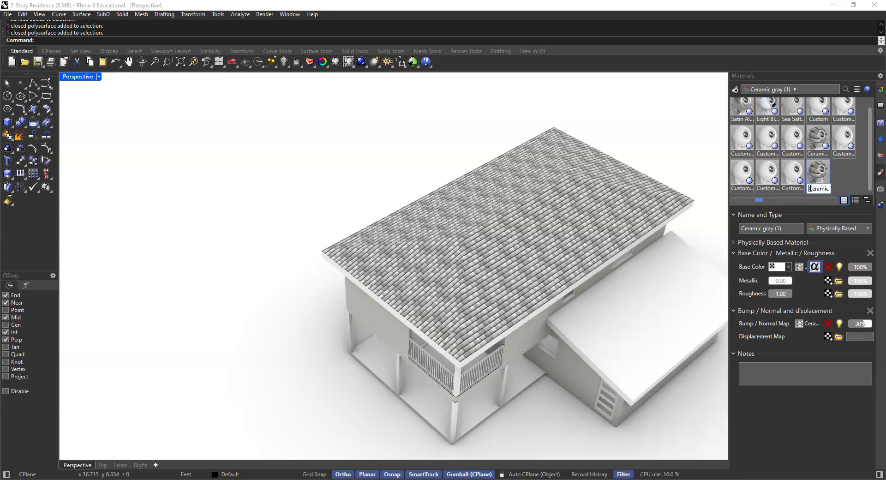
{"action": "type", "text": "Rotated_C"}
{"action": "key", "text": "Return"}
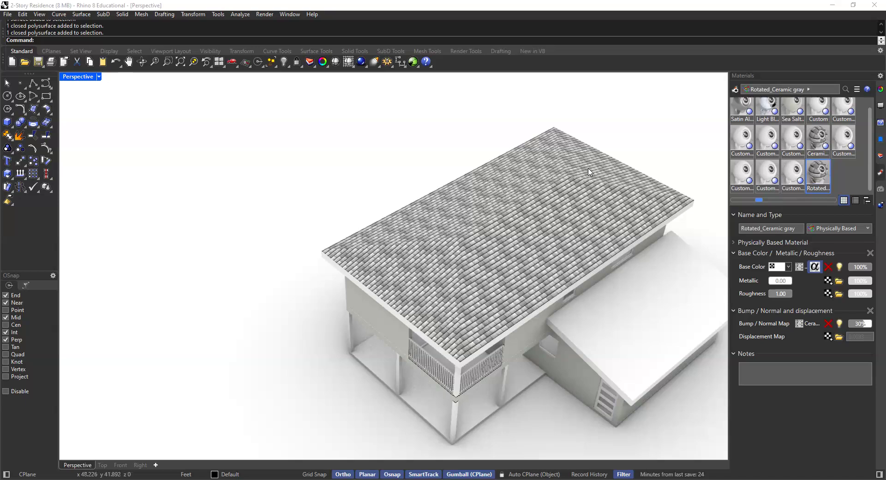
- Assign the Rotated_Ceramic gray material to the two triangular hip-end faces of the main roof
{"action": "left_click", "coordinate": [439, 268], "text": "ctrl+shift"}
{"action": "left_click", "coordinate": [583, 170], "text": "ctrl+shift"}
{"action": "right_click", "coordinate": [816, 171]}
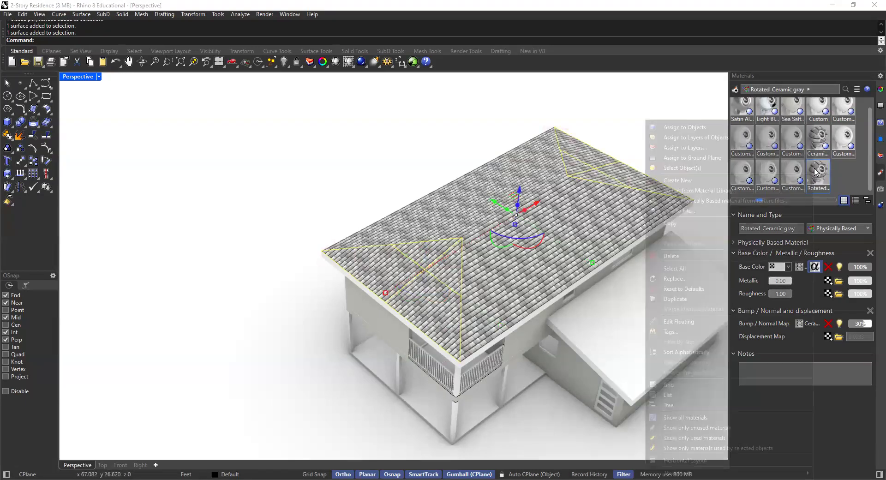
{"action": "left_click", "coordinate": [685, 131]}
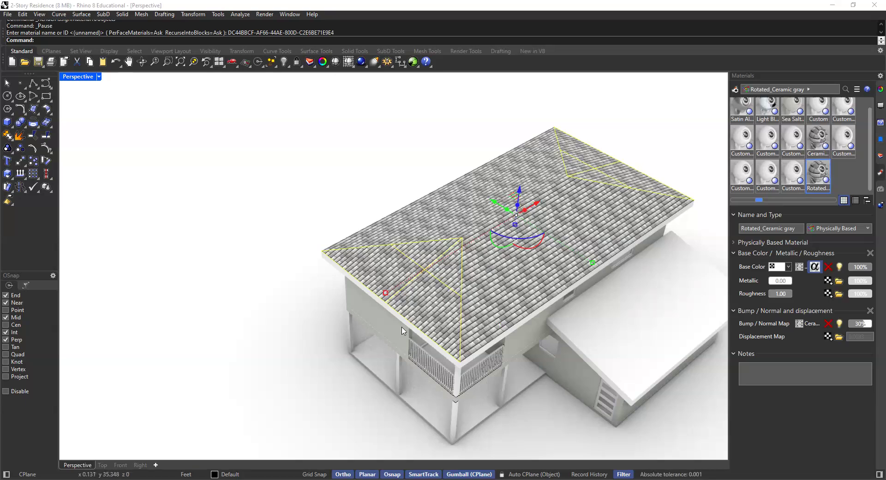
{"action": "left_click", "coordinate": [656, 159]}
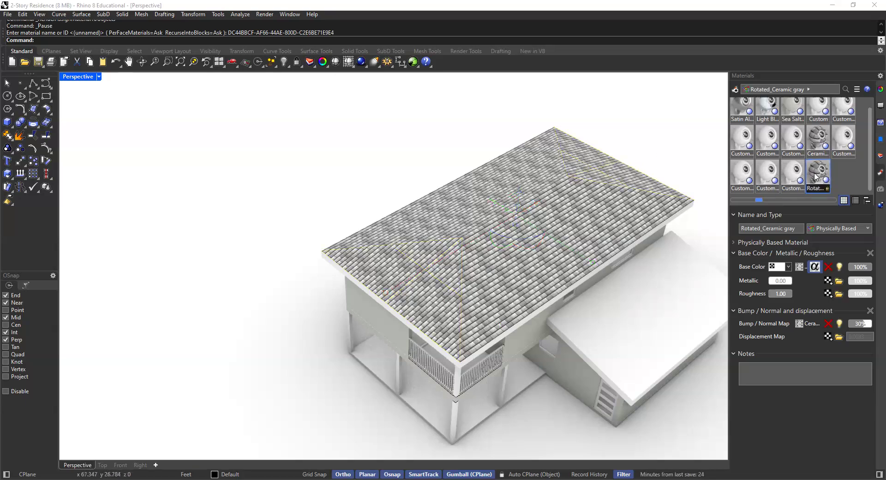
- Set the base color texture rotation of Rotated_Ceramic gray to 90°
{"action": "left_click", "coordinate": [799, 267]}
{"action": "scroll", "coordinate": [787, 354], "scroll_direction": "down", "scroll_amount": 2}
{"action": "left_click_drag", "start_coordinate": [764, 397], "coordinate": [762, 398]}
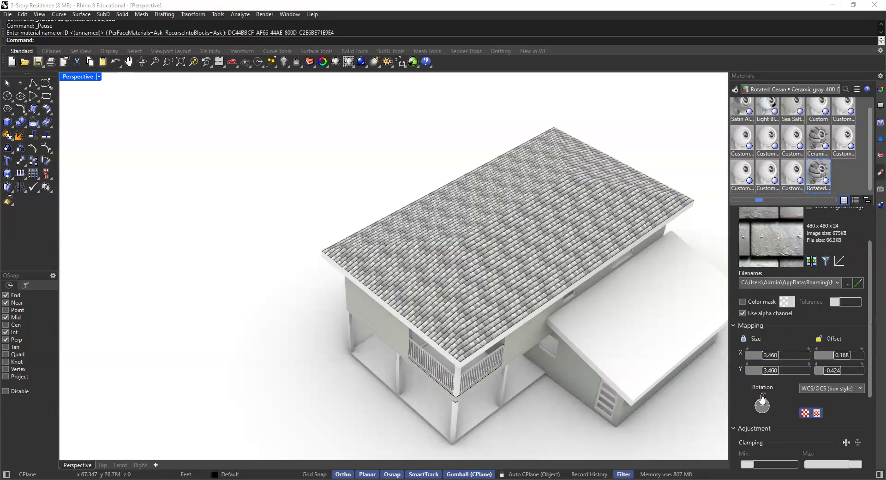
{"action": "double_click", "coordinate": [762, 398]}
{"action": "type", "text": "90"}
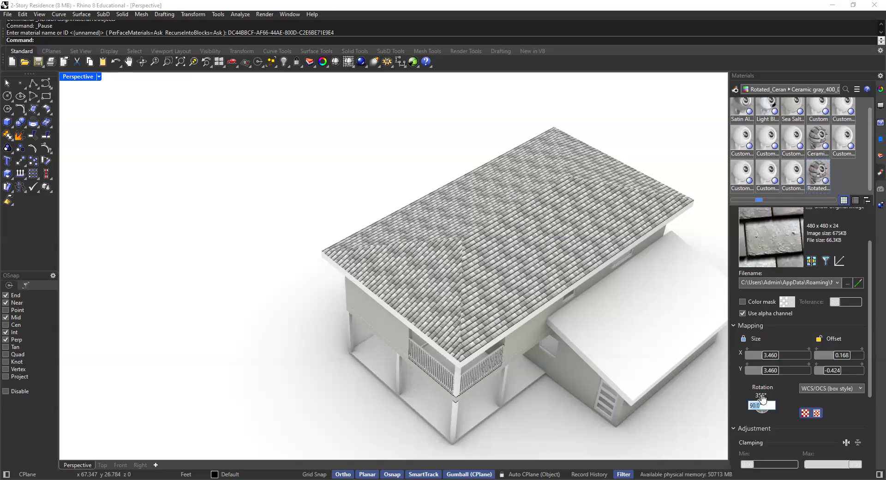
{"action": "key", "text": "Return"}
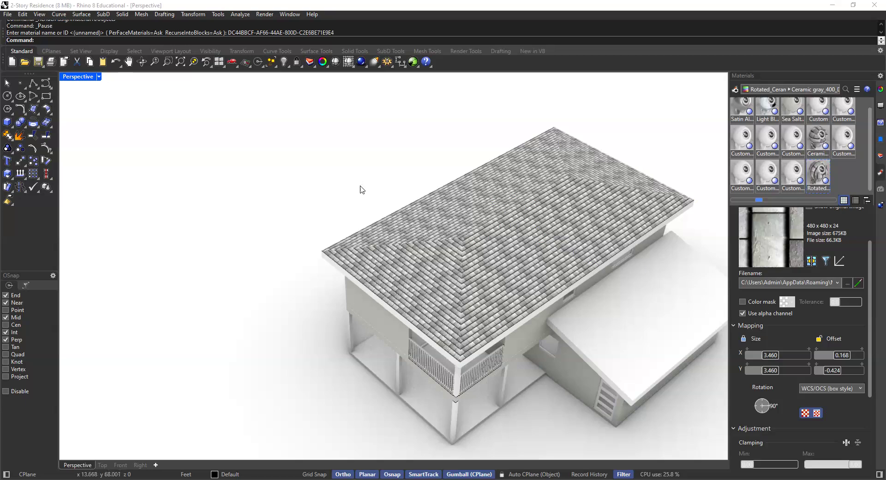
- Examine the tile direction along the main roof's hips and eaves from several angles
{"action": "scroll", "coordinate": [429, 263], "scroll_direction": "up", "scroll_amount": 5}
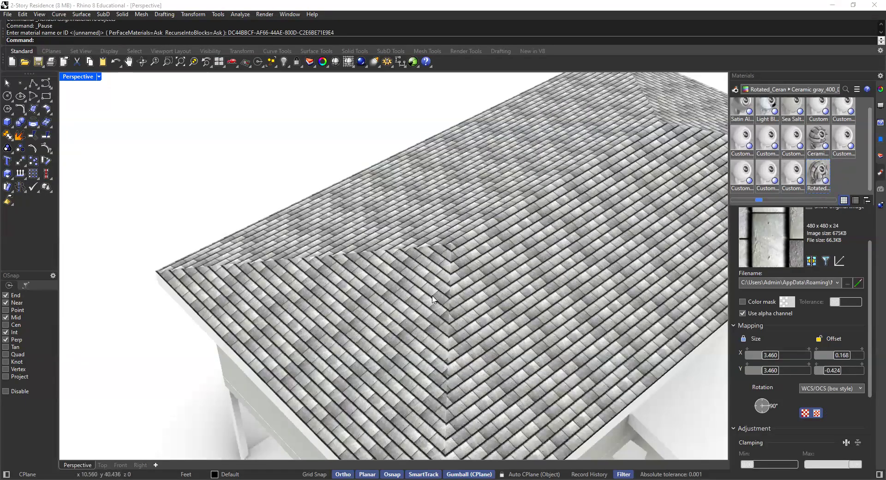
{"action": "scroll", "coordinate": [433, 299], "scroll_direction": "down", "scroll_amount": 10}
{"action": "right_click_drag", "start_coordinate": [587, 255], "coordinate": [404, 244]}
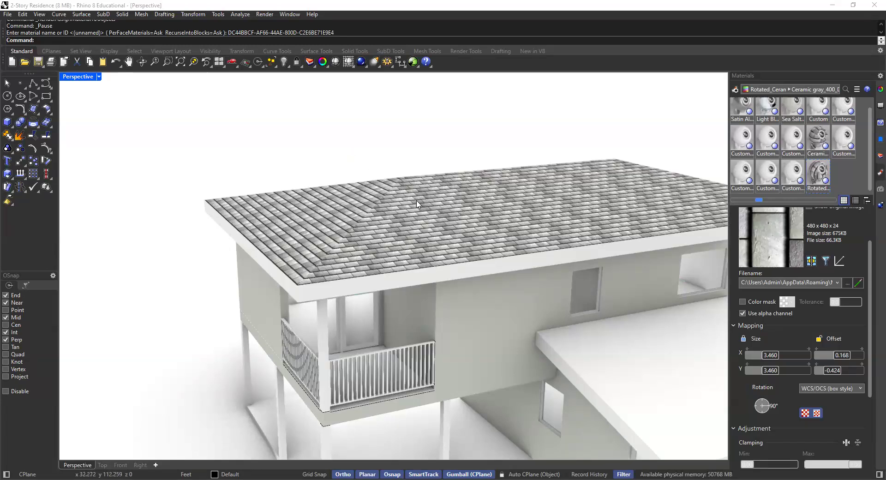
{"action": "right_click_drag", "start_coordinate": [417, 201], "coordinate": [394, 151], "text": "shift"}
{"action": "scroll", "coordinate": [394, 153], "scroll_direction": "down", "scroll_amount": 3}
{"action": "right_click_drag", "start_coordinate": [417, 197], "coordinate": [392, 147]}
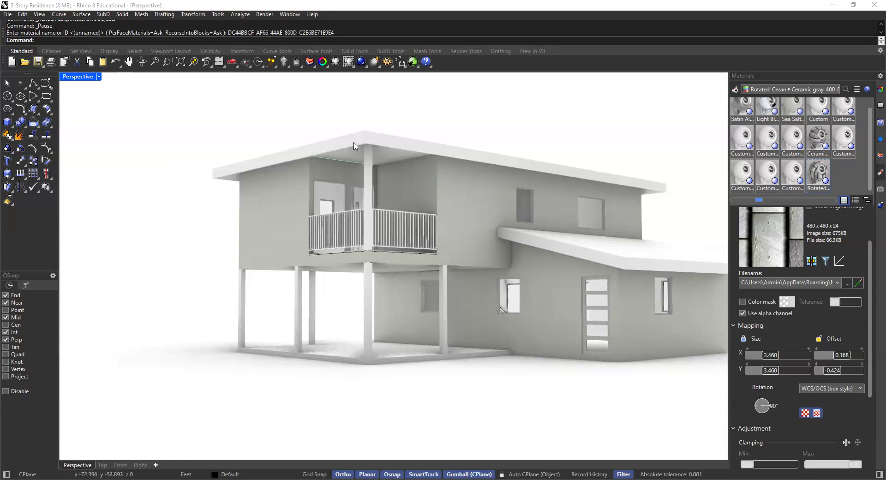
{"action": "right_click_drag", "start_coordinate": [368, 164], "coordinate": [392, 203], "text": "shift"}
{"action": "scroll", "coordinate": [389, 211], "scroll_direction": "up", "scroll_amount": 2}
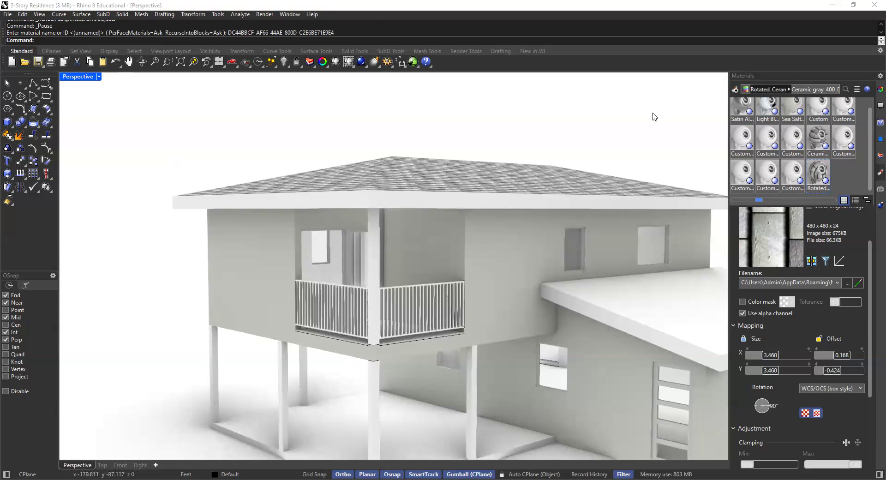
{"action": "scroll", "coordinate": [712, 141], "scroll_direction": "up", "scroll_amount": 3}
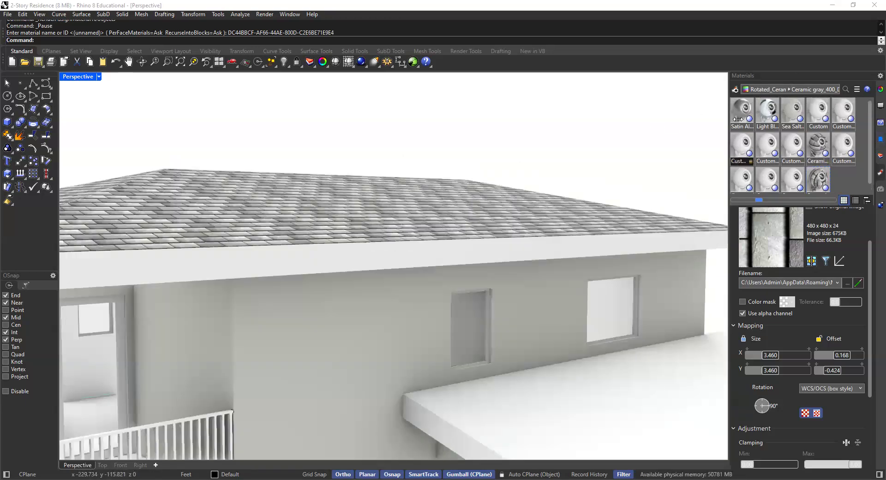
- Import the Ochre Eggshell Paint material from the library's Paint > Eggshell folder
{"action": "left_click", "coordinate": [736, 88]}
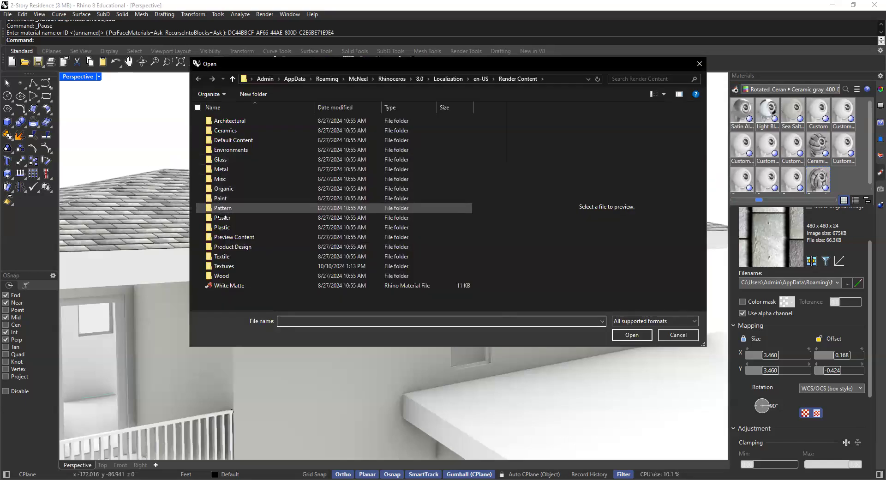
{"action": "double_click", "coordinate": [219, 198]}
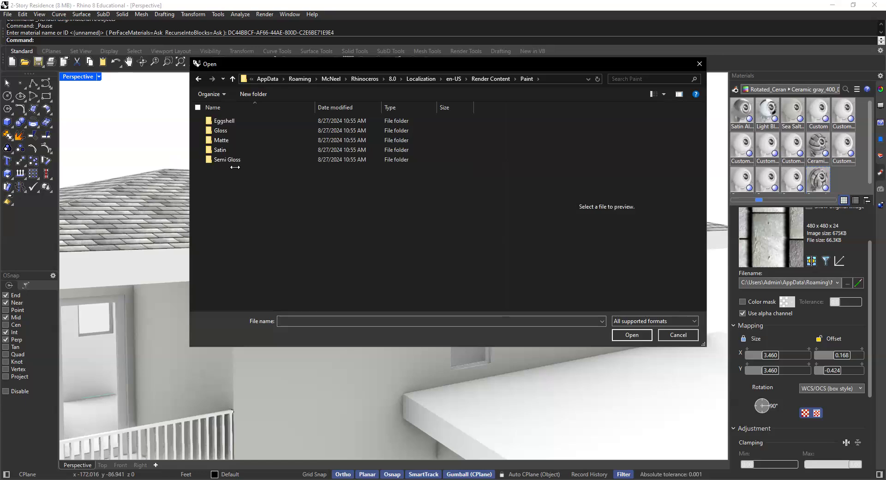
{"action": "double_click", "coordinate": [223, 120]}
{"action": "left_click", "coordinate": [321, 258]}
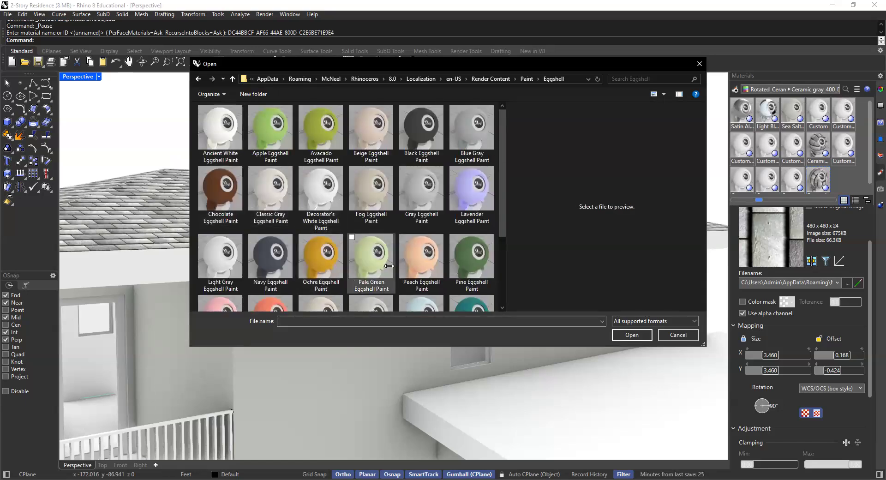
{"action": "left_click", "coordinate": [631, 335]}
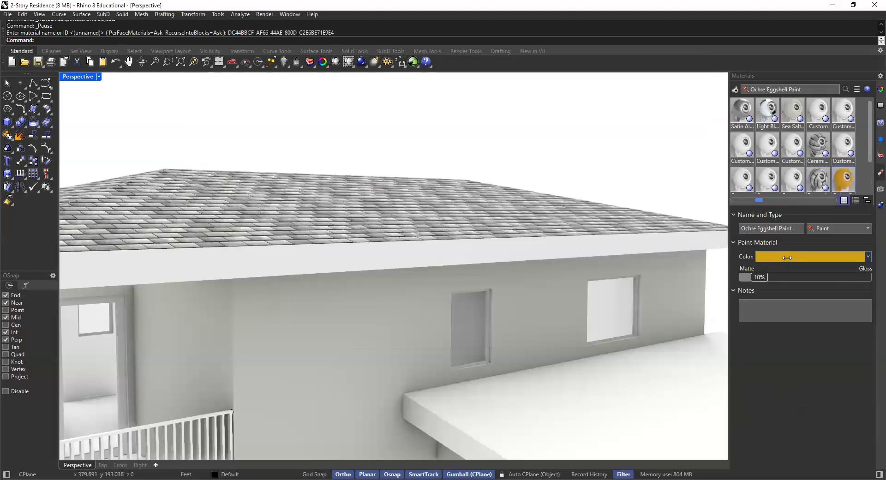
- Change the Ochre Eggshell Paint color to the muted gray-green #7A8881
{"action": "left_click", "coordinate": [790, 256]}
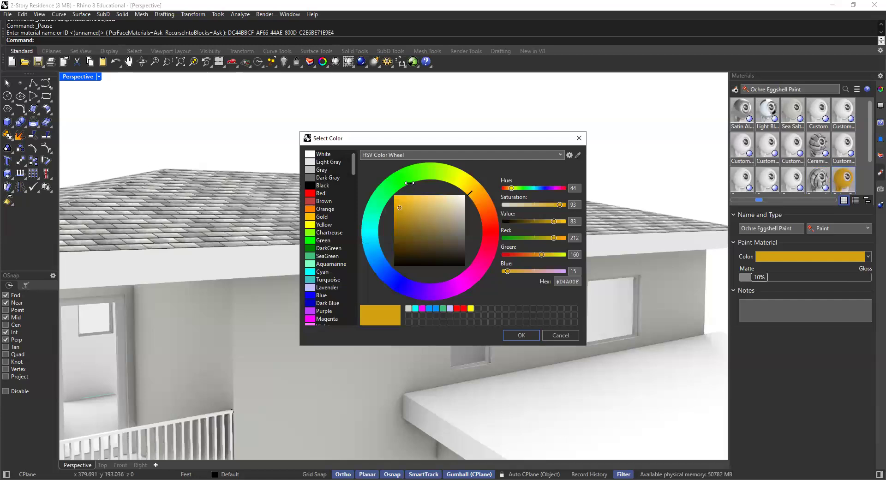
{"action": "left_click_drag", "start_coordinate": [439, 205], "coordinate": [450, 232]}
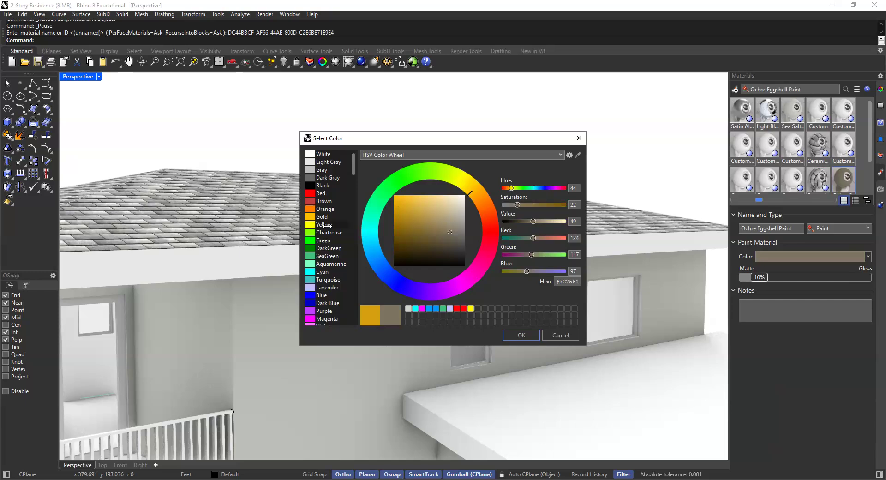
{"action": "left_click", "coordinate": [330, 263]}
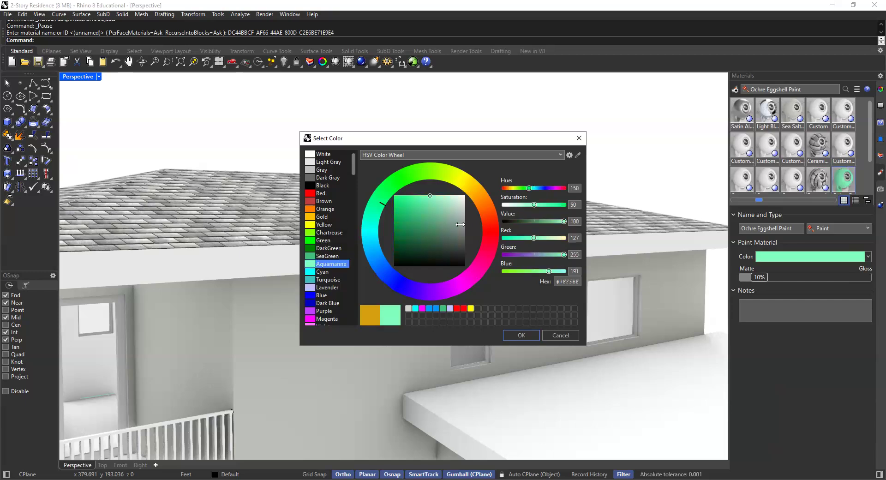
{"action": "mouse_move", "coordinate": [447, 240]}
{"action": "left_mouse_down"}
{"action": "mouse_move", "coordinate": [446, 223]}
{"action": "mouse_move", "coordinate": [449, 245]}
{"action": "mouse_move", "coordinate": [455, 233]}
{"action": "mouse_move", "coordinate": [457, 240]}
{"action": "mouse_move", "coordinate": [451, 219]}
{"action": "mouse_move", "coordinate": [457, 229]}
{"action": "left_mouse_up"}
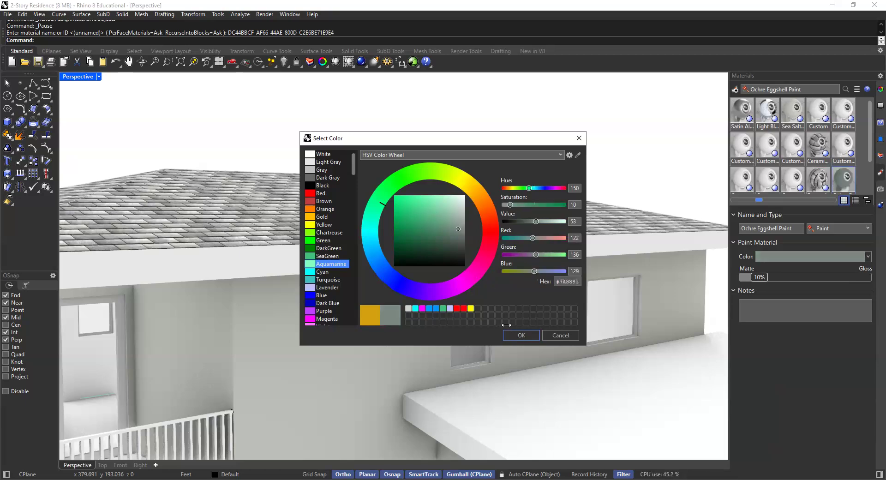
{"action": "left_click", "coordinate": [518, 334]}
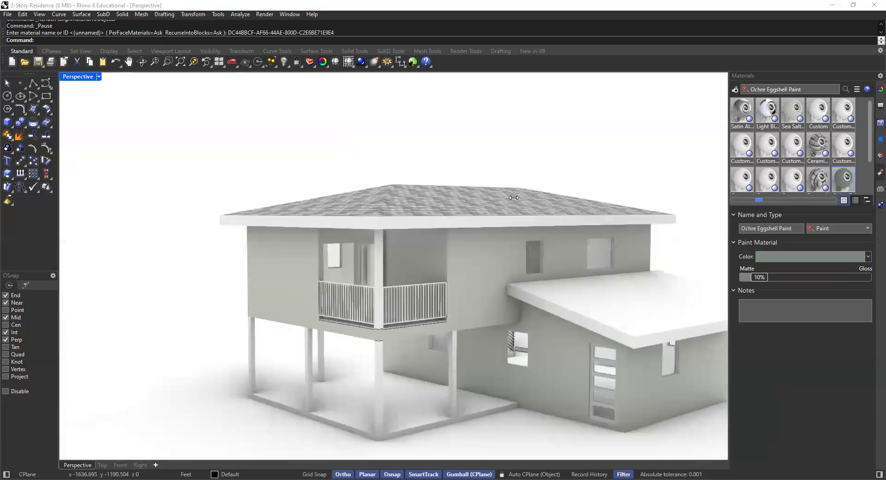
- Assign the Ochre Eggshell Paint material to the fascia surfaces on all sides of the main roof
{"action": "scroll", "coordinate": [368, 220], "scroll_direction": "up", "scroll_amount": 2}
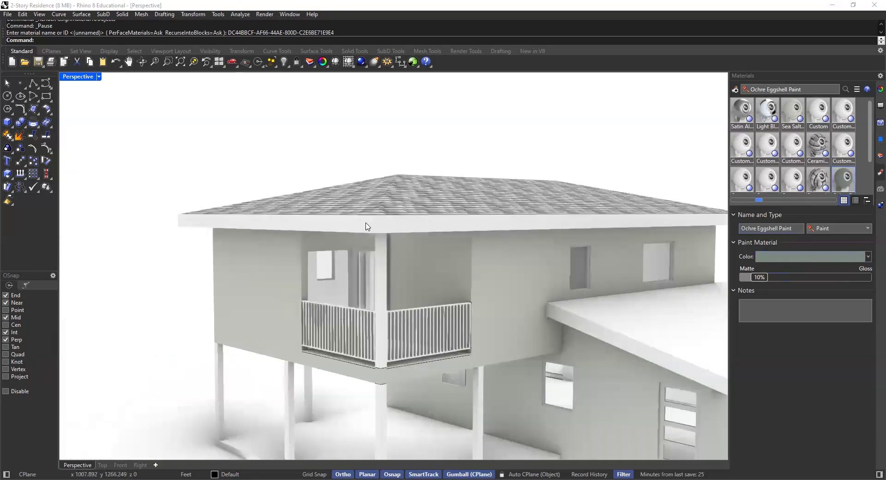
{"action": "left_click", "coordinate": [352, 227], "text": "ctrl+shift"}
{"action": "left_click", "coordinate": [455, 223], "text": "ctrl+shift"}
{"action": "scroll", "coordinate": [477, 223], "scroll_direction": "down", "scroll_amount": 5}
{"action": "right_click_drag", "start_coordinate": [538, 225], "coordinate": [306, 229]}
{"action": "scroll", "coordinate": [350, 226], "scroll_direction": "up", "scroll_amount": 8}
{"action": "scroll", "coordinate": [374, 246], "scroll_direction": "down", "scroll_amount": 6}
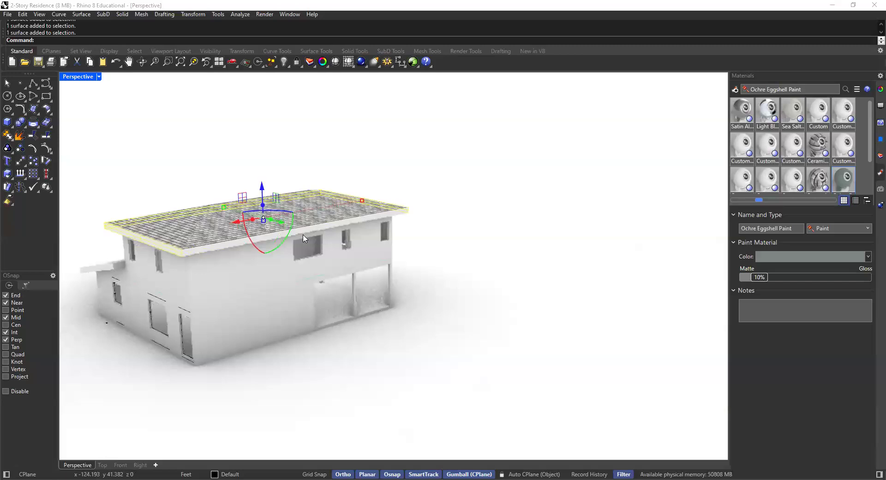
{"action": "scroll", "coordinate": [307, 229], "scroll_direction": "up", "scroll_amount": 4}
{"action": "scroll", "coordinate": [392, 222], "scroll_direction": "down", "scroll_amount": 6}
{"action": "right_click_drag", "start_coordinate": [392, 223], "coordinate": [300, 224]}
{"action": "right_click_drag", "start_coordinate": [479, 224], "coordinate": [323, 222]}
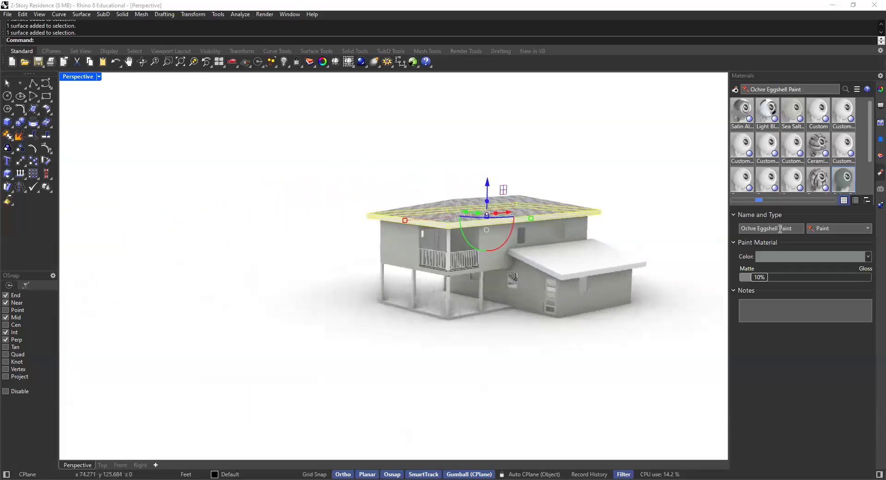
{"action": "right_click", "coordinate": [842, 179]}
{"action": "left_click", "coordinate": [722, 127]}
{"action": "key", "text": "Escape"}
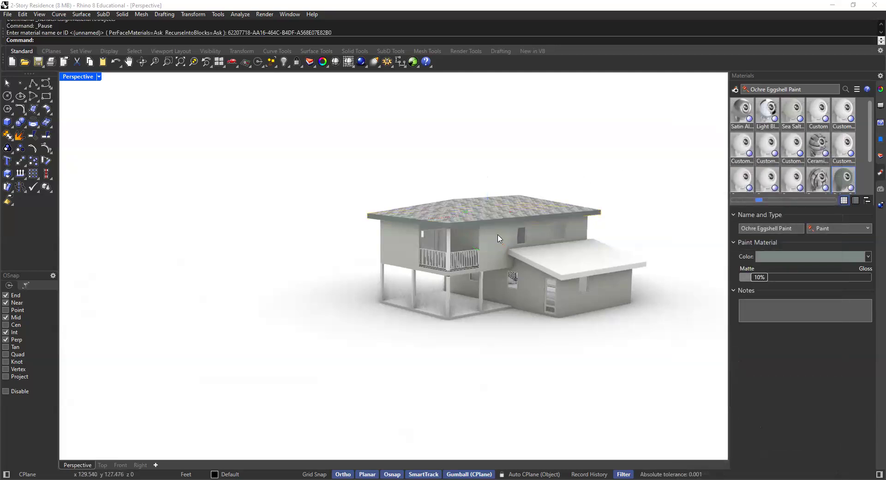
{"action": "scroll", "coordinate": [498, 239], "scroll_direction": "up", "scroll_amount": 5}
{"action": "mouse_move", "coordinate": [485, 251]}
{"action": "right_mouse_down"}
{"action": "mouse_move", "coordinate": [443, 251]}
{"action": "mouse_move", "coordinate": [474, 231]}
{"action": "right_mouse_up"}
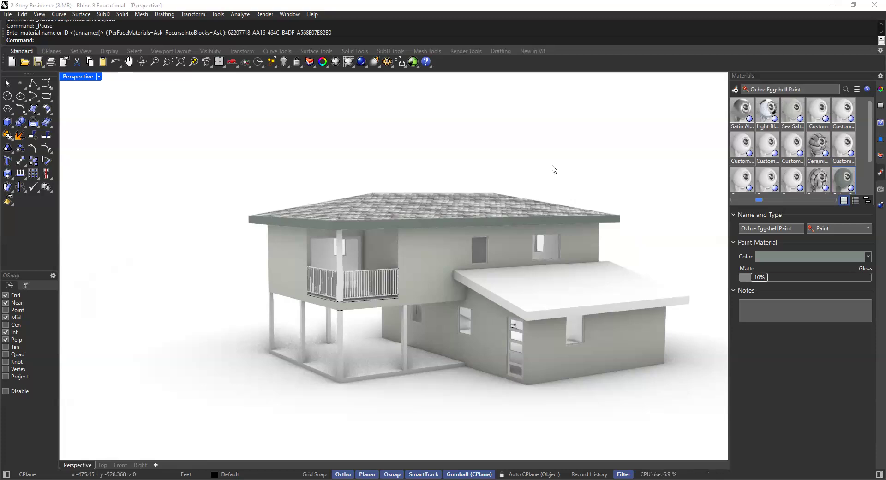
- Browse the material library's Architectural > Floor > Terrazzo folder with its material previews displayed as large icons
{"action": "left_click", "coordinate": [735, 90]}
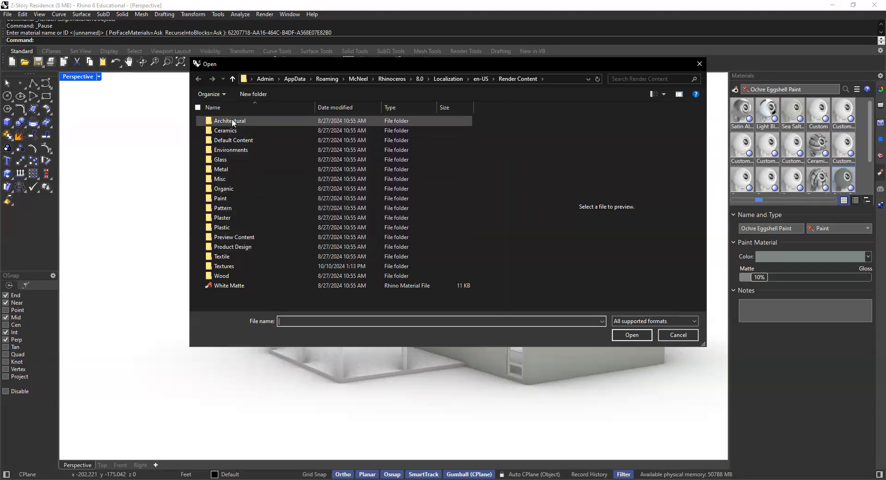
{"action": "left_click", "coordinate": [229, 178]}
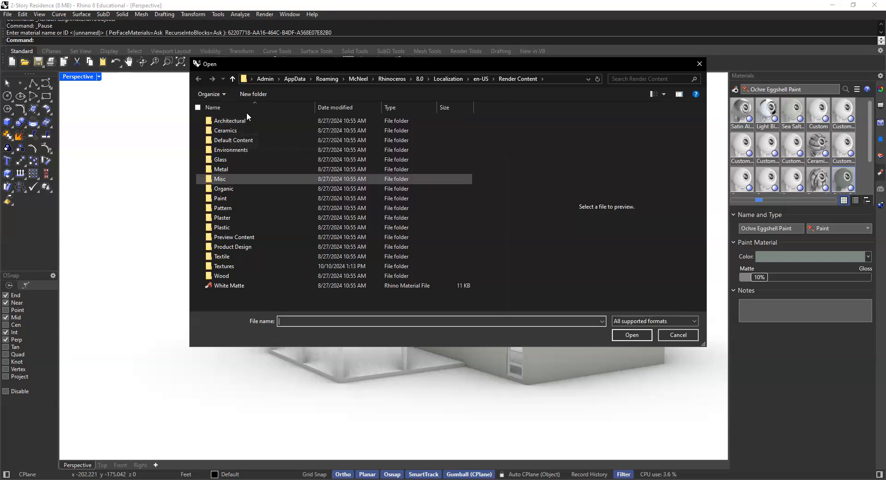
{"action": "double_click", "coordinate": [247, 120]}
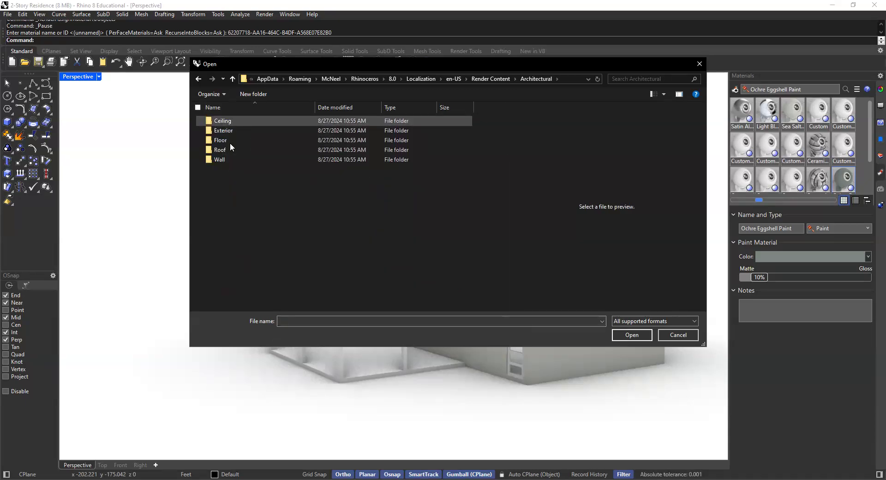
{"action": "double_click", "coordinate": [230, 141]}
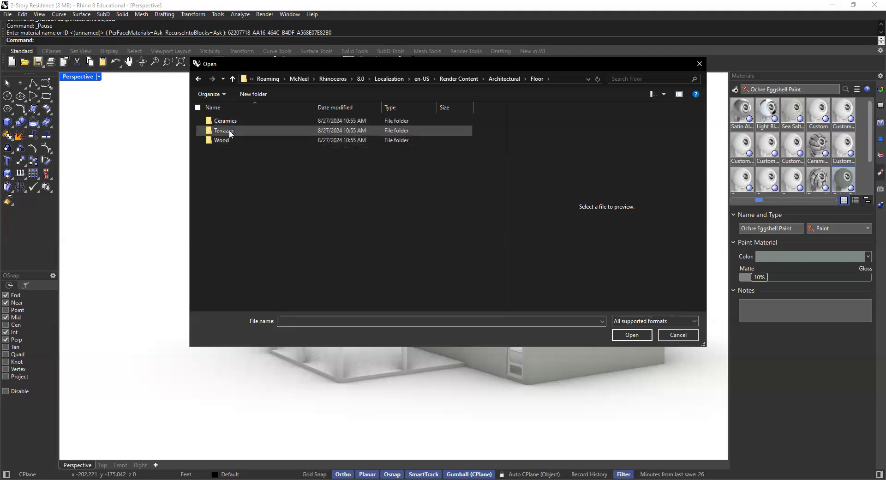
{"action": "double_click", "coordinate": [230, 133]}
{"action": "left_click", "coordinate": [226, 133]}
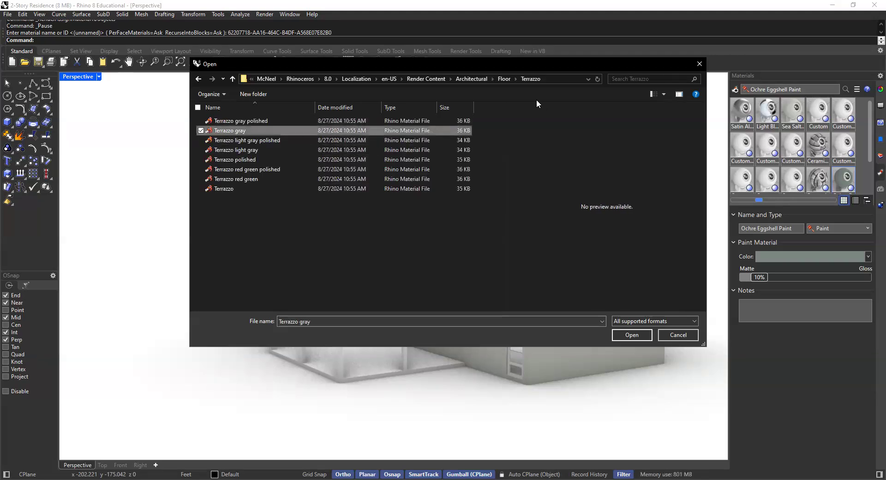
{"action": "left_click", "coordinate": [664, 95]}
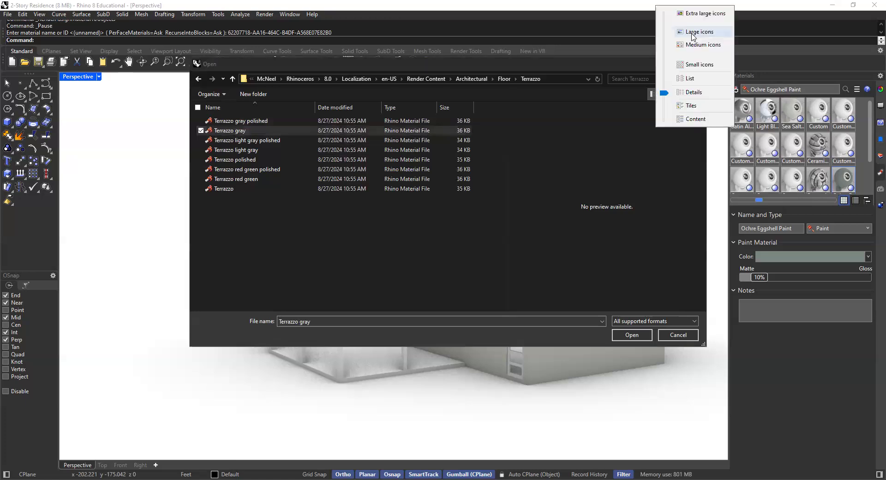
{"action": "key", "text": "Return"}
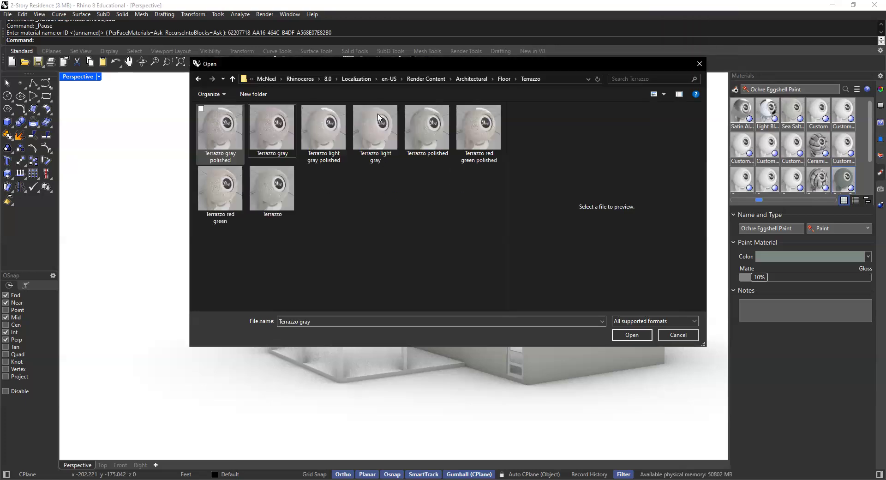
- Look through the large material previews in the Architectural > Floor > Ceramics folder, then return to the Floor folder
{"action": "left_click", "coordinate": [502, 79]}
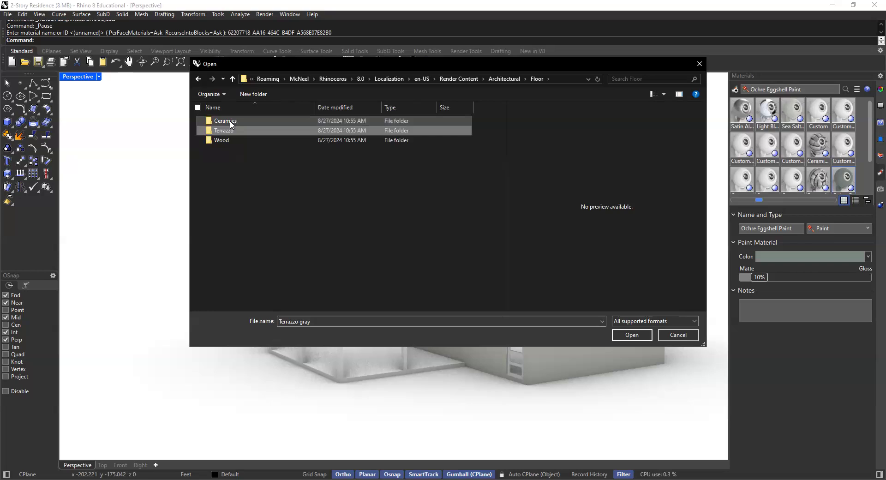
{"action": "double_click", "coordinate": [222, 120]}
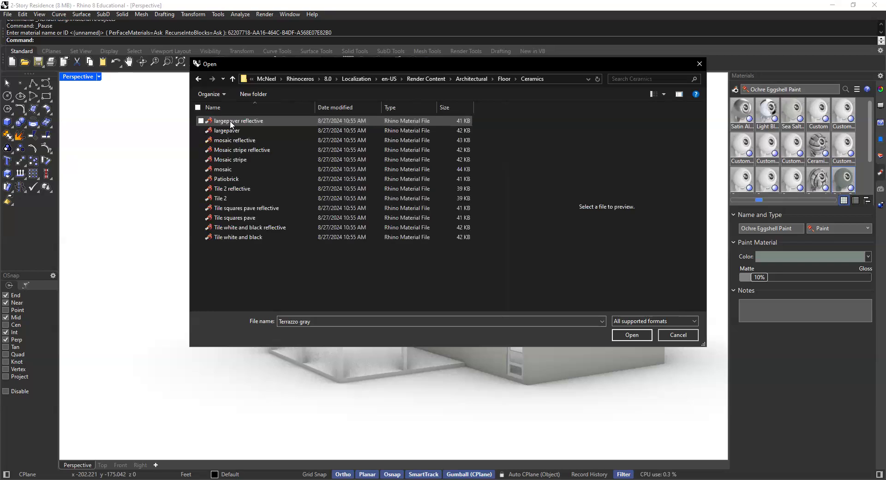
{"action": "left_click", "coordinate": [663, 95]}
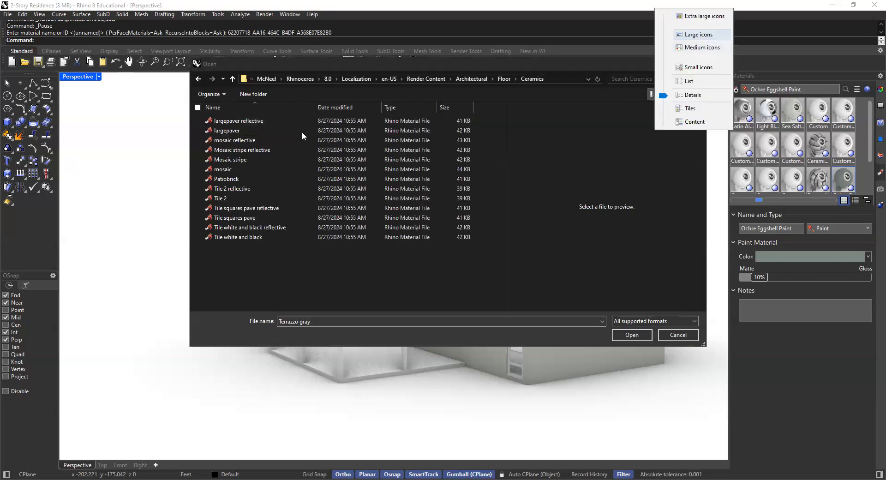
{"action": "key", "text": "Return"}
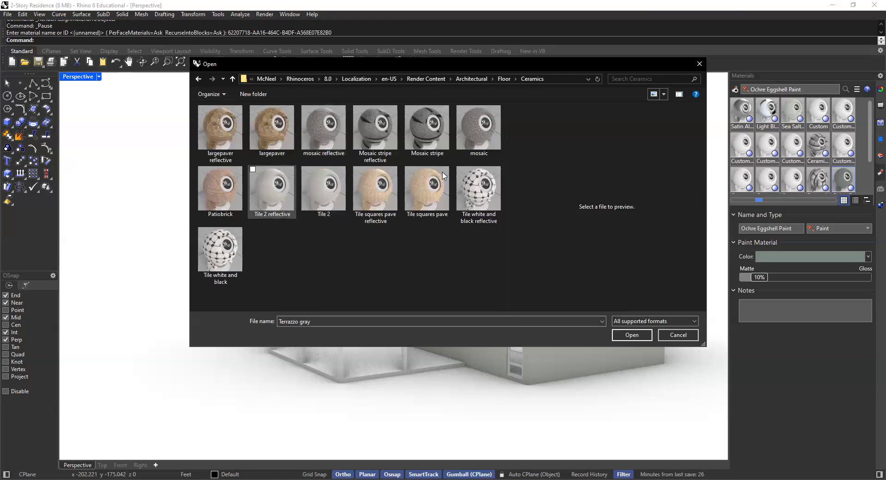
{"action": "left_click", "coordinate": [504, 79]}
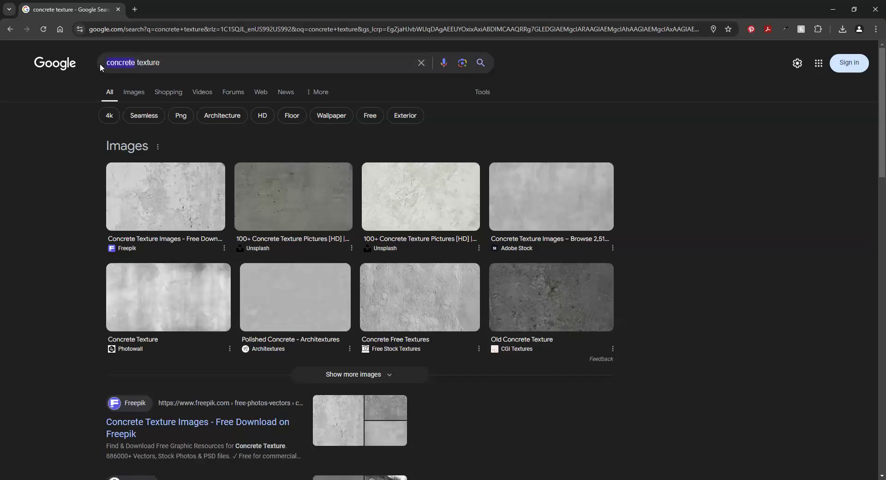
- Switch to the web browser and search Google Images for "concrete texture seamless", refined to High resolution
{"action": "left_click", "coordinate": [136, 63]}
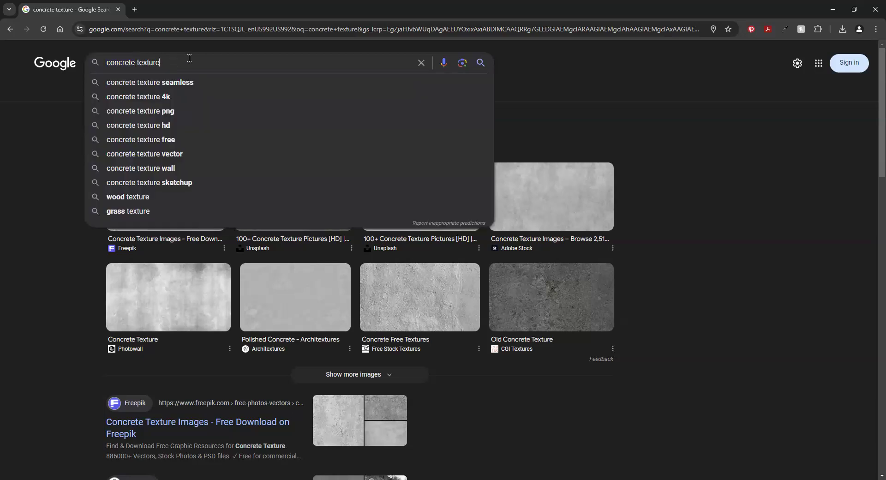
{"action": "left_click", "coordinate": [64, 96]}
{"action": "left_click", "coordinate": [179, 58]}
{"action": "type", "text": "tile"}
{"action": "key", "text": "BackSpace"}
{"action": "key", "text": "BackSpace"}
{"action": "key", "text": "BackSpace"}
{"action": "key", "text": "BackSpace"}
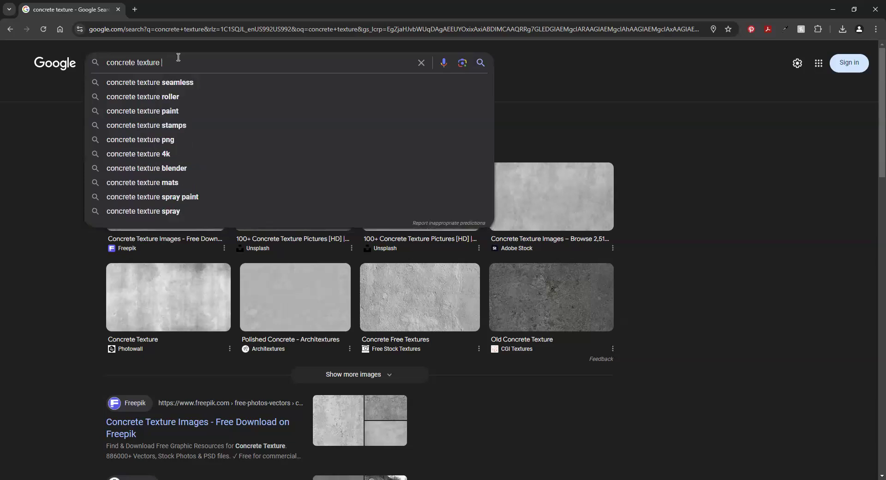
{"action": "left_click", "coordinate": [184, 83]}
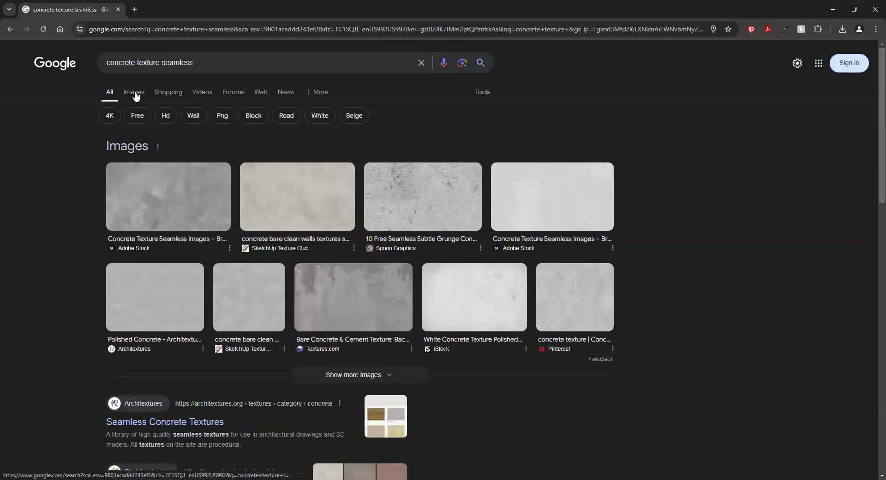
{"action": "left_click", "coordinate": [135, 93]}
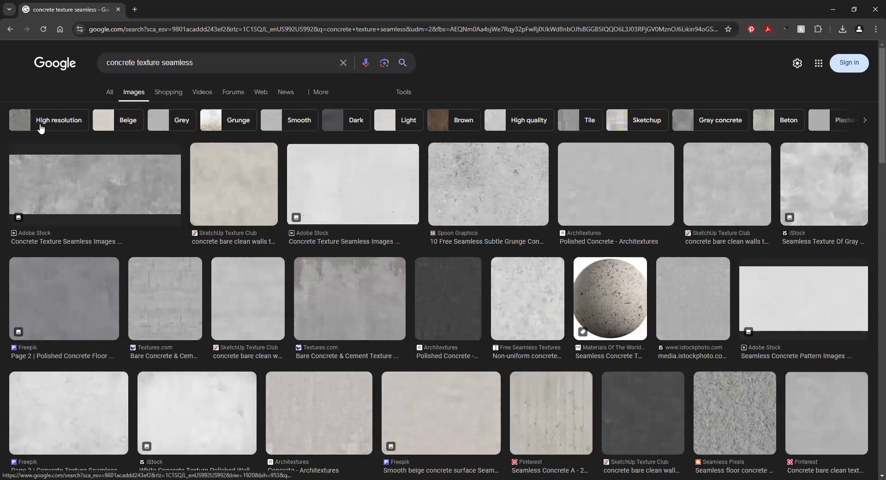
{"action": "left_click", "coordinate": [41, 121]}
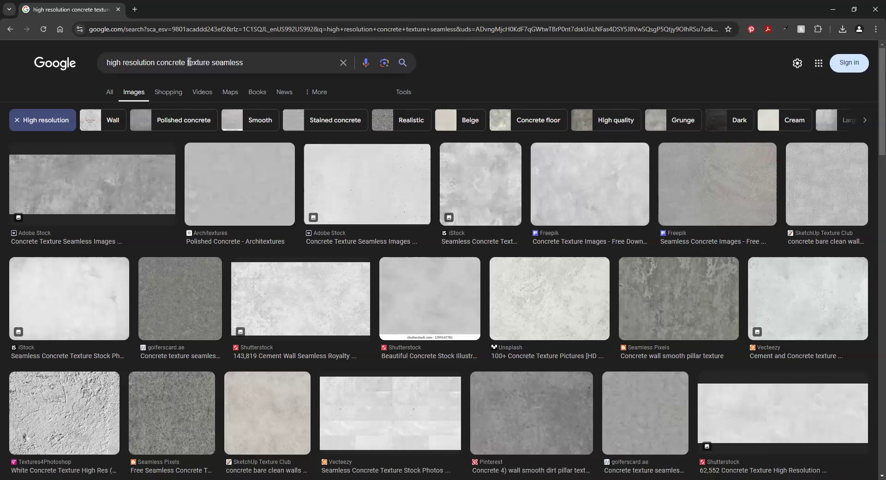
- Drop the word "seamless" and search images for "high resolution concrete texture"
{"action": "double_click", "coordinate": [204, 61]}
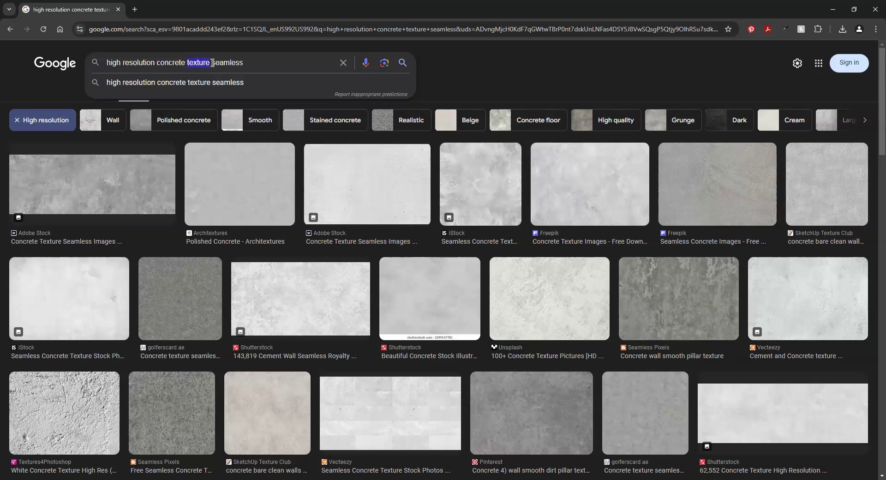
{"action": "double_click", "coordinate": [307, 62]}
{"action": "key", "text": "BackSpace"}
{"action": "key", "text": "Return"}
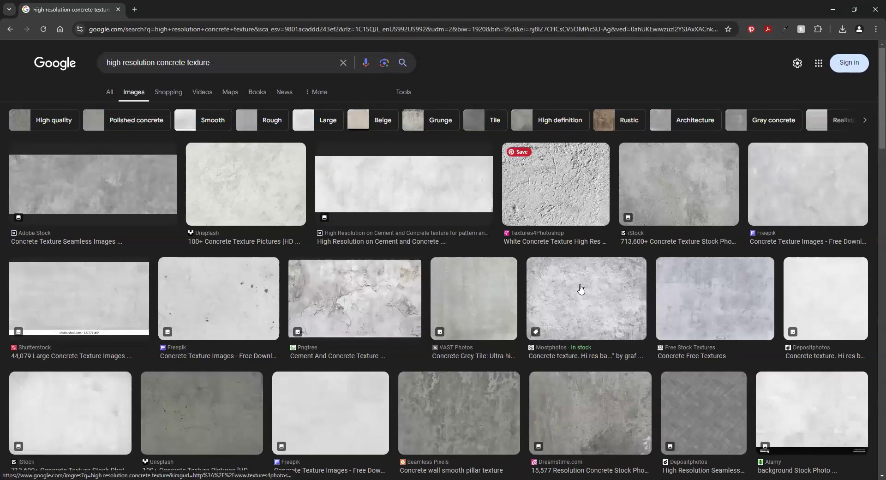
- Preview the Peakpx, Free Stock Textures, Freepik and The Designest concrete images to compare cracks, stains and tileability
{"action": "scroll", "coordinate": [580, 289], "scroll_direction": "down", "scroll_amount": 2}
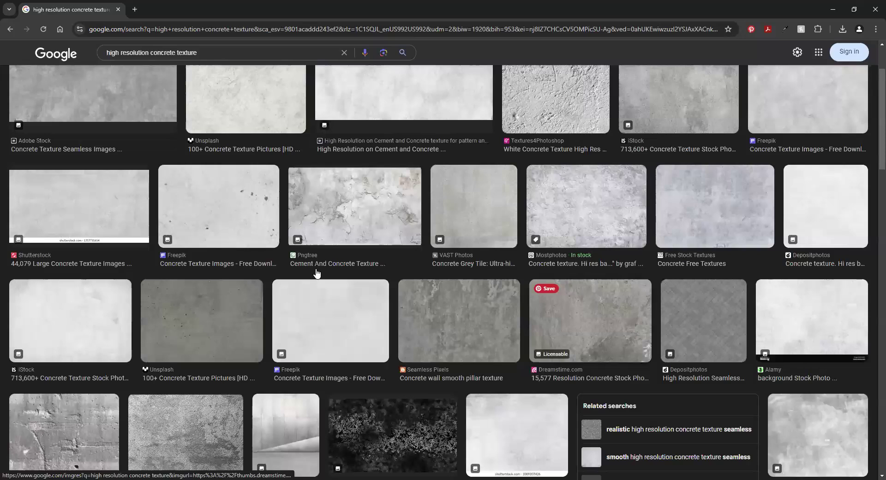
{"action": "scroll", "coordinate": [200, 283], "scroll_direction": "down", "scroll_amount": 3}
{"action": "left_click", "coordinate": [201, 284]}
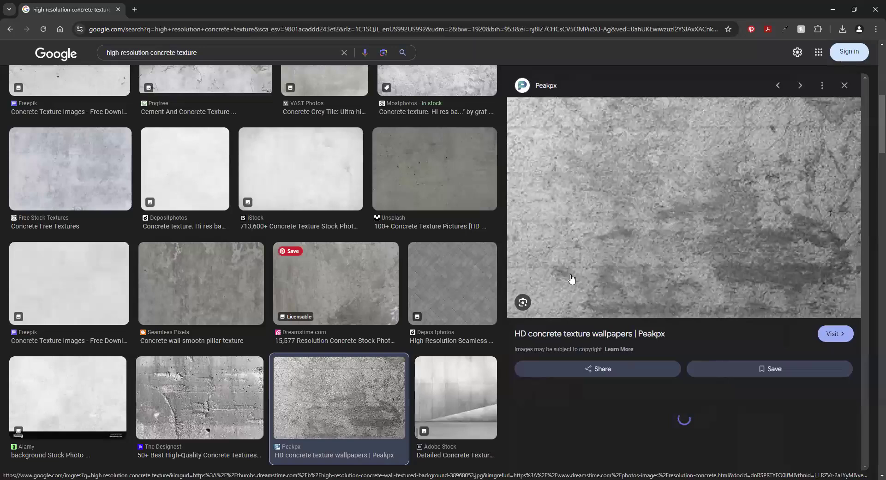
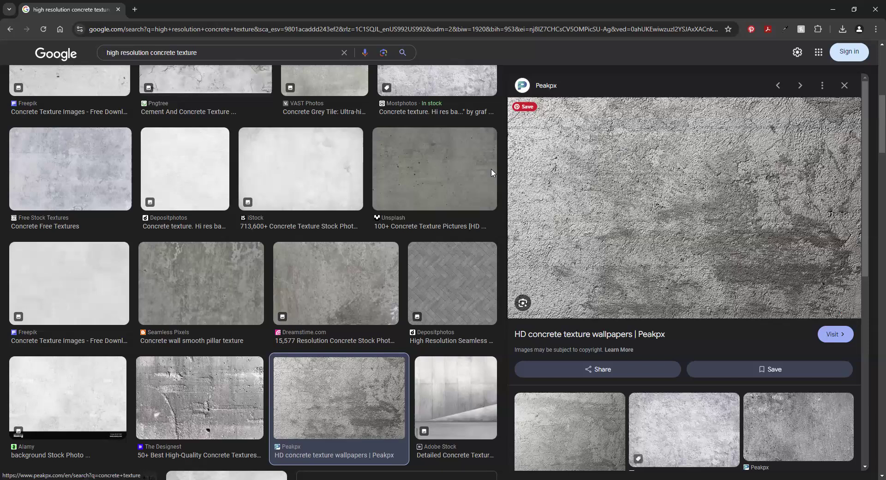
{"action": "left_click", "coordinate": [115, 175]}
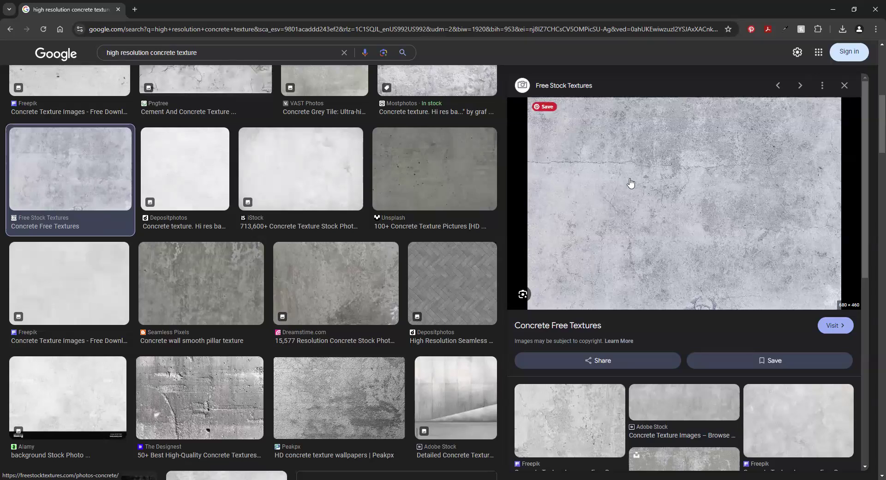
{"action": "left_click", "coordinate": [814, 408]}
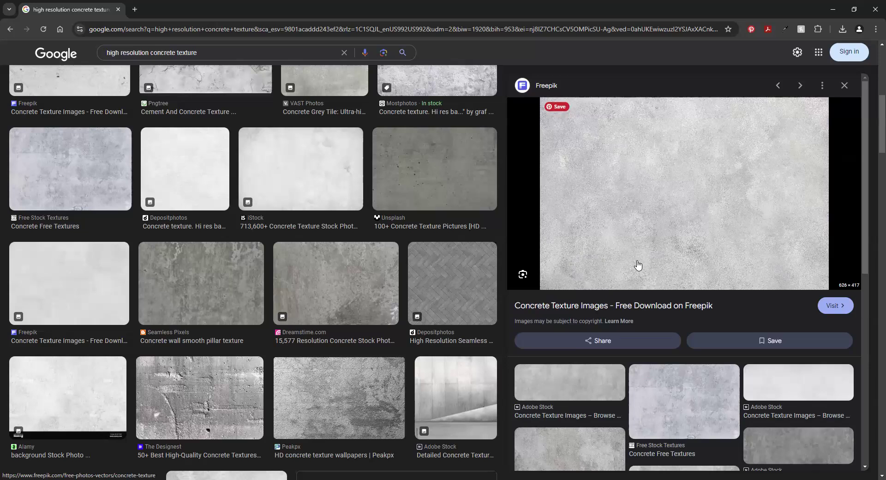
{"action": "left_click", "coordinate": [198, 402]}
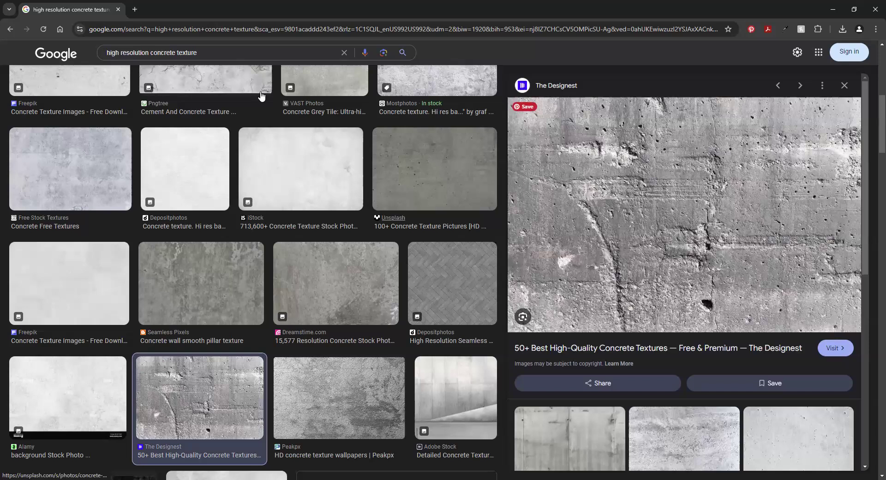
- Add "seamless" to the query and search images for "high resolution concrete texture seamless"
{"action": "left_click", "coordinate": [225, 45]}
{"action": "type", "text": "seamless"}
{"action": "key", "text": "Return"}
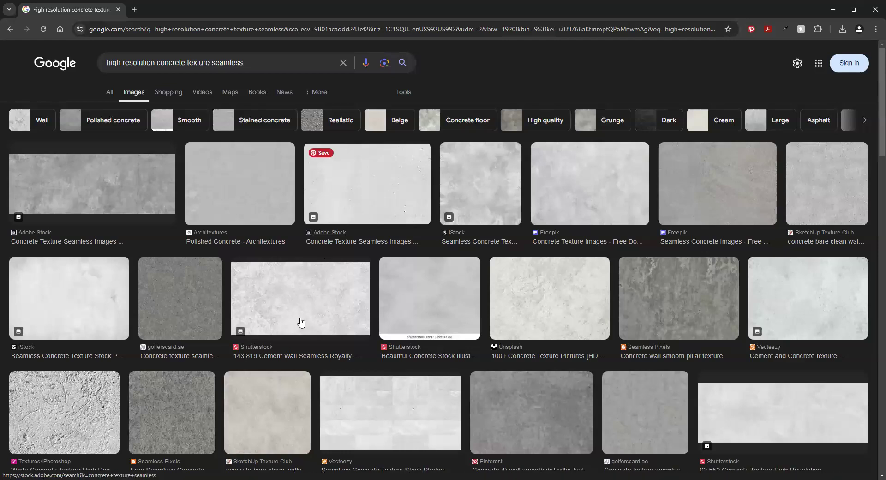
- Preview the Shutterstock and iStock concrete textures and open the iStock image in a new tab
{"action": "left_click", "coordinate": [316, 301]}
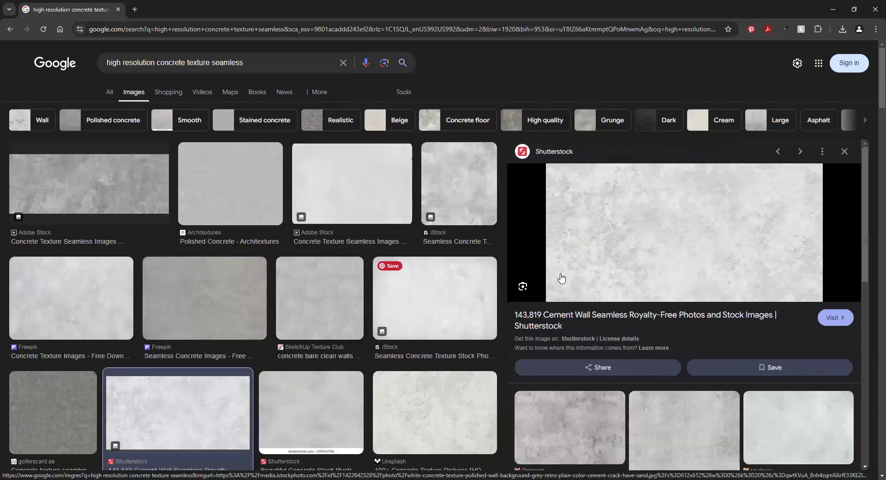
{"action": "left_click", "coordinate": [450, 311]}
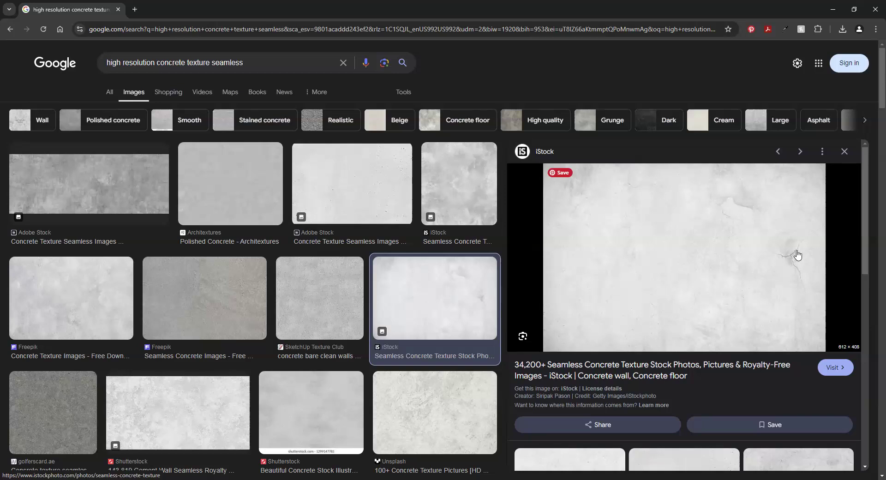
{"action": "right_click", "coordinate": [657, 237]}
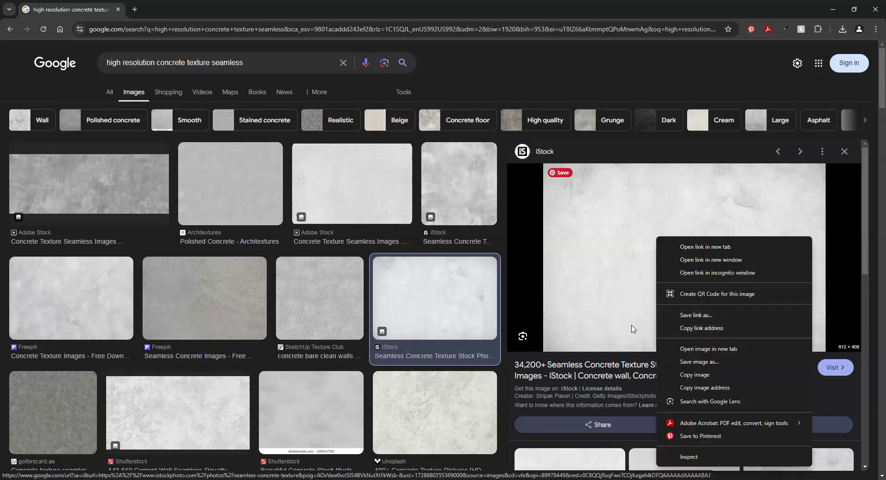
{"action": "left_click", "coordinate": [711, 351]}
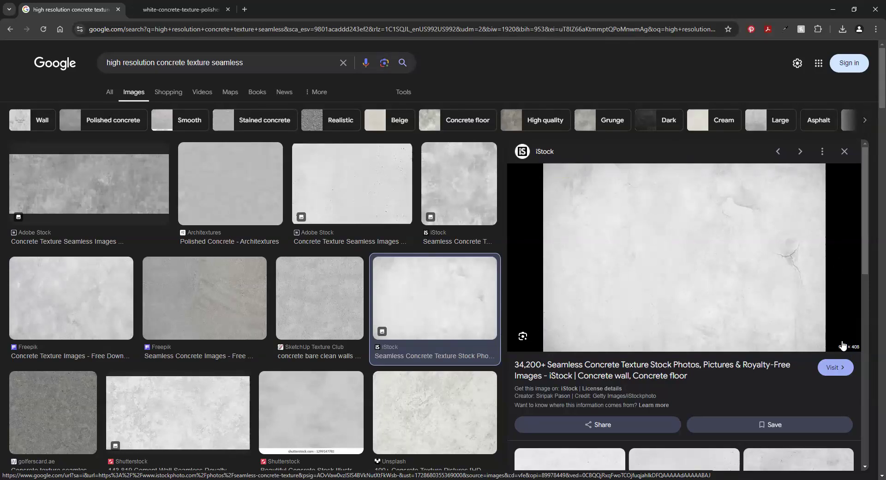
- Save the opened iStock concrete image as a JPEG named "Concrete" in the desktop Material folder
{"action": "left_click", "coordinate": [164, 10]}
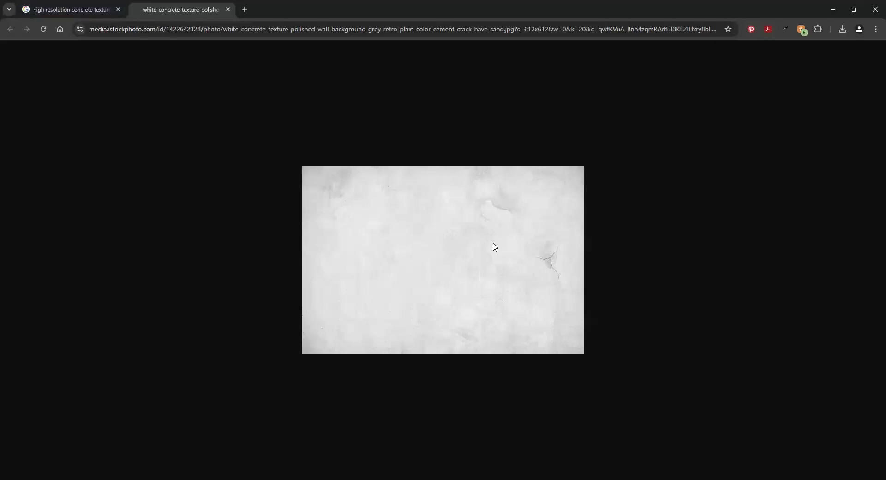
{"action": "right_click", "coordinate": [430, 227]}
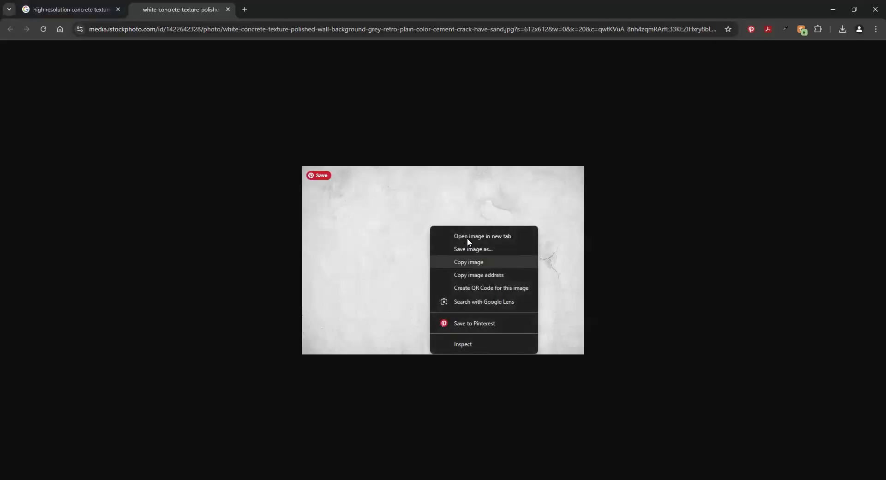
{"action": "left_click", "coordinate": [488, 249]}
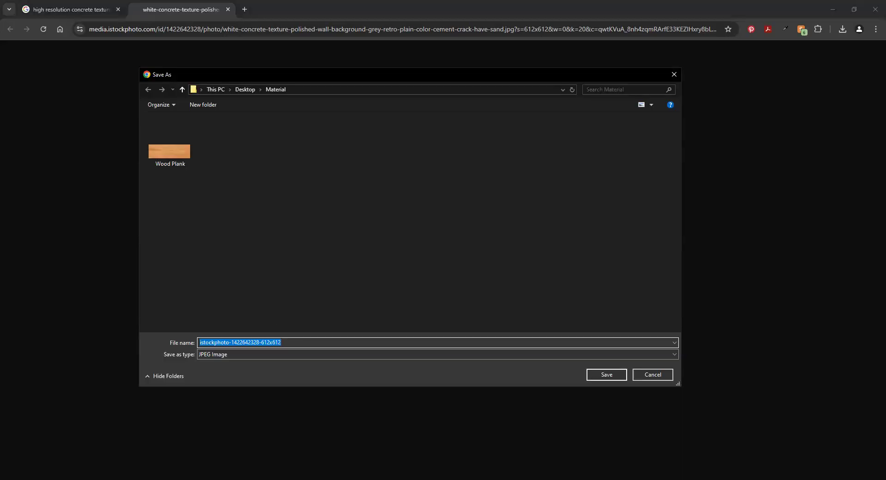
{"action": "type", "text": "Concrete"}
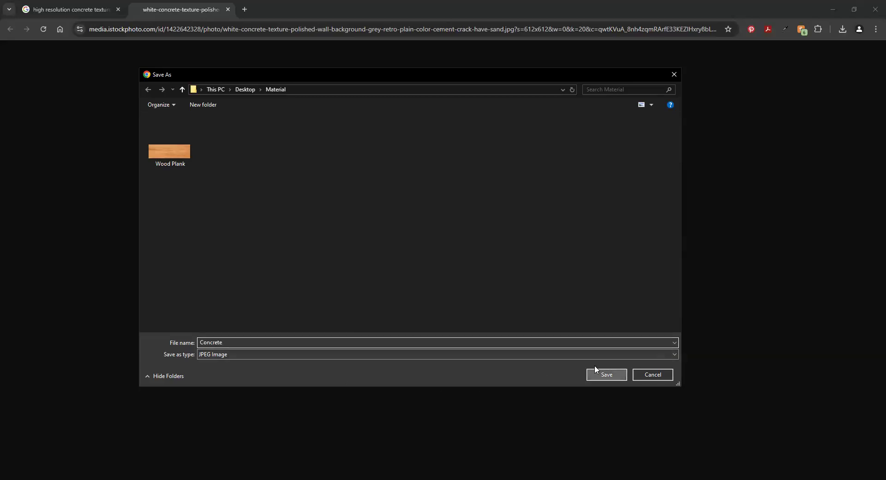
{"action": "left_click", "coordinate": [595, 368]}
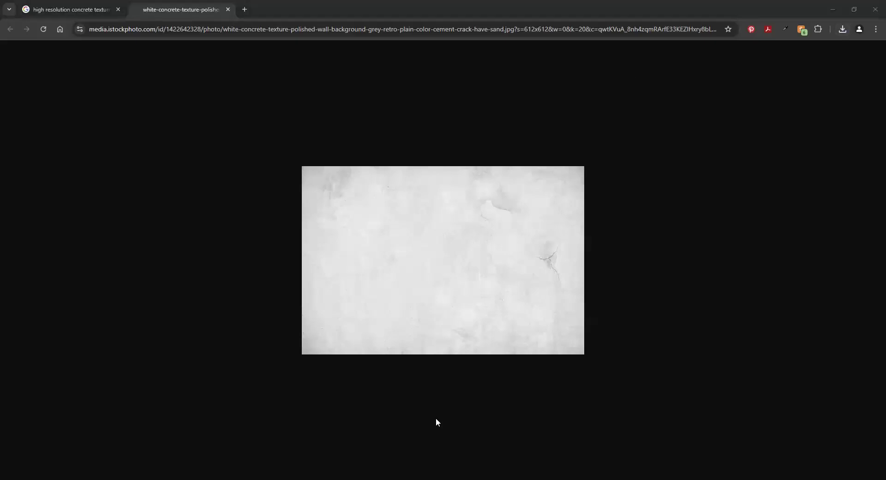
- Switch to Rhino, dismiss the open material library dialog and view the settings of the Rotated_Ceramic gray material
{"action": "key", "text": "alt+Tab"}
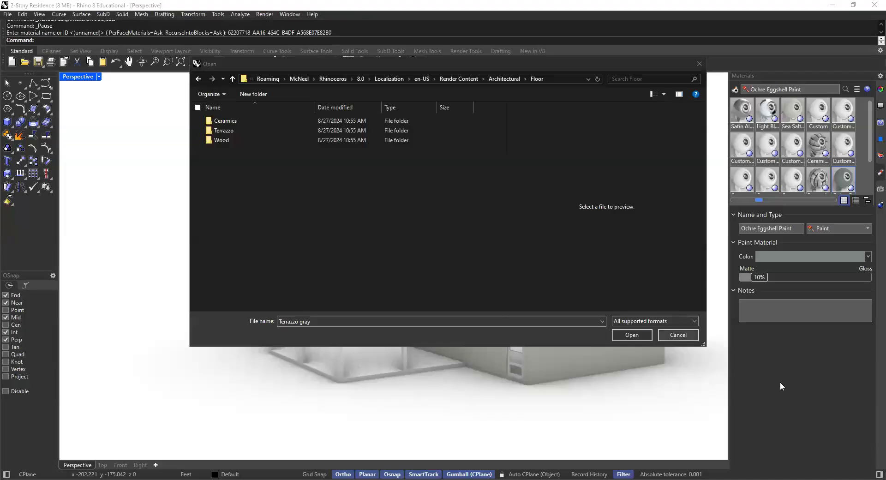
{"action": "key", "text": "Escape"}
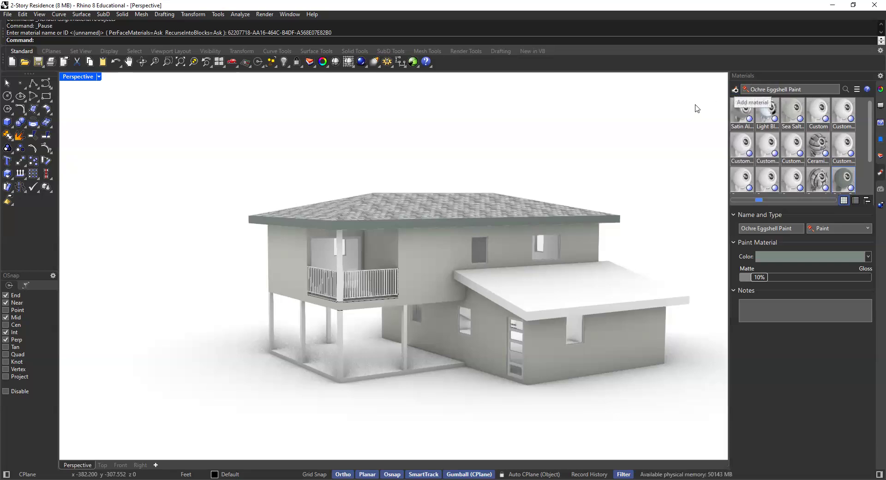
{"action": "left_click", "coordinate": [812, 187]}
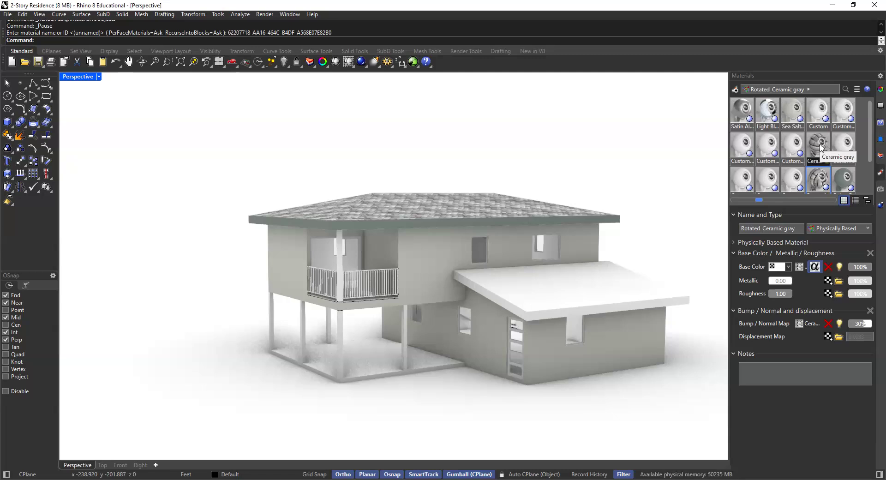
- Import the Tile 2 material from the Architectural > Floor > Ceramics folder of the material library
{"action": "left_click", "coordinate": [736, 91]}
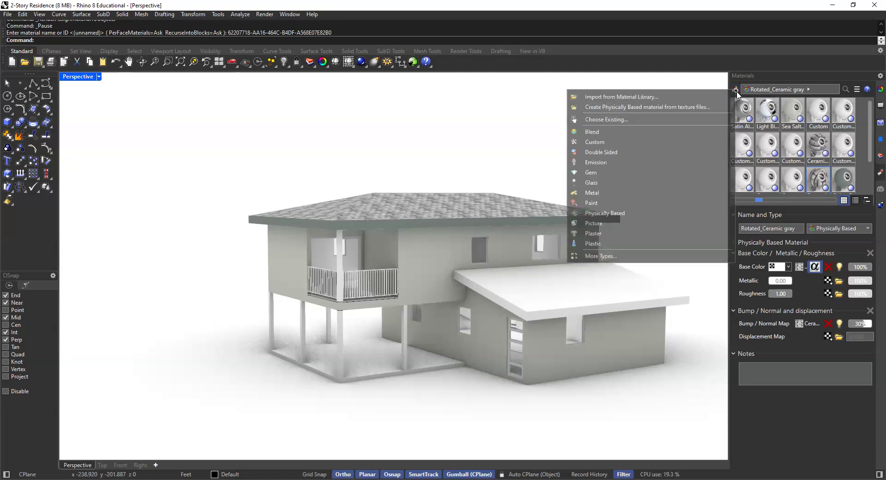
{"action": "left_click", "coordinate": [646, 97]}
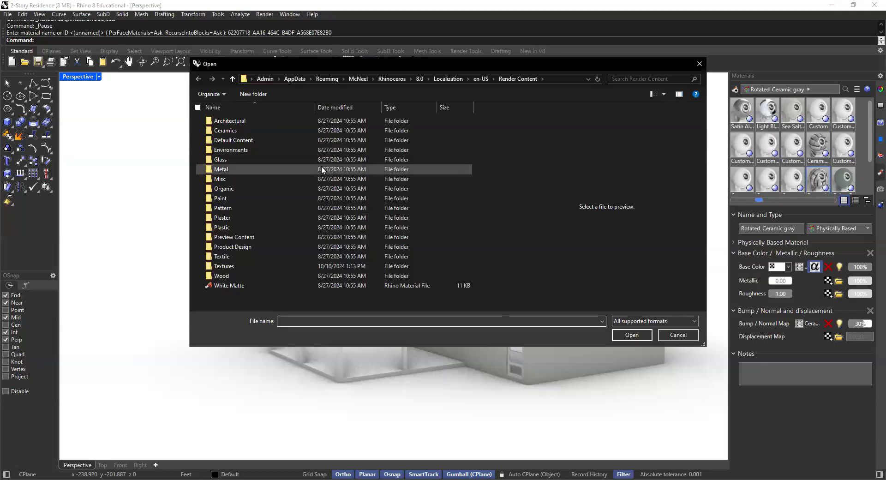
{"action": "left_click", "coordinate": [228, 161]}
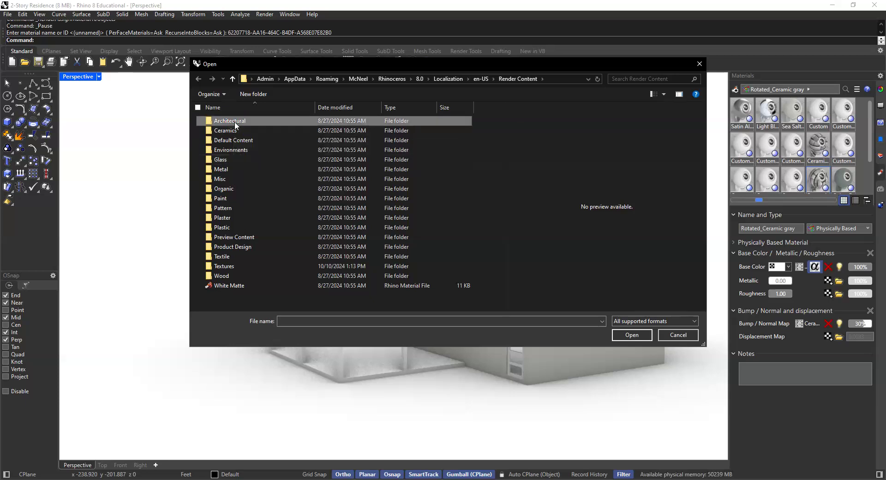
{"action": "double_click", "coordinate": [235, 121]}
{"action": "left_click", "coordinate": [222, 144]}
{"action": "double_click", "coordinate": [221, 143]}
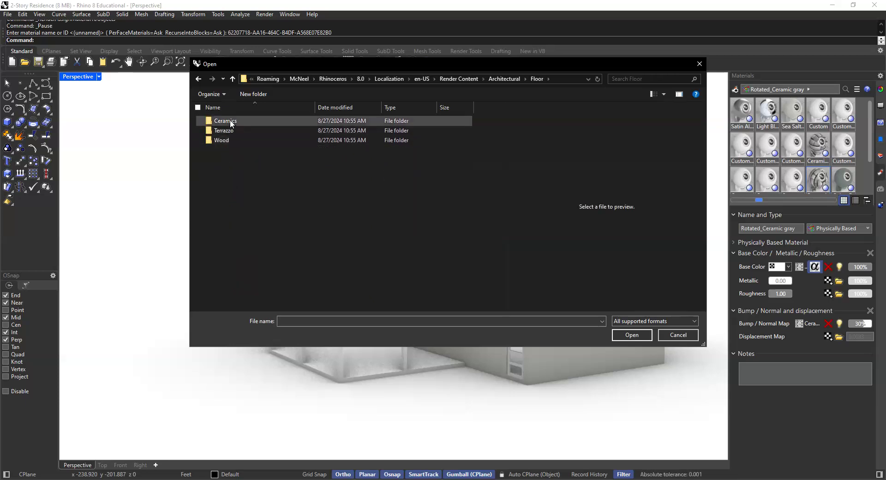
{"action": "double_click", "coordinate": [252, 123]}
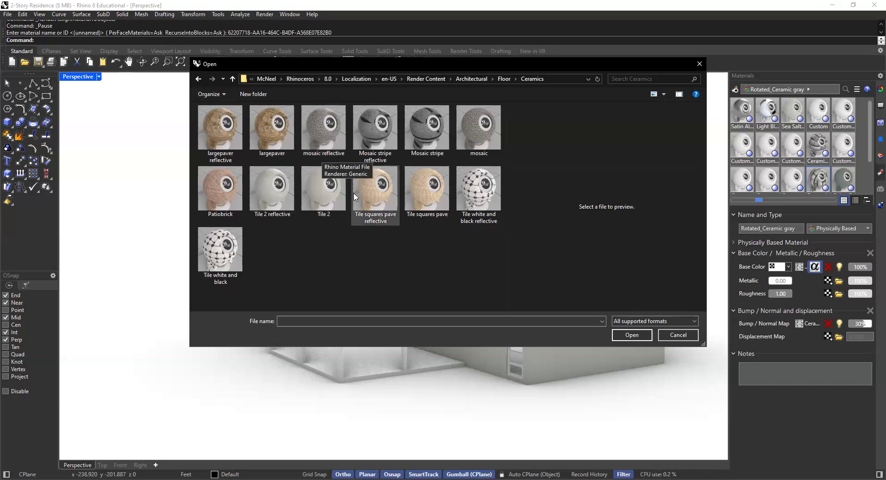
{"action": "left_click", "coordinate": [304, 203]}
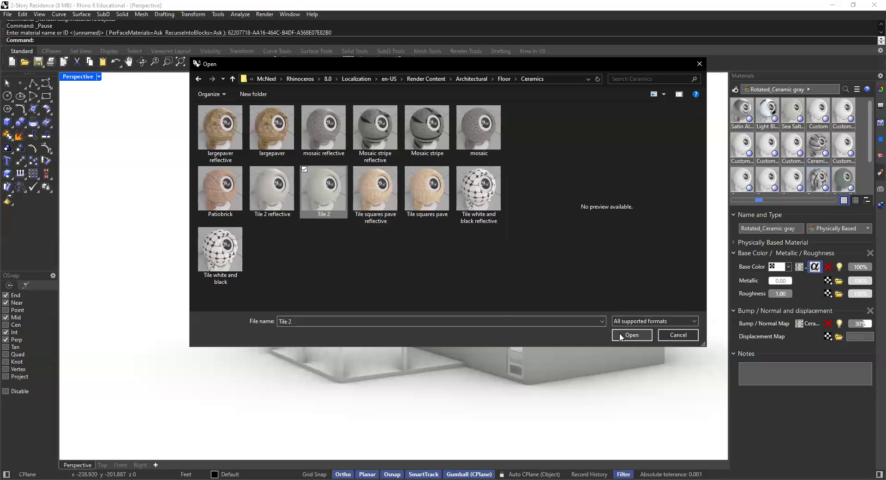
{"action": "key", "text": "Return"}
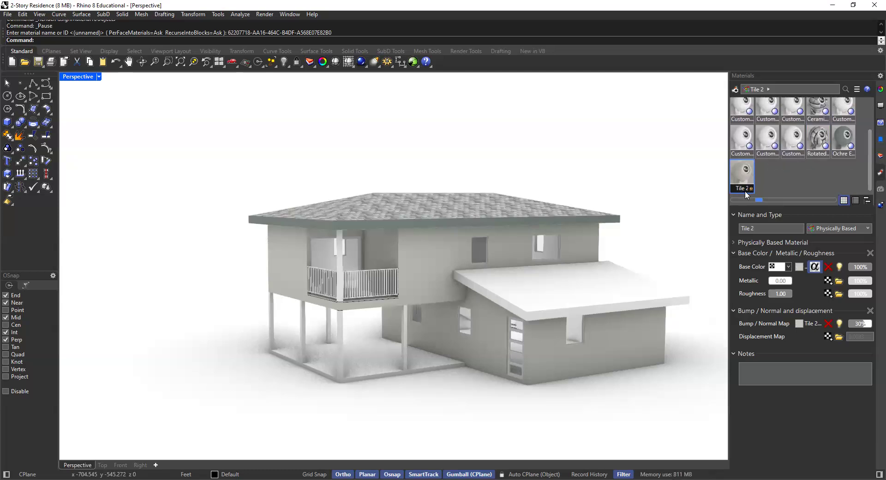
- Rename the imported Tile 2 material as Concrete
{"action": "left_click", "coordinate": [744, 188]}
{"action": "type", "text": "Concrete"}
{"action": "left_click", "coordinate": [749, 172]}
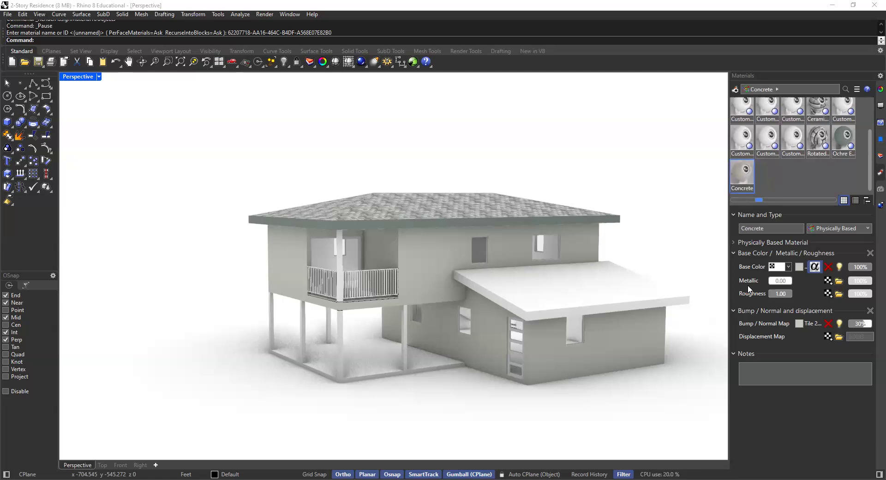
- Replace the Concrete material's base color texture with the Concrete image from the desktop Material folder
{"action": "left_click", "coordinate": [799, 268]}
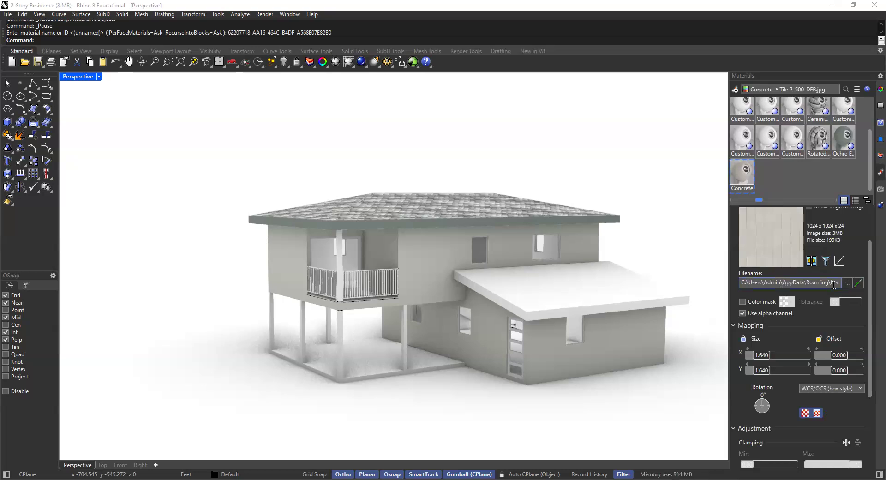
{"action": "left_click", "coordinate": [847, 283]}
{"action": "left_click", "coordinate": [496, 129]}
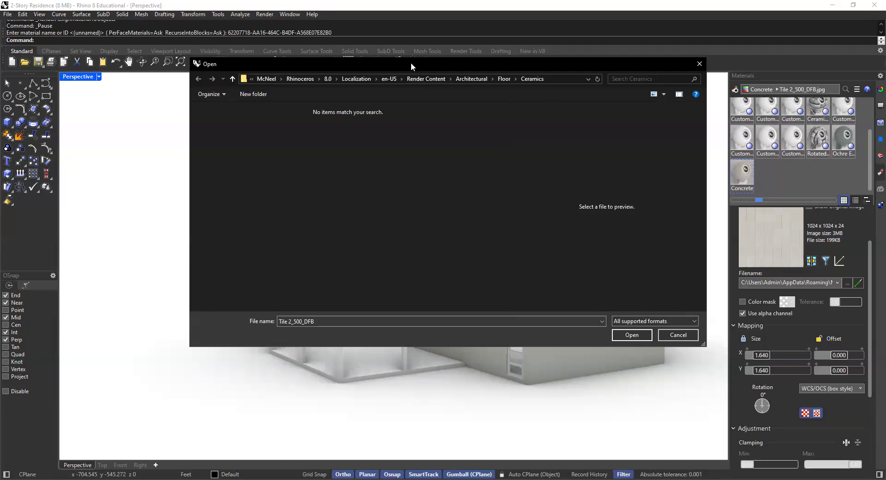
{"action": "left_click_drag", "start_coordinate": [411, 62], "coordinate": [404, 88]}
{"action": "left_click", "coordinate": [246, 104]}
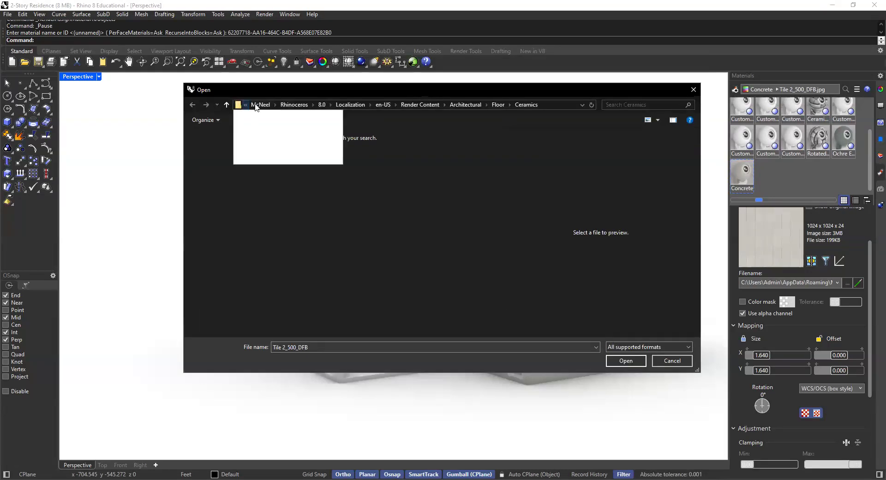
{"action": "left_click", "coordinate": [339, 145]}
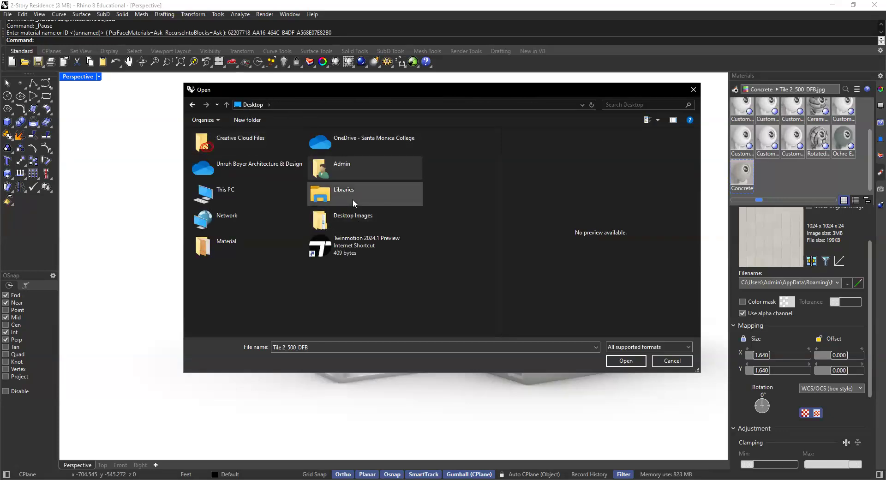
{"action": "double_click", "coordinate": [226, 244]}
{"action": "left_click", "coordinate": [224, 160]}
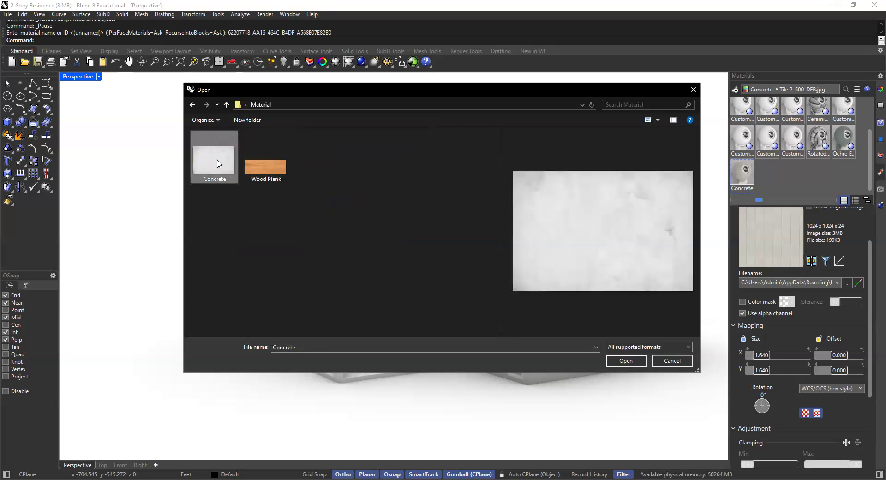
{"action": "left_click", "coordinate": [626, 360]}
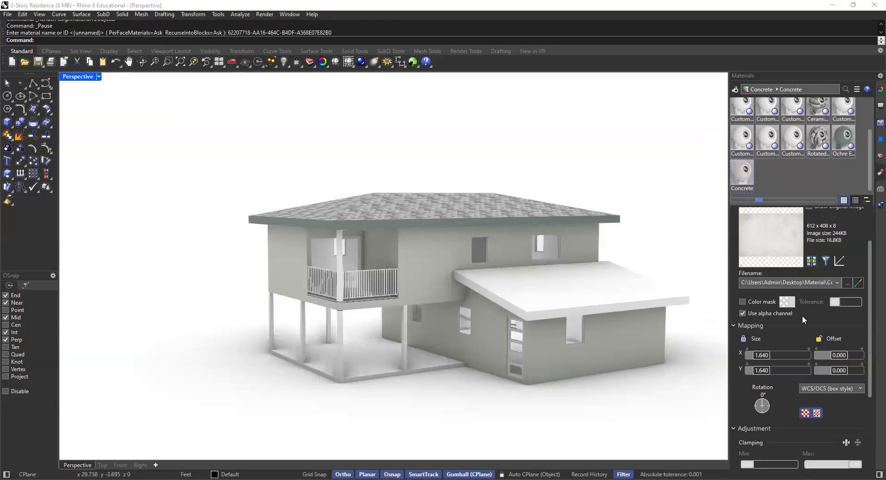
- Replace the Concrete material's bump/normal map texture with the same Concrete image from the Material folder
{"action": "left_click", "coordinate": [738, 180]}
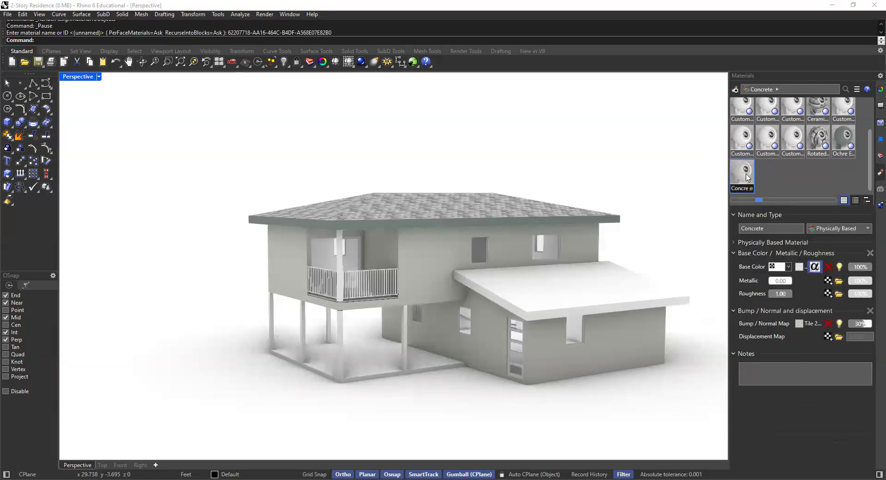
{"action": "left_click", "coordinate": [798, 324]}
{"action": "left_click", "coordinate": [844, 283]}
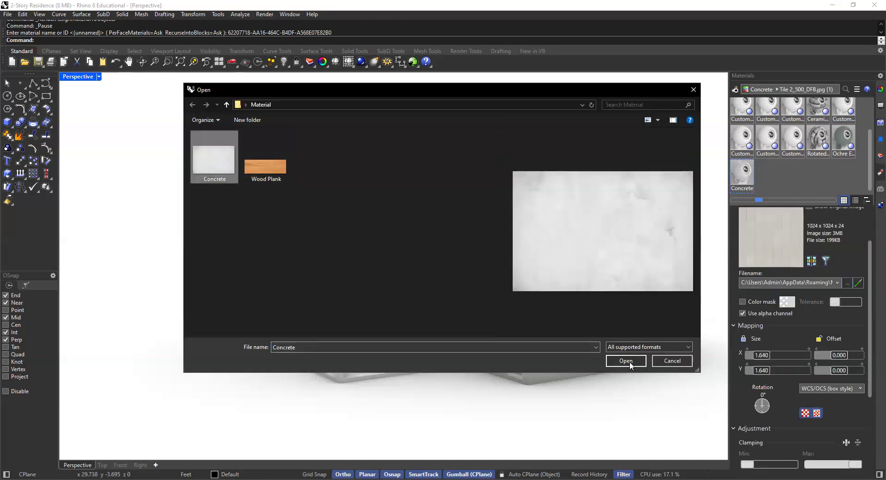
{"action": "left_click", "coordinate": [626, 361]}
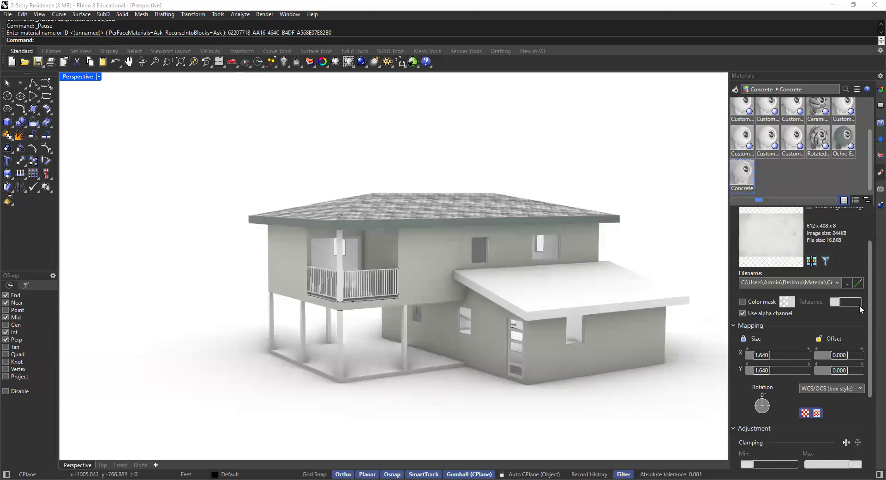
{"action": "scroll", "coordinate": [872, 296], "scroll_direction": "up", "scroll_amount": 2}
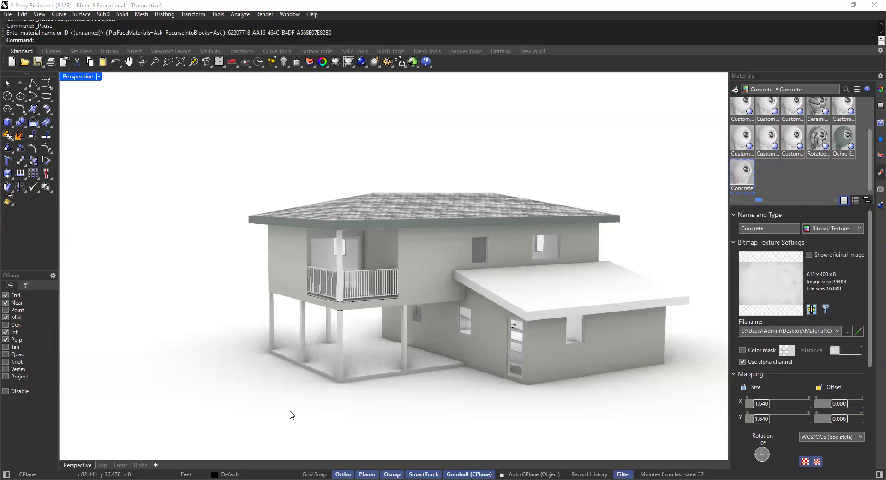
- Assign the Concrete material to the first-floor patio slab below the balcony, and deselect the slab
{"action": "left_click", "coordinate": [374, 355]}
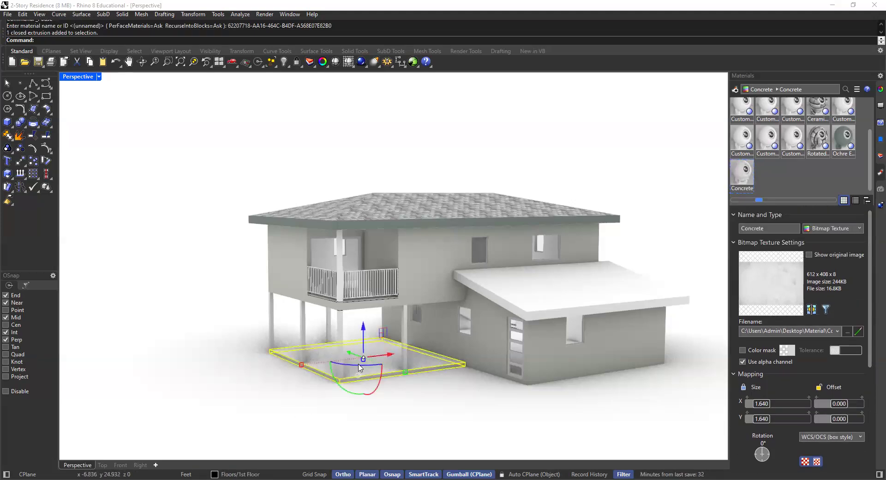
{"action": "right_click", "coordinate": [742, 175]}
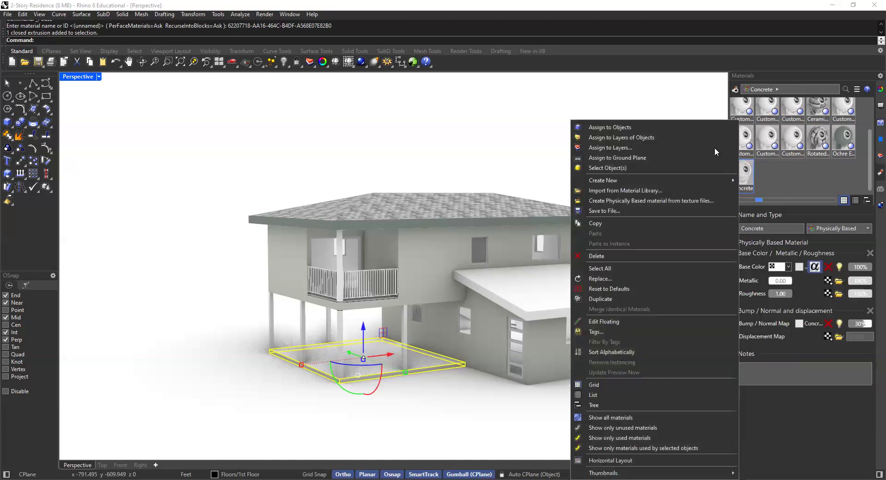
{"action": "left_click", "coordinate": [684, 126]}
{"action": "right_click_drag", "start_coordinate": [426, 282], "coordinate": [487, 203], "text": "shift"}
{"action": "mouse_move", "coordinate": [453, 282]}
{"action": "right_mouse_down"}
{"action": "mouse_move", "coordinate": [439, 312]}
{"action": "mouse_move", "coordinate": [453, 276]}
{"action": "right_mouse_up"}
{"action": "scroll", "coordinate": [439, 314], "scroll_direction": "up", "scroll_amount": 5}
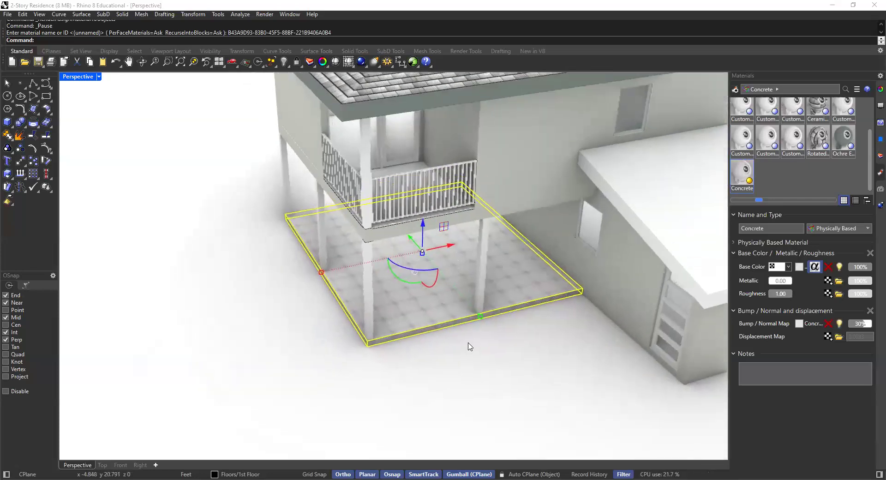
{"action": "left_click", "coordinate": [470, 348]}
- Examine the concrete texture on the patio slab up close for tile seams, repeating cracks and scale
{"action": "scroll", "coordinate": [435, 286], "scroll_direction": "up", "scroll_amount": 6}
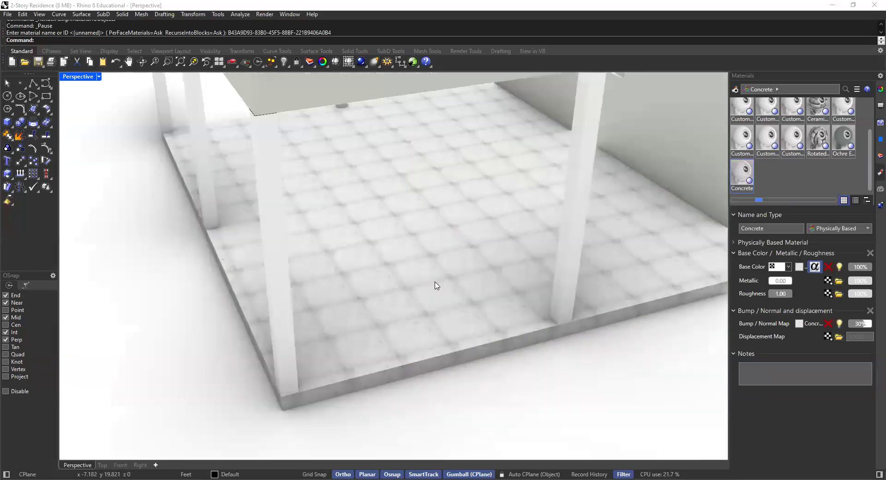
{"action": "right_click_drag", "start_coordinate": [467, 291], "coordinate": [407, 298]}
{"action": "scroll", "coordinate": [392, 249], "scroll_direction": "up", "scroll_amount": 3}
{"action": "scroll", "coordinate": [374, 275], "scroll_direction": "up", "scroll_amount": 2}
{"action": "scroll", "coordinate": [389, 269], "scroll_direction": "down", "scroll_amount": 8}
{"action": "right_click_drag", "start_coordinate": [389, 268], "coordinate": [447, 301]}
{"action": "scroll", "coordinate": [443, 271], "scroll_direction": "up", "scroll_amount": 3}
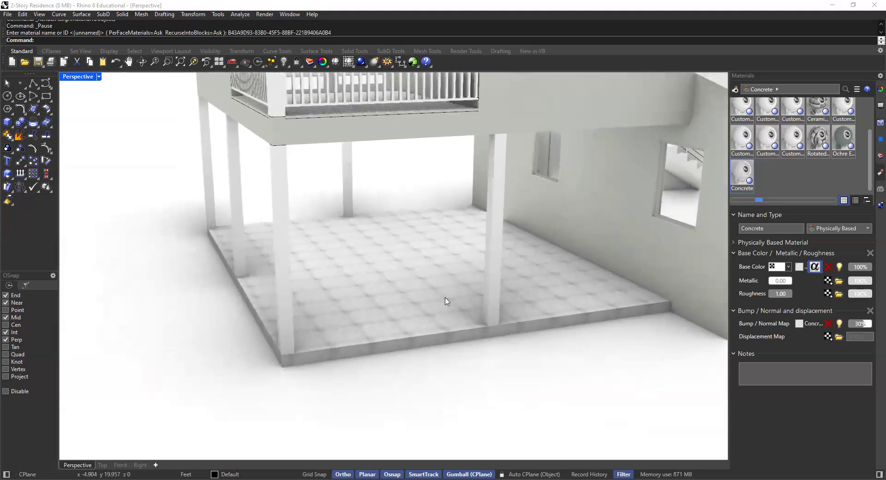
{"action": "scroll", "coordinate": [405, 263], "scroll_direction": "up", "scroll_amount": 4}
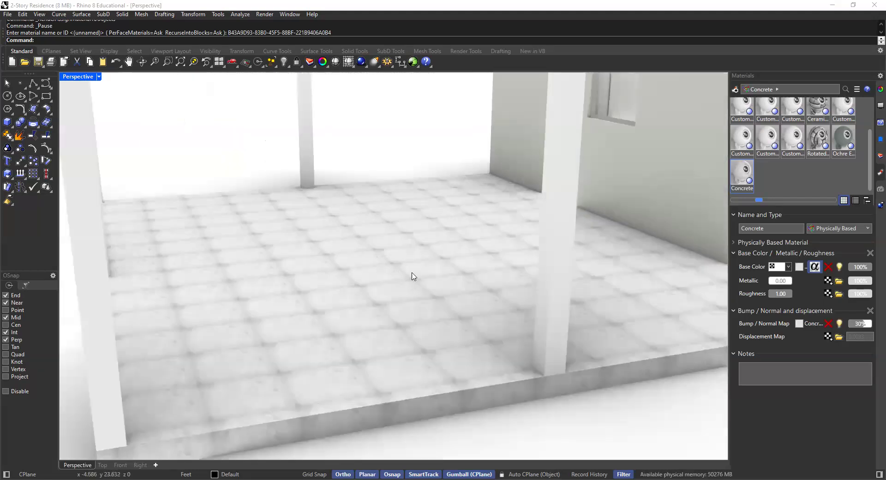
{"action": "right_click_drag", "start_coordinate": [439, 298], "coordinate": [464, 288]}
{"action": "scroll", "coordinate": [456, 281], "scroll_direction": "up", "scroll_amount": 10}
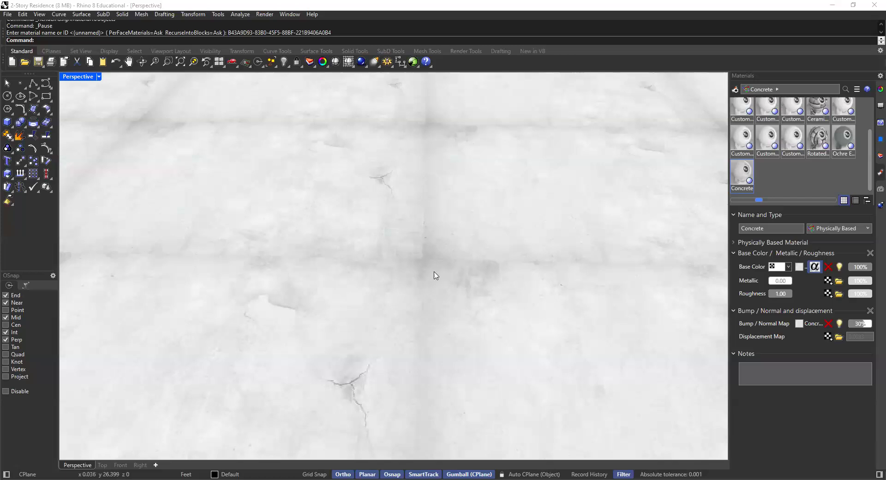
{"action": "scroll", "coordinate": [441, 267], "scroll_direction": "down", "scroll_amount": 3}
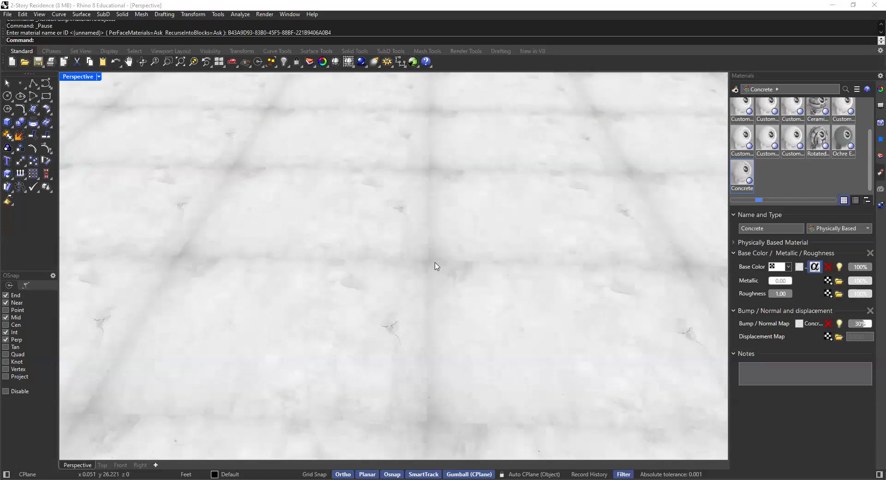
{"action": "scroll", "coordinate": [440, 267], "scroll_direction": "up", "scroll_amount": 3}
{"action": "scroll", "coordinate": [436, 269], "scroll_direction": "down", "scroll_amount": 3}
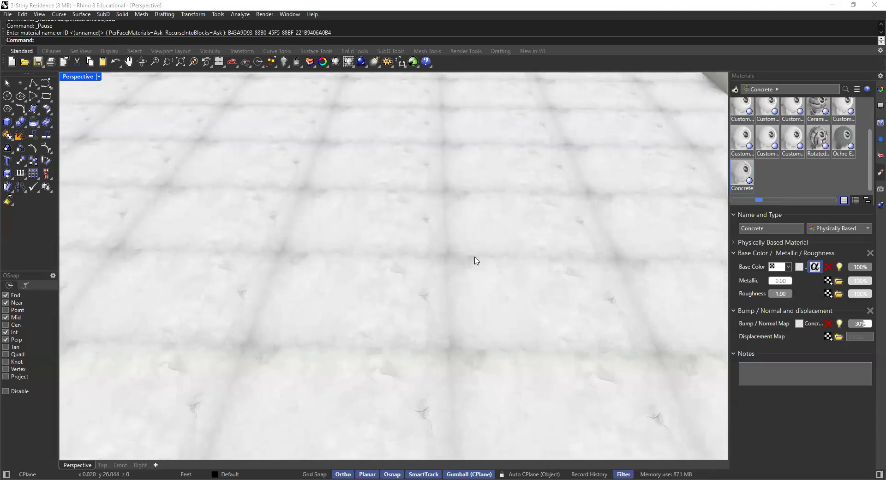
- Enlarge the Concrete base color texture to a size of about 4.724 and shift its offset to about X -0.142, Y 1.000
{"action": "scroll", "coordinate": [490, 276], "scroll_direction": "up", "scroll_amount": 5}
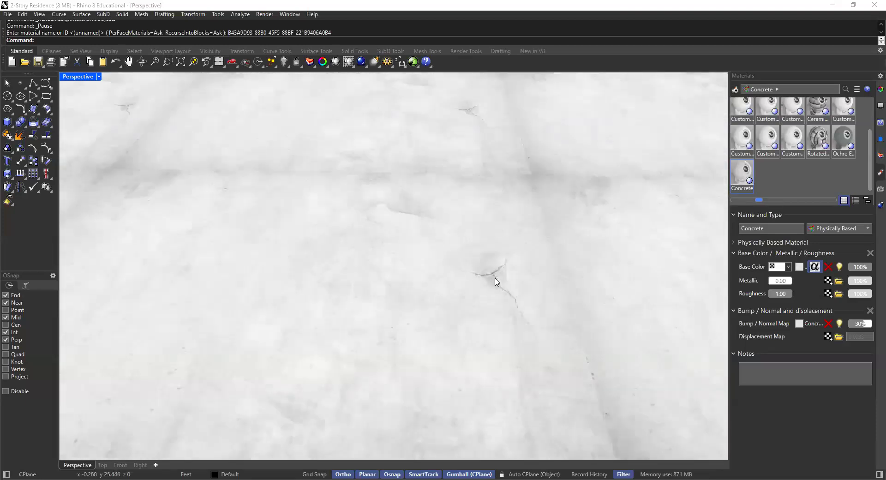
{"action": "scroll", "coordinate": [494, 275], "scroll_direction": "down", "scroll_amount": 3}
{"action": "scroll", "coordinate": [493, 275], "scroll_direction": "down", "scroll_amount": 3}
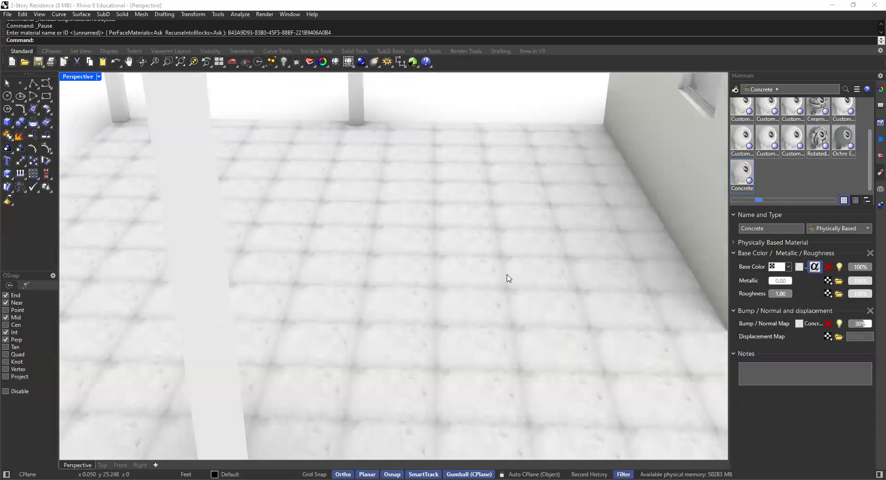
{"action": "scroll", "coordinate": [506, 276], "scroll_direction": "down", "scroll_amount": 3}
{"action": "right_click_drag", "start_coordinate": [478, 281], "coordinate": [526, 313]}
{"action": "mouse_move", "coordinate": [435, 259]}
{"action": "right_mouse_down"}
{"action": "mouse_move", "coordinate": [453, 273]}
{"action": "mouse_move", "coordinate": [431, 245]}
{"action": "right_mouse_up"}
{"action": "scroll", "coordinate": [431, 245], "scroll_direction": "up", "scroll_amount": 3}
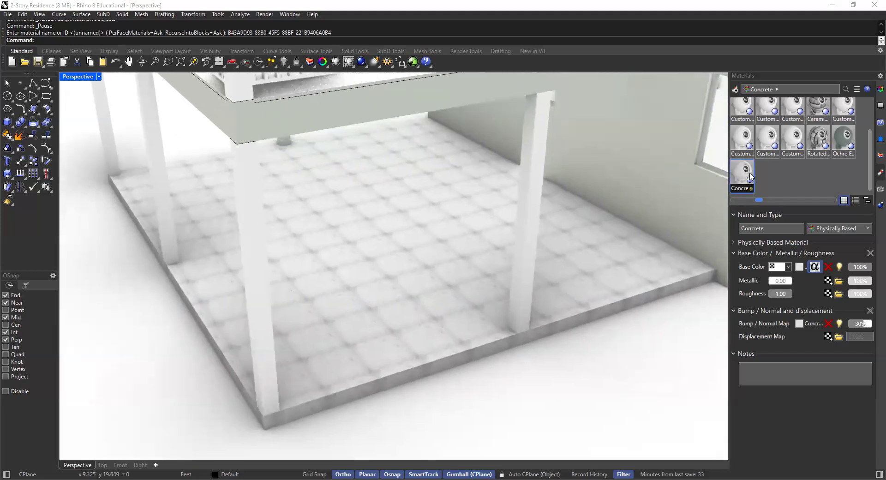
{"action": "left_click", "coordinate": [799, 267]}
{"action": "left_click_drag", "start_coordinate": [767, 405], "coordinate": [779, 406]}
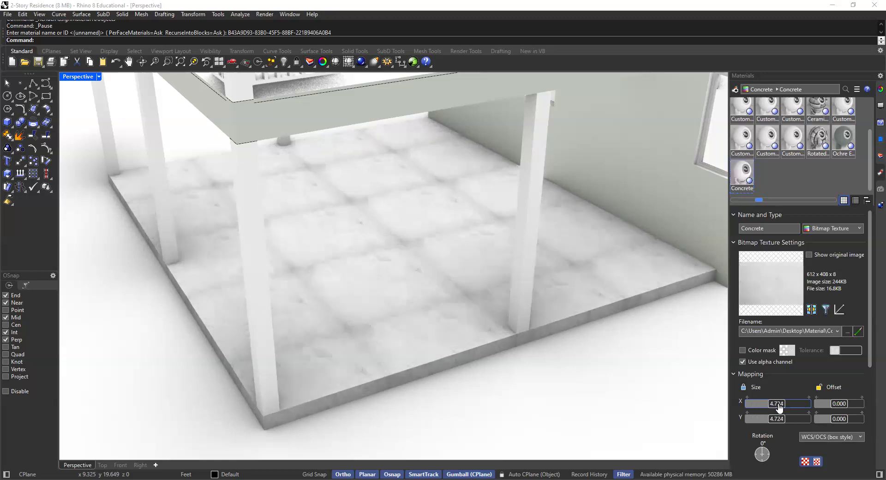
{"action": "left_click_drag", "start_coordinate": [836, 405], "coordinate": [865, 423]}
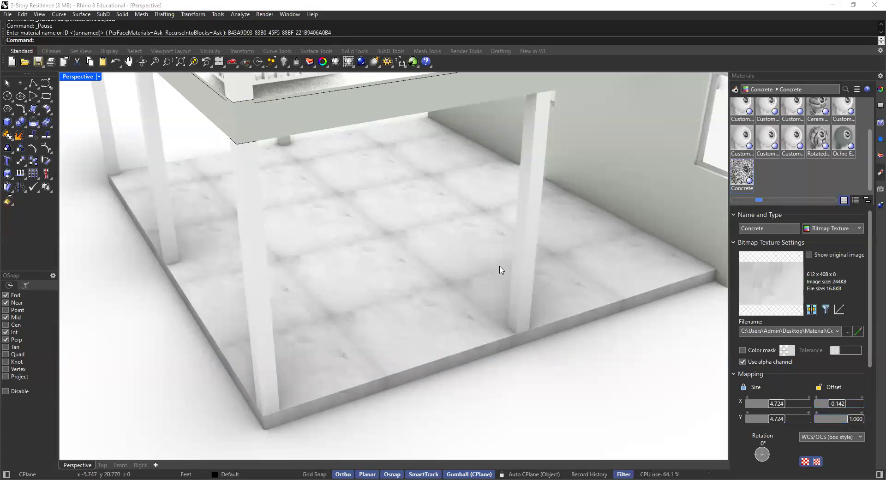
- Enlarge the Concrete texture mapping further to a size of about 6.406 and adjust its offset to about X -0.086, Y -0.661
{"action": "scroll", "coordinate": [500, 265], "scroll_direction": "down", "scroll_amount": 5}
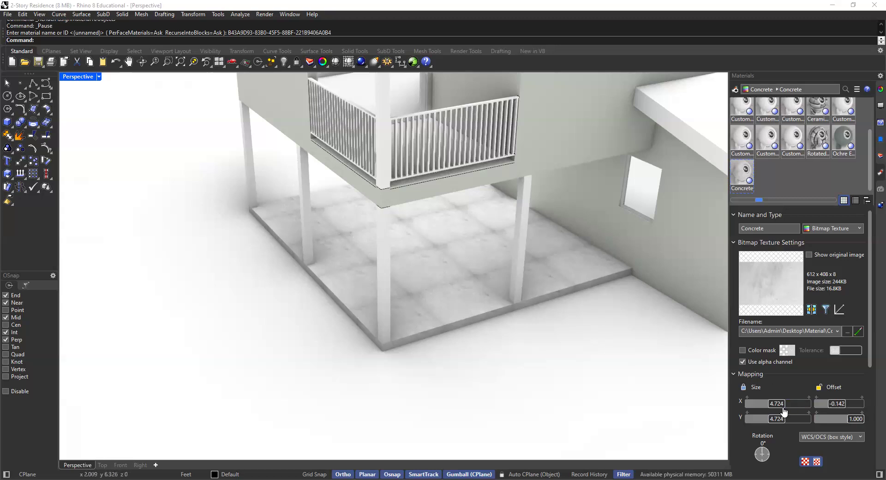
{"action": "left_click_drag", "start_coordinate": [779, 406], "coordinate": [784, 406]}
{"action": "type", "text": "6.5"}
{"action": "key", "text": "Return"}
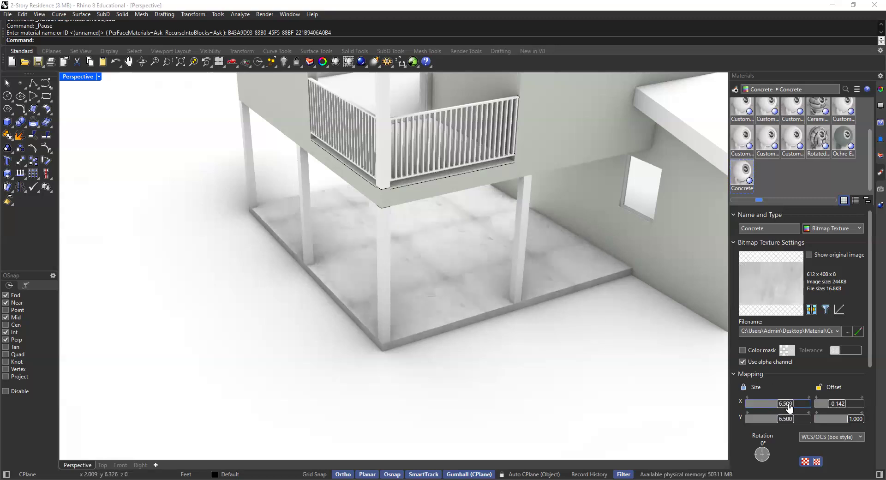
{"action": "left_click_drag", "start_coordinate": [789, 407], "coordinate": [788, 405]}
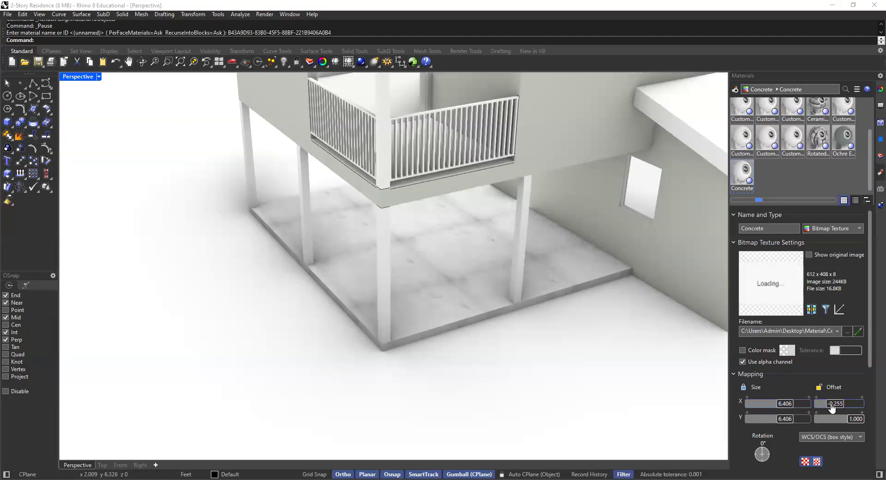
{"action": "left_click_drag", "start_coordinate": [850, 421], "coordinate": [831, 423]}
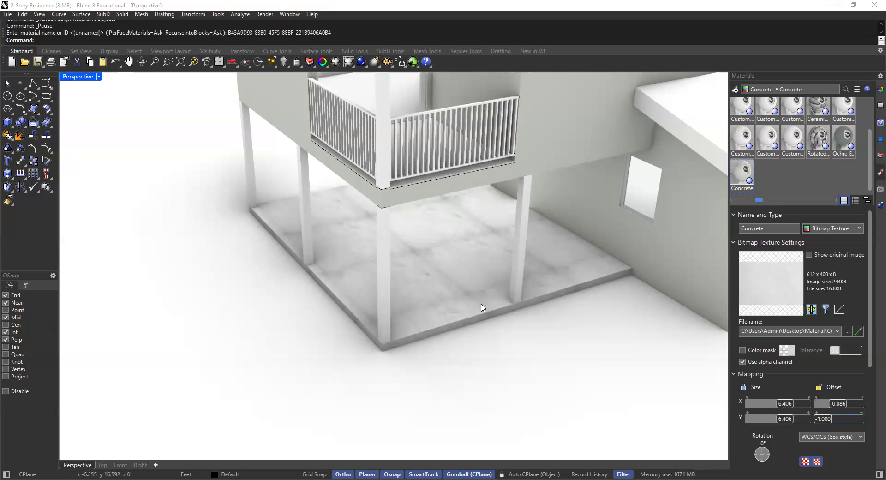
{"action": "left_click_drag", "start_coordinate": [827, 420], "coordinate": [726, 396]}
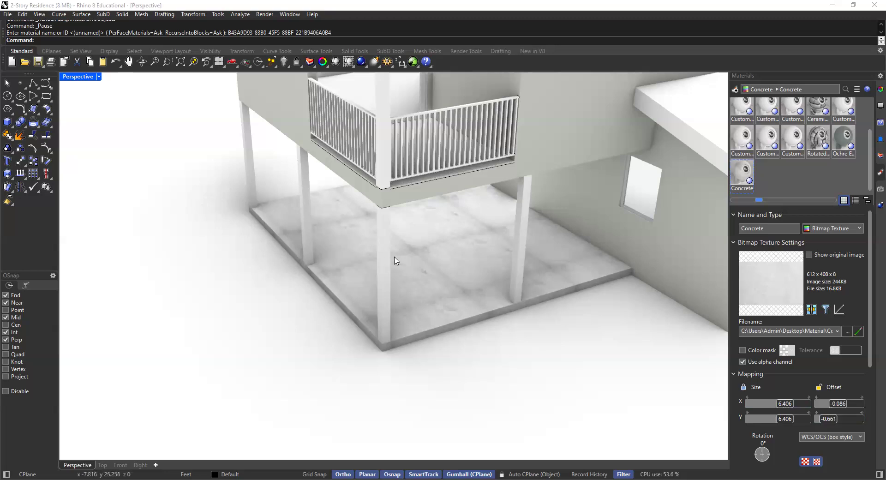
- Examine the patio slab's concrete finish together with the exterior walls, windows and roofs, both up close and from a distance
{"action": "scroll", "coordinate": [397, 258], "scroll_direction": "down", "scroll_amount": 5}
{"action": "right_click_drag", "start_coordinate": [411, 259], "coordinate": [394, 307]}
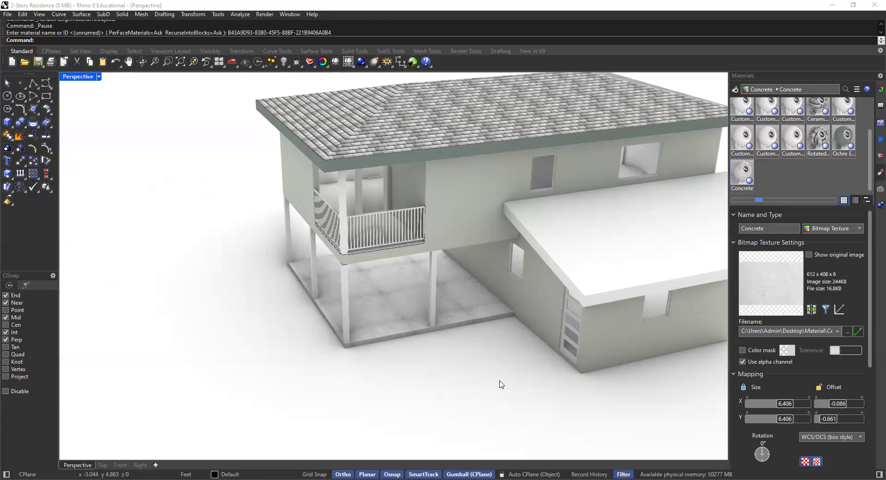
{"action": "right_click_drag", "start_coordinate": [439, 264], "coordinate": [459, 256]}
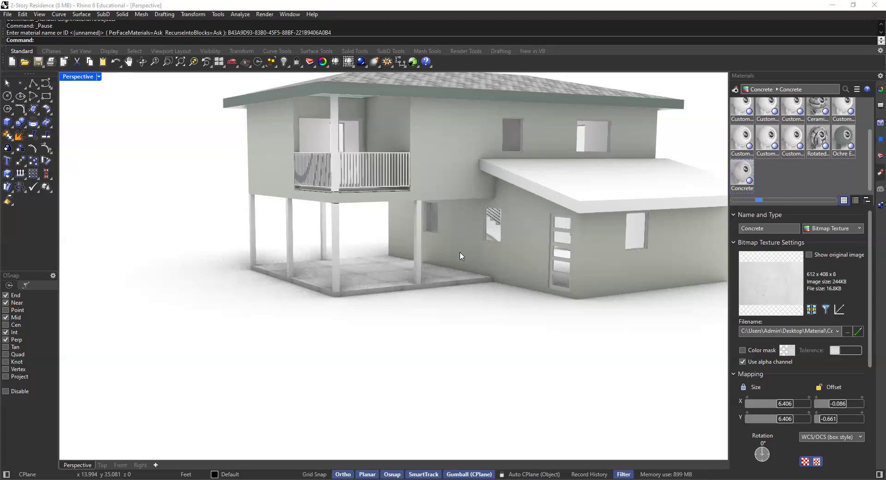
{"action": "right_click_drag", "start_coordinate": [440, 257], "coordinate": [542, 213]}
{"action": "right_click_drag", "start_coordinate": [381, 201], "coordinate": [455, 256]}
{"action": "scroll", "coordinate": [452, 261], "scroll_direction": "up", "scroll_amount": 10}
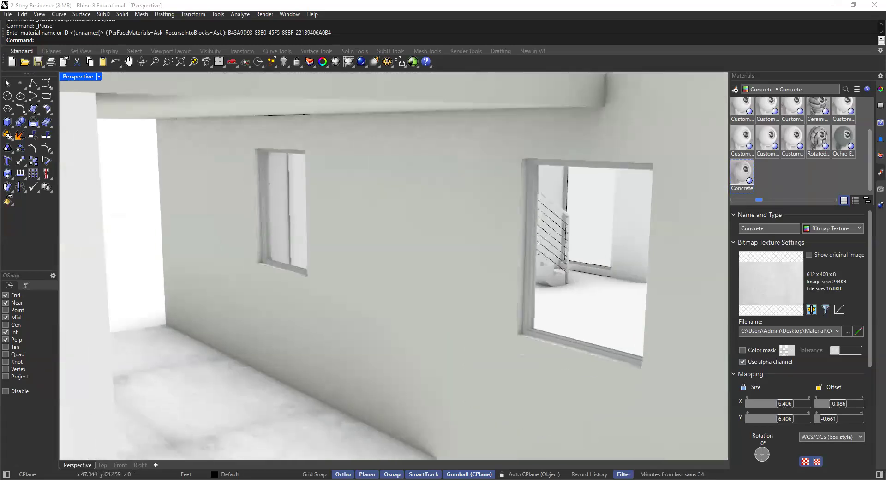
{"action": "right_click_drag", "start_coordinate": [471, 295], "coordinate": [478, 284]}
{"action": "right_click_drag", "start_coordinate": [520, 204], "coordinate": [318, 207]}
{"action": "right_click_drag", "start_coordinate": [431, 203], "coordinate": [415, 295]}
{"action": "right_click_drag", "start_coordinate": [292, 198], "coordinate": [445, 249]}
{"action": "left_click", "coordinate": [465, 161]}
{"action": "scroll", "coordinate": [400, 247], "scroll_direction": "down", "scroll_amount": 10}
{"action": "scroll", "coordinate": [429, 253], "scroll_direction": "up", "scroll_amount": 8}
{"action": "left_click", "coordinate": [563, 126]}
{"action": "scroll", "coordinate": [466, 214], "scroll_direction": "up", "scroll_amount": 5}
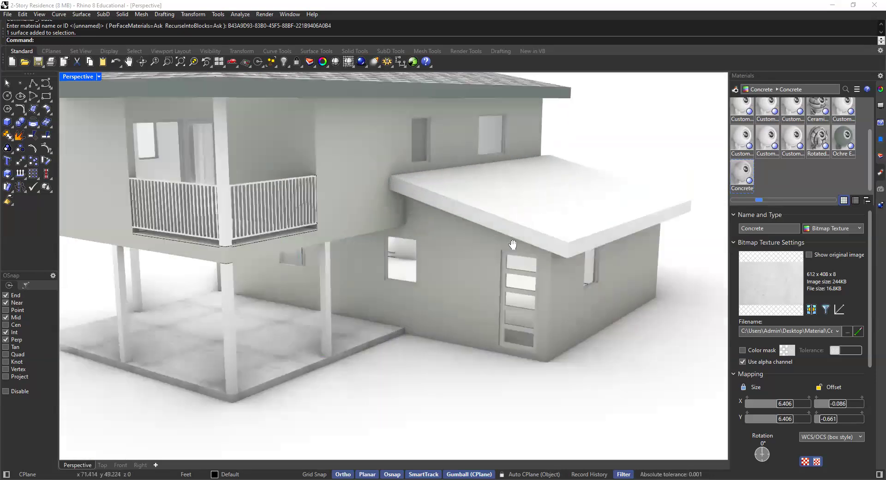
{"action": "right_click_drag", "start_coordinate": [513, 245], "coordinate": [577, 302], "text": "shift"}
- Hide the Roofs layer and the 1st Floor layer to expose the interior of the house
{"action": "left_click", "coordinate": [742, 174]}
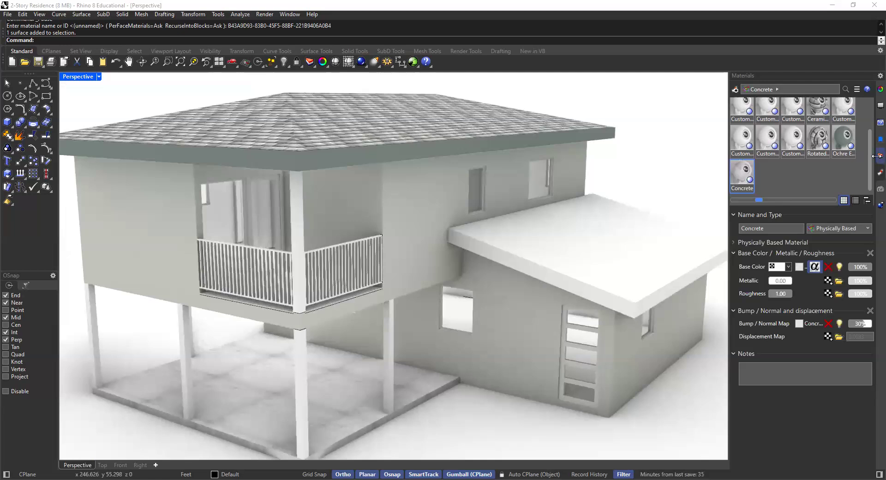
{"action": "left_click", "coordinate": [876, 156]}
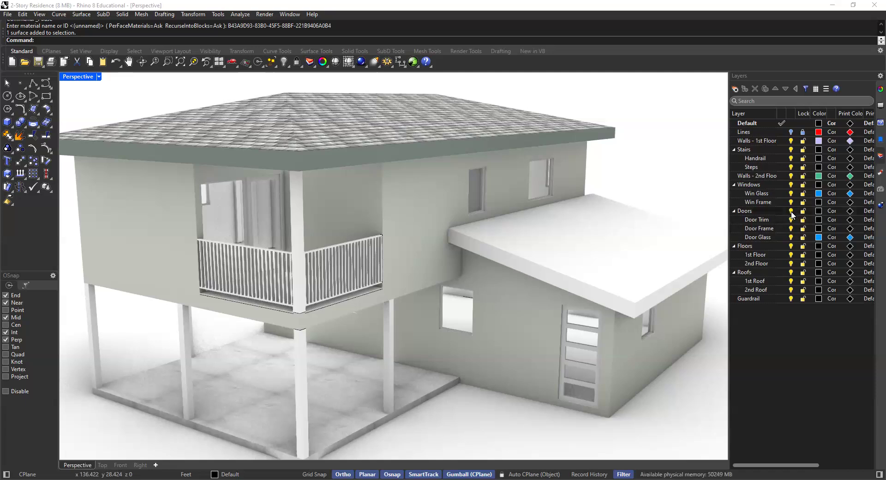
{"action": "left_click", "coordinate": [791, 273]}
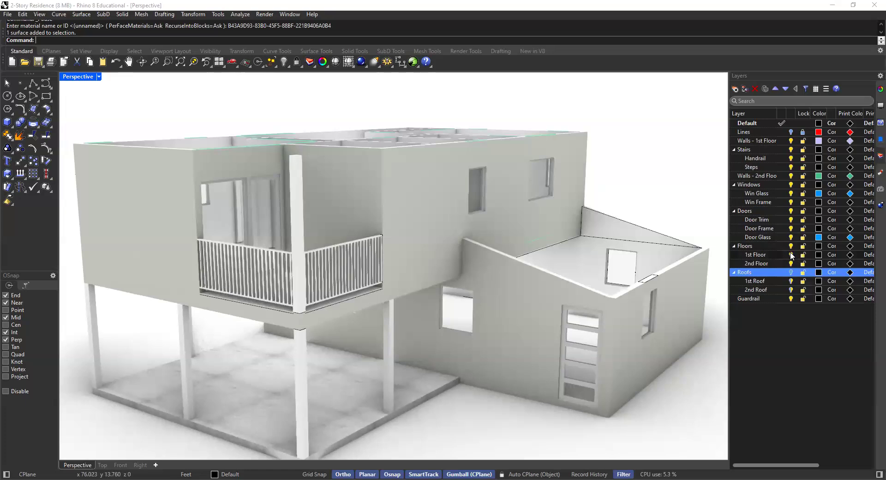
{"action": "left_click", "coordinate": [792, 255]}
- Examine the interior rooms and the staircase railing from above and from inside the house
{"action": "right_click_drag", "start_coordinate": [523, 290], "coordinate": [532, 271]}
{"action": "scroll", "coordinate": [498, 223], "scroll_direction": "up", "scroll_amount": 6}
{"action": "scroll", "coordinate": [451, 235], "scroll_direction": "down", "scroll_amount": 6}
{"action": "mouse_move", "coordinate": [455, 237]}
{"action": "right_mouse_down"}
{"action": "mouse_move", "coordinate": [516, 273]}
{"action": "mouse_move", "coordinate": [584, 366]}
{"action": "mouse_move", "coordinate": [466, 314]}
{"action": "mouse_move", "coordinate": [438, 290]}
{"action": "mouse_move", "coordinate": [489, 272]}
{"action": "mouse_move", "coordinate": [451, 284]}
{"action": "mouse_move", "coordinate": [451, 245]}
{"action": "mouse_move", "coordinate": [514, 233]}
{"action": "mouse_move", "coordinate": [465, 260]}
{"action": "mouse_move", "coordinate": [332, 254]}
{"action": "mouse_move", "coordinate": [386, 296]}
{"action": "mouse_move", "coordinate": [492, 340]}
{"action": "mouse_move", "coordinate": [459, 361]}
{"action": "mouse_move", "coordinate": [431, 211]}
{"action": "mouse_move", "coordinate": [457, 225]}
{"action": "mouse_move", "coordinate": [445, 240]}
{"action": "mouse_move", "coordinate": [455, 263]}
{"action": "mouse_move", "coordinate": [389, 258]}
{"action": "mouse_move", "coordinate": [468, 227]}
{"action": "right_mouse_up"}
{"action": "scroll", "coordinate": [481, 227], "scroll_direction": "down", "scroll_amount": 9}
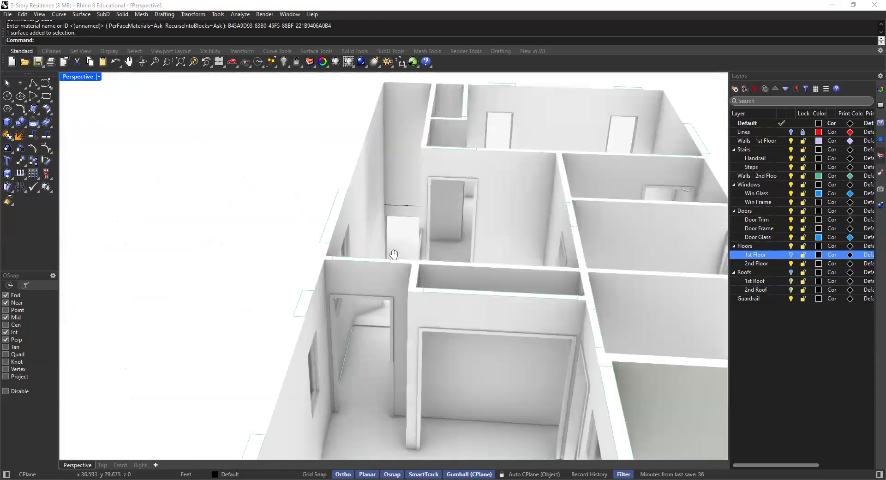
{"action": "right_click_drag", "start_coordinate": [394, 254], "coordinate": [225, 164]}
{"action": "scroll", "coordinate": [465, 245], "scroll_direction": "down", "scroll_amount": 3}
{"action": "right_click_drag", "start_coordinate": [506, 184], "coordinate": [373, 213]}
{"action": "scroll", "coordinate": [421, 249], "scroll_direction": "up", "scroll_amount": 4}
{"action": "scroll", "coordinate": [229, 224], "scroll_direction": "up", "scroll_amount": 5}
{"action": "scroll", "coordinate": [396, 199], "scroll_direction": "down", "scroll_amount": 2}
{"action": "scroll", "coordinate": [373, 212], "scroll_direction": "up", "scroll_amount": 1}
{"action": "scroll", "coordinate": [374, 211], "scroll_direction": "down", "scroll_amount": 1}
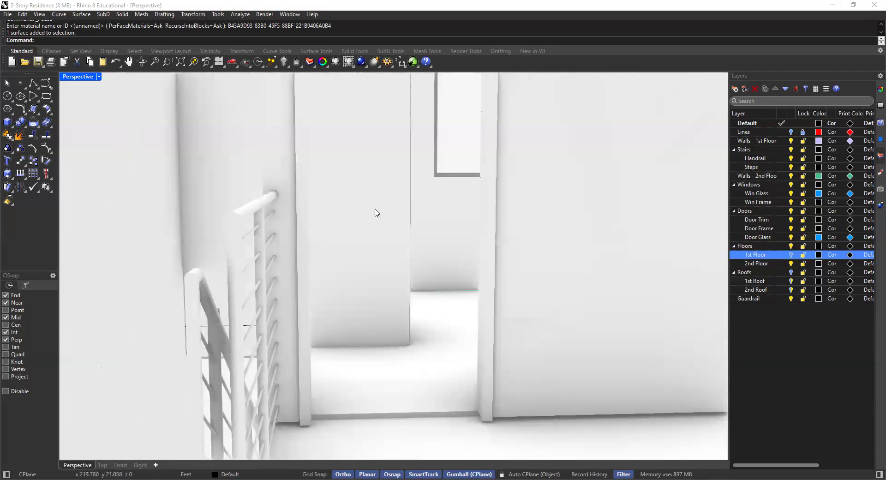
{"action": "scroll", "coordinate": [375, 212], "scroll_direction": "up", "scroll_amount": 1}
{"action": "scroll", "coordinate": [377, 211], "scroll_direction": "down", "scroll_amount": 1}
{"action": "right_click_drag", "start_coordinate": [385, 215], "coordinate": [402, 191]}
{"action": "right_click_drag", "start_coordinate": [554, 317], "coordinate": [489, 300]}
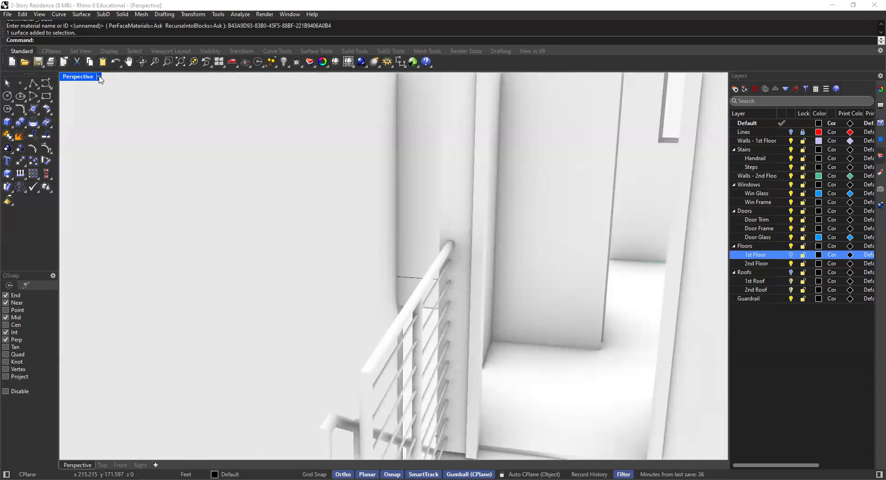
- Widen the perspective camera with Adjust Lens Length and Dolly to a lens length of about 4.47
{"action": "left_click", "coordinate": [98, 77]}
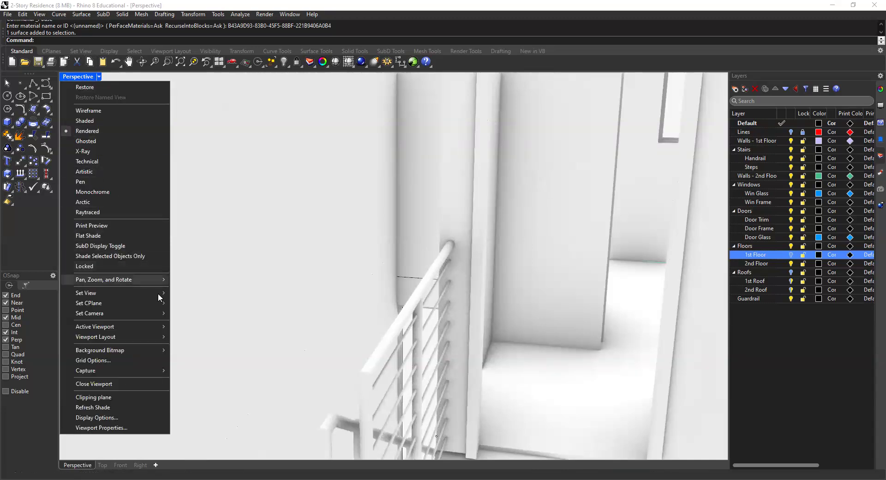
{"action": "left_click", "coordinate": [162, 312]}
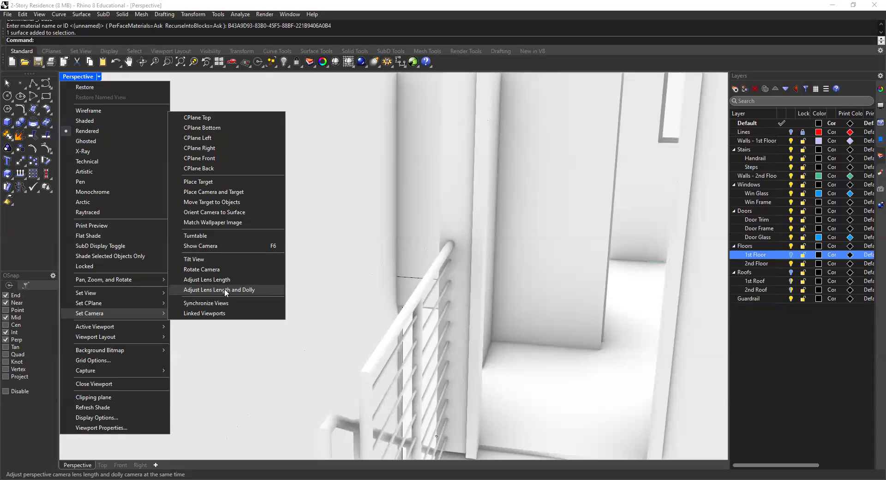
{"action": "left_click", "coordinate": [298, 9]}
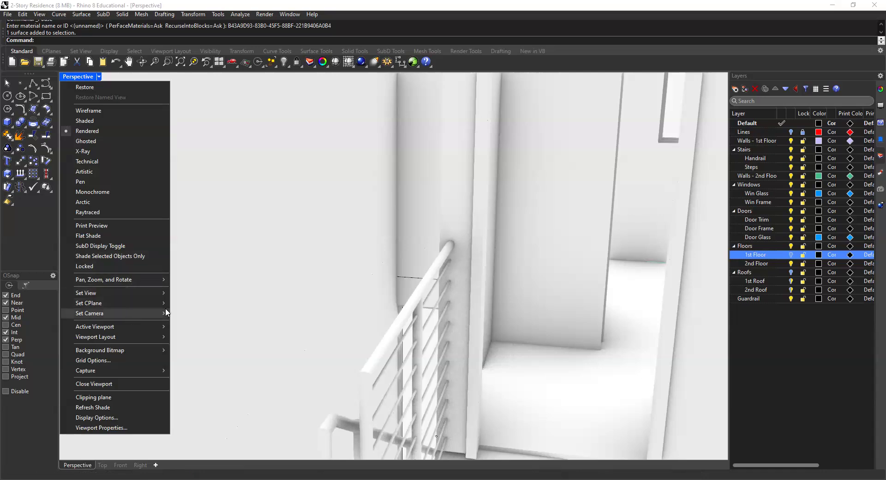
{"action": "mouse_move", "coordinate": [165, 312]}
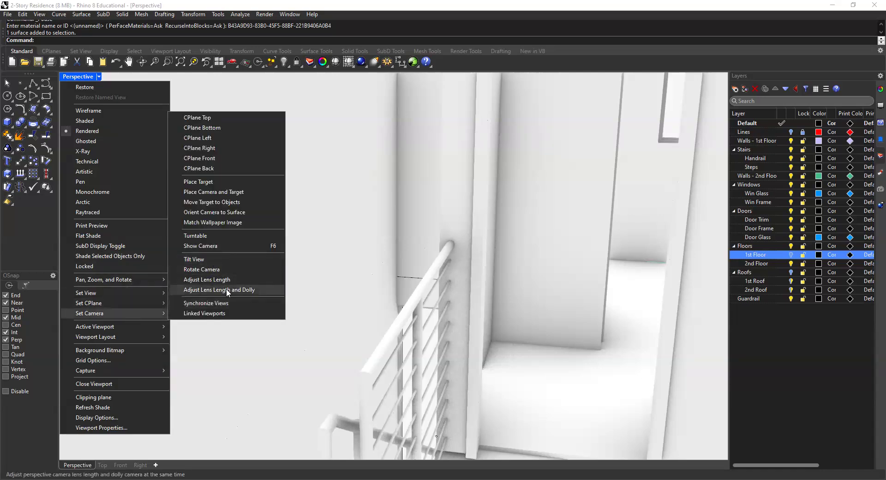
{"action": "left_click", "coordinate": [227, 290]}
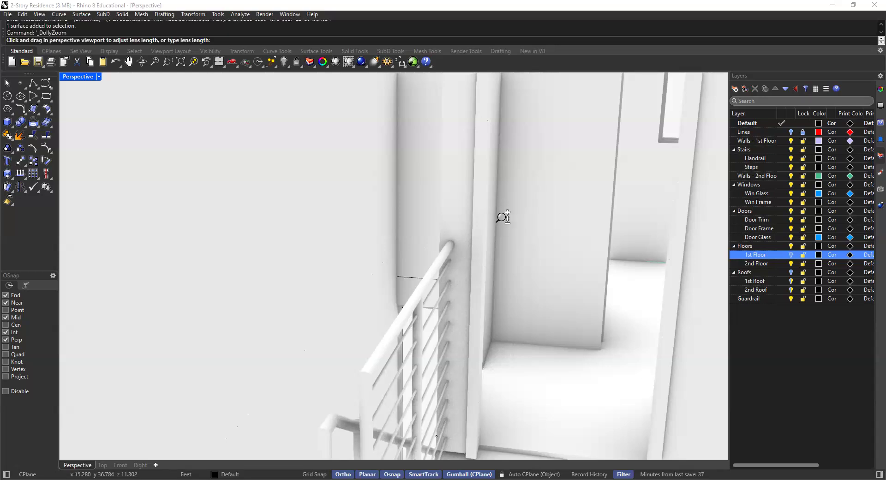
{"action": "left_click_drag", "start_coordinate": [503, 215], "coordinate": [478, 327]}
{"action": "left_click_drag", "start_coordinate": [473, 230], "coordinate": [485, 309]}
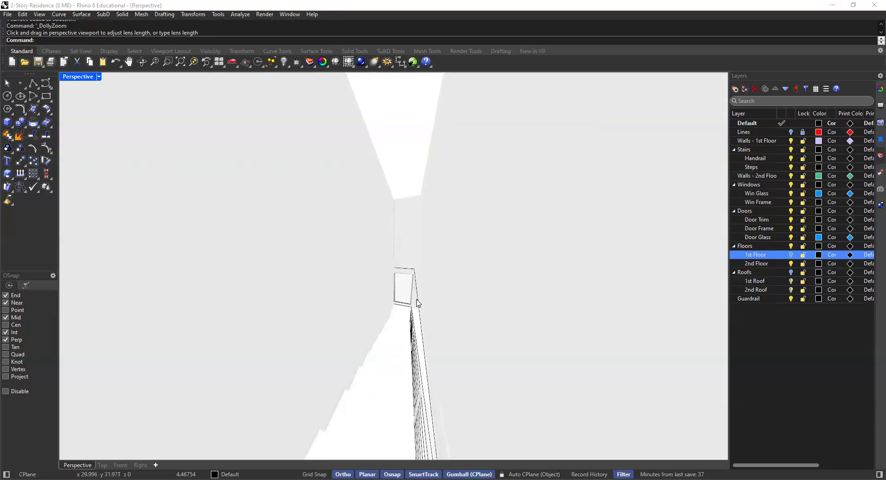
- Adjust the camera's lens length and dolly to about 13.78 while viewing the first-floor room with the staircase
{"action": "right_click_drag", "start_coordinate": [520, 235], "coordinate": [2, 274]}
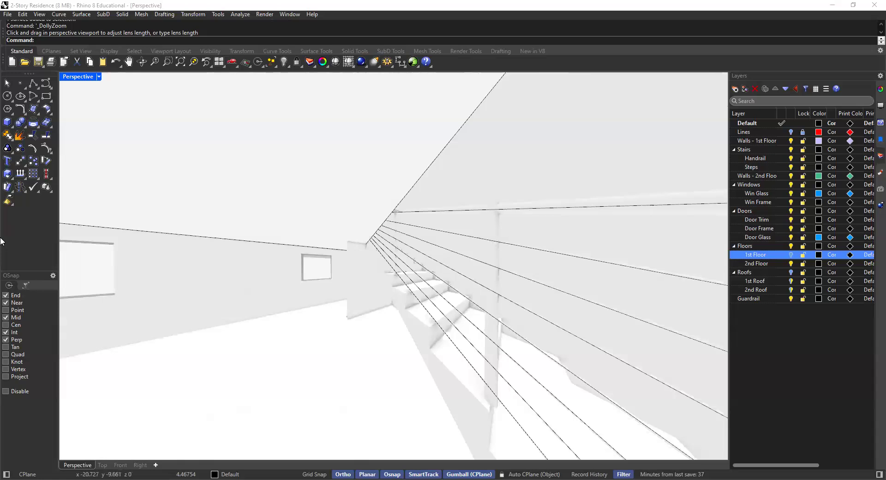
{"action": "scroll", "coordinate": [323, 320], "scroll_direction": "down", "scroll_amount": 5}
{"action": "right_click_drag", "start_coordinate": [245, 307], "coordinate": [414, 260], "text": "shift"}
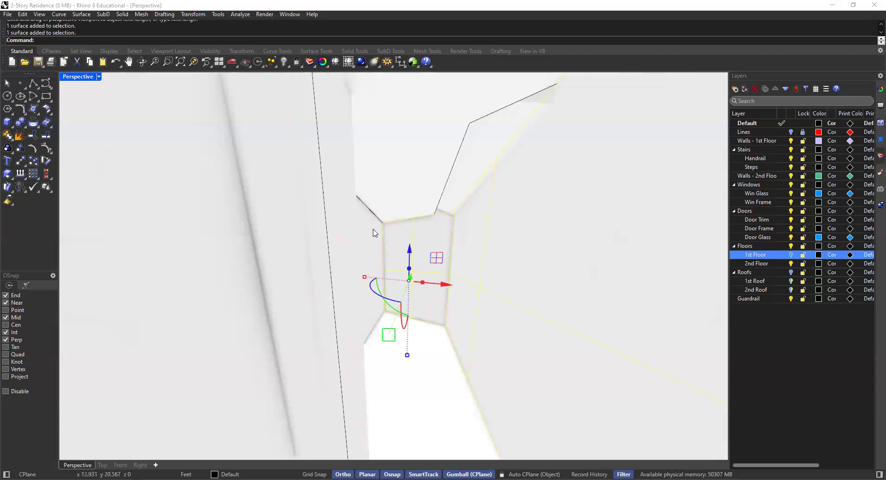
{"action": "scroll", "coordinate": [408, 257], "scroll_direction": "down", "scroll_amount": 5}
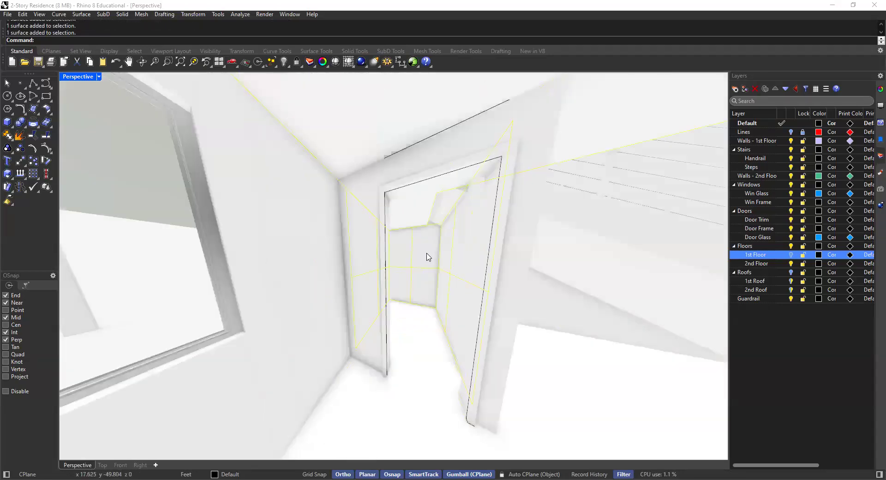
{"action": "right_click_drag", "start_coordinate": [424, 271], "coordinate": [360, 275], "text": "shift"}
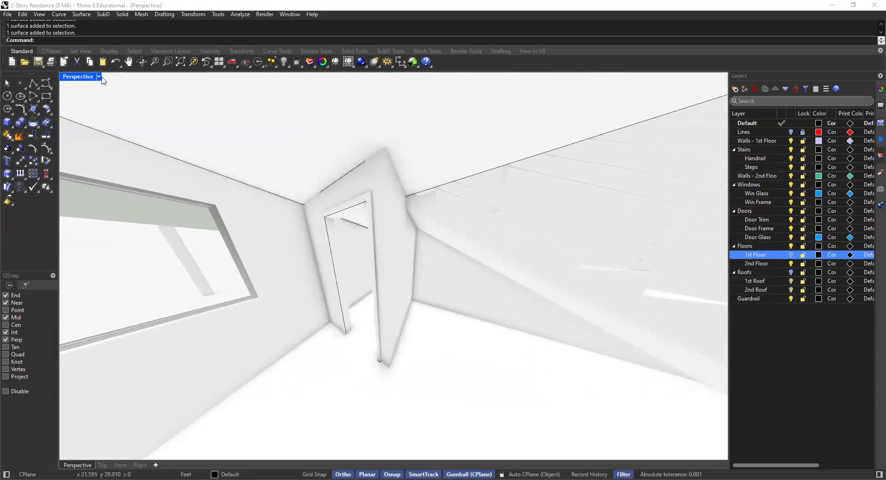
{"action": "left_click", "coordinate": [98, 77]}
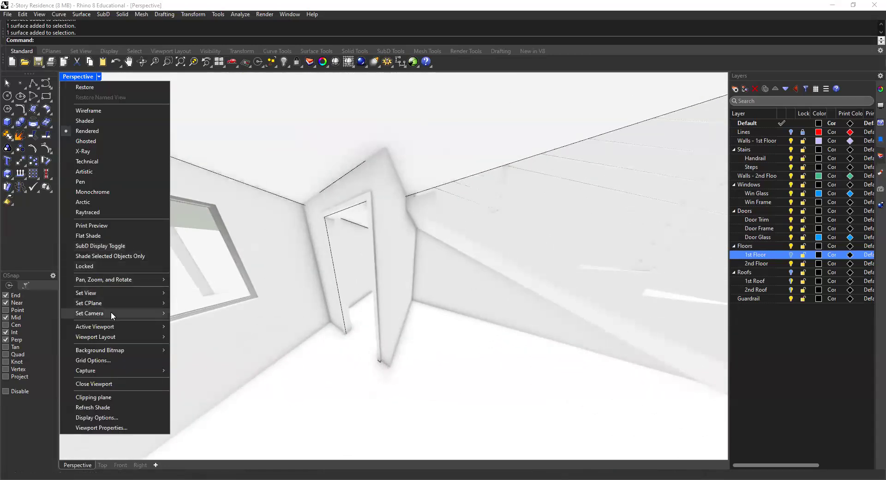
{"action": "mouse_move", "coordinate": [110, 312]}
{"action": "left_click", "coordinate": [228, 289]}
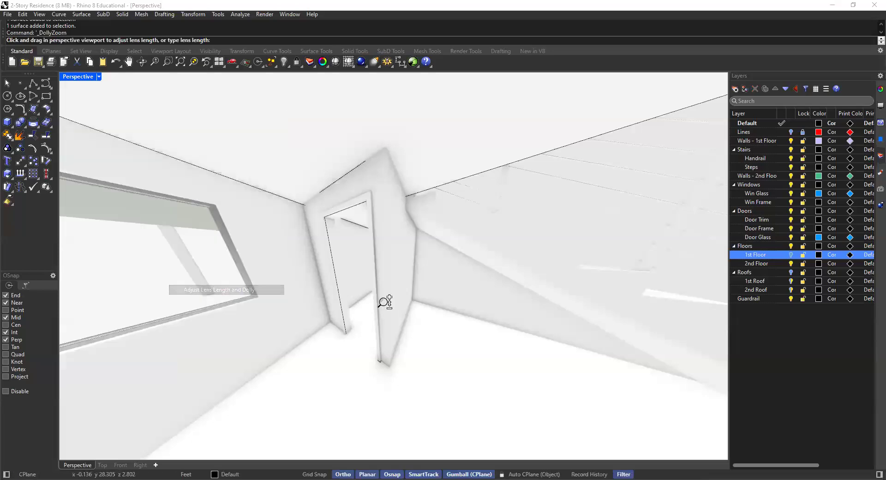
{"action": "left_click_drag", "start_coordinate": [444, 307], "coordinate": [447, 250]}
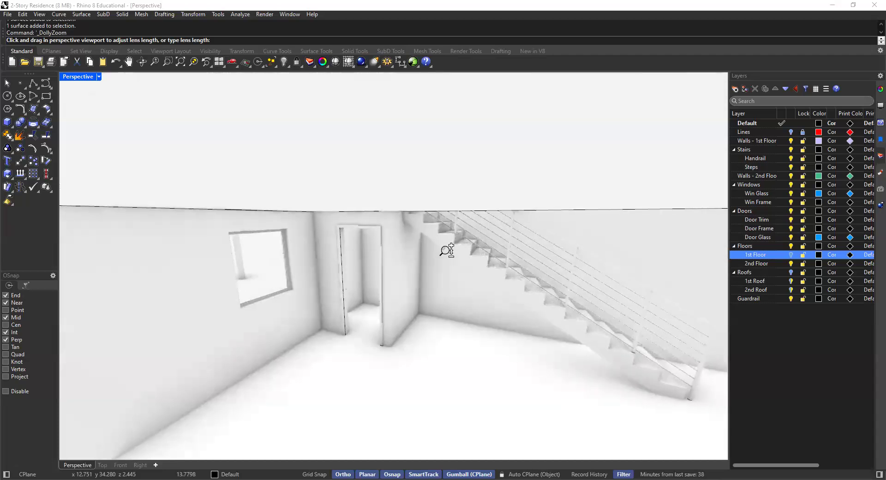
{"action": "left_click_drag", "start_coordinate": [457, 278], "coordinate": [505, 266]}
- Examine the roofless house from above and from the balcony side with the adjusted camera lens
{"action": "right_click_drag", "start_coordinate": [505, 266], "coordinate": [366, 261], "text": "shift"}
{"action": "scroll", "coordinate": [366, 261], "scroll_direction": "down", "scroll_amount": 8}
{"action": "right_click_drag", "start_coordinate": [561, 313], "coordinate": [409, 269]}
{"action": "scroll", "coordinate": [385, 242], "scroll_direction": "down", "scroll_amount": 5}
{"action": "scroll", "coordinate": [494, 276], "scroll_direction": "up", "scroll_amount": 3}
{"action": "right_click_drag", "start_coordinate": [493, 276], "coordinate": [374, 237]}
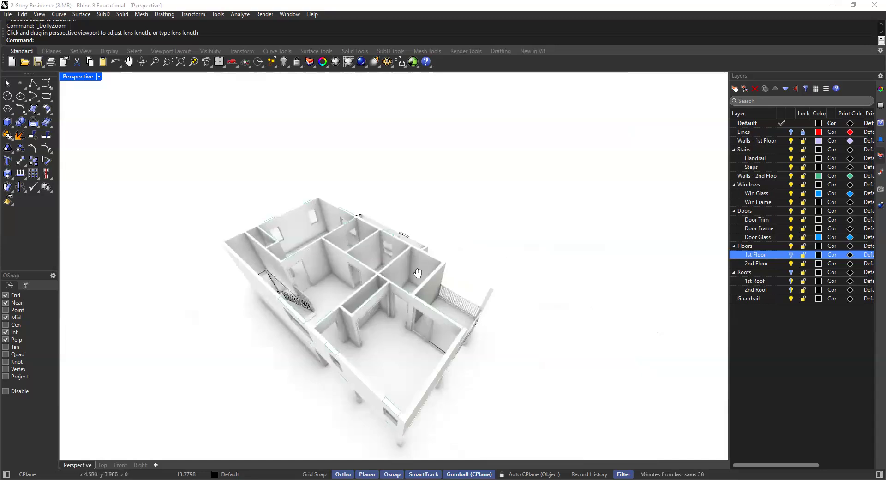
{"action": "right_click_drag", "start_coordinate": [417, 273], "coordinate": [461, 267], "text": "shift"}
{"action": "right_click_drag", "start_coordinate": [462, 267], "coordinate": [534, 278]}
{"action": "right_click_drag", "start_coordinate": [475, 298], "coordinate": [406, 308], "text": "shift"}
{"action": "right_click_drag", "start_coordinate": [406, 308], "coordinate": [185, 173]}
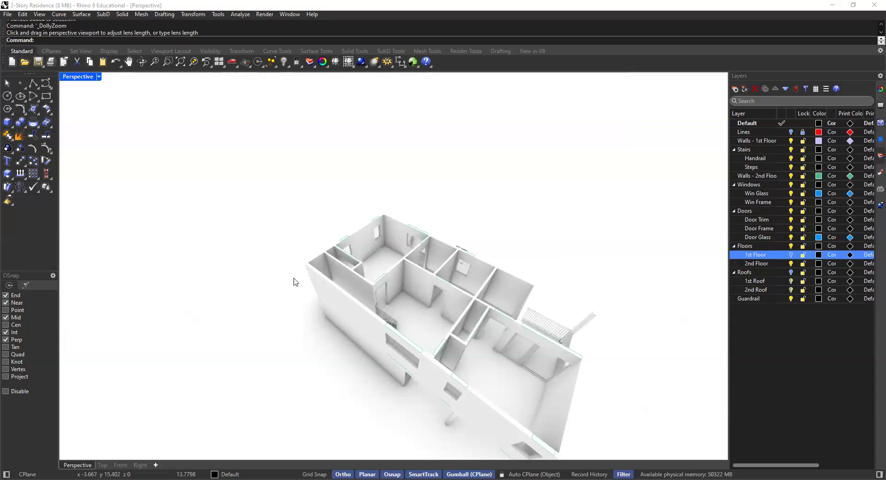
{"action": "right_click_drag", "start_coordinate": [389, 261], "coordinate": [395, 166]}
{"action": "right_click_drag", "start_coordinate": [442, 205], "coordinate": [445, 189]}
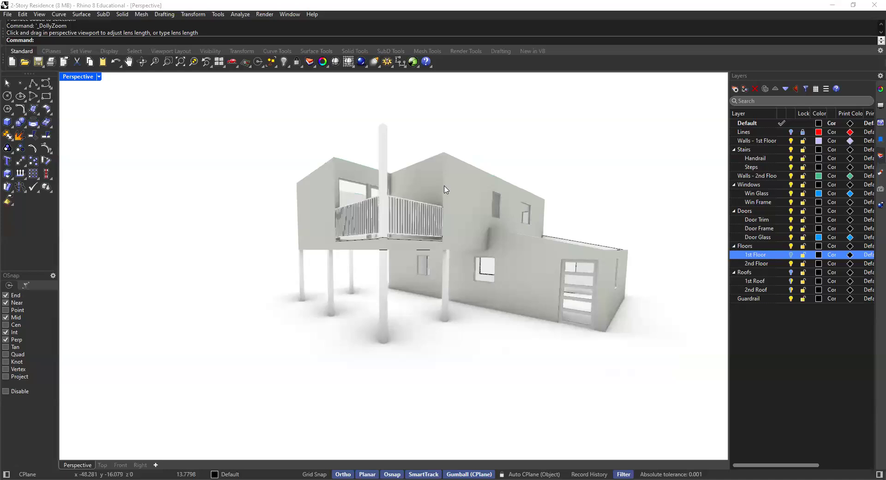